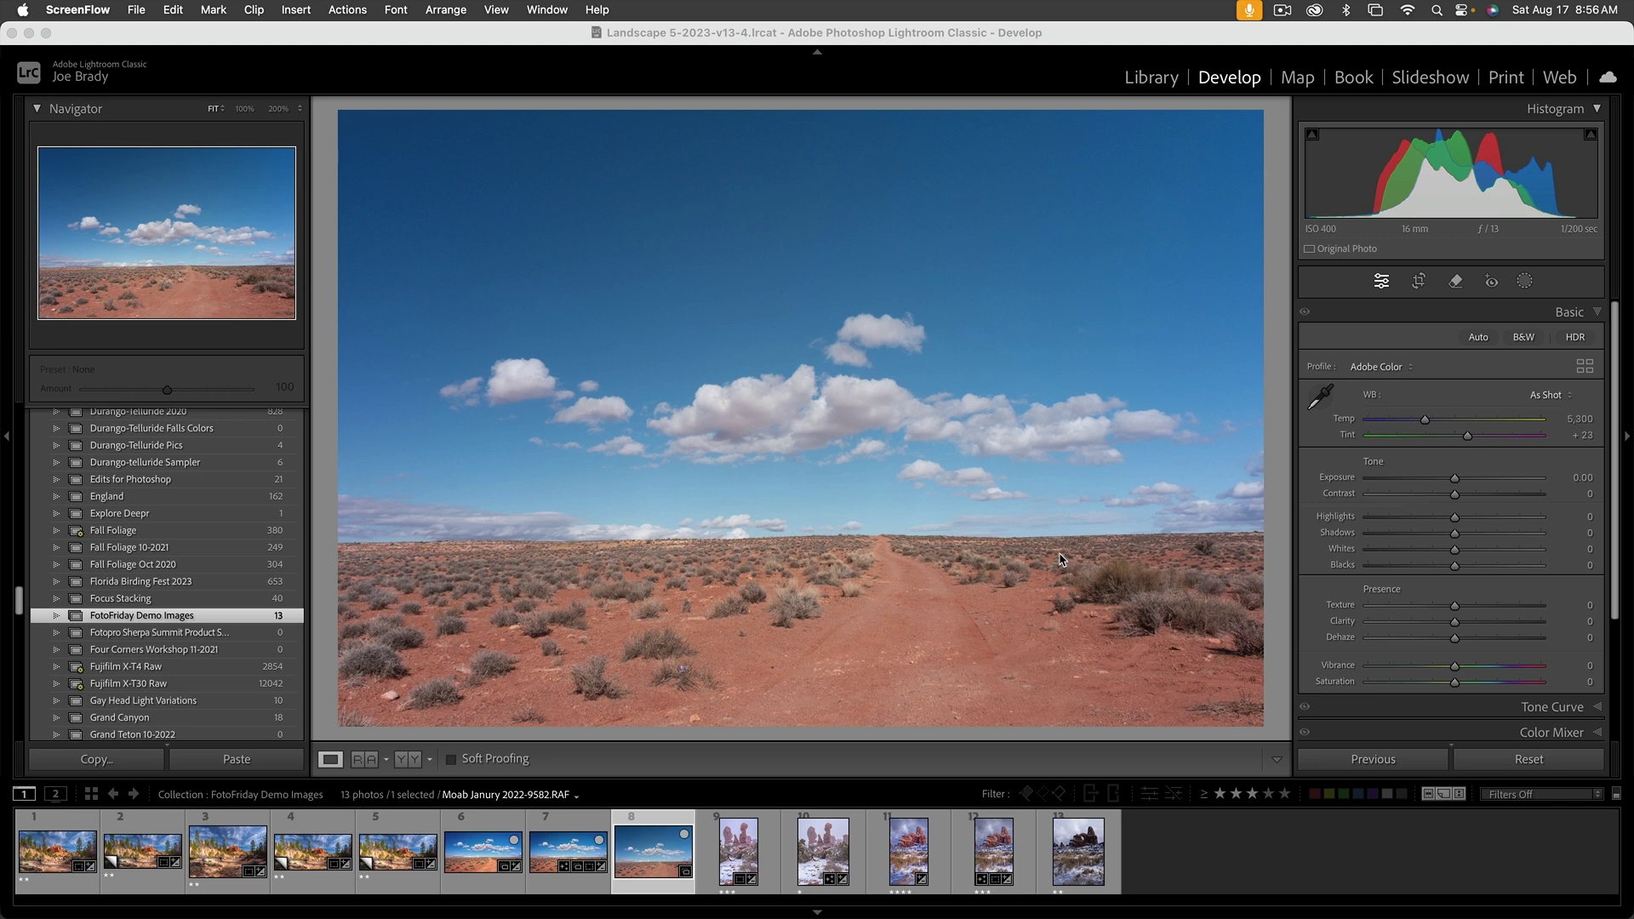
Step: Raise the desert photo's exposure to +0.20 and its contrast to +10
{"action": "left_click", "coordinate": [1061, 560]}
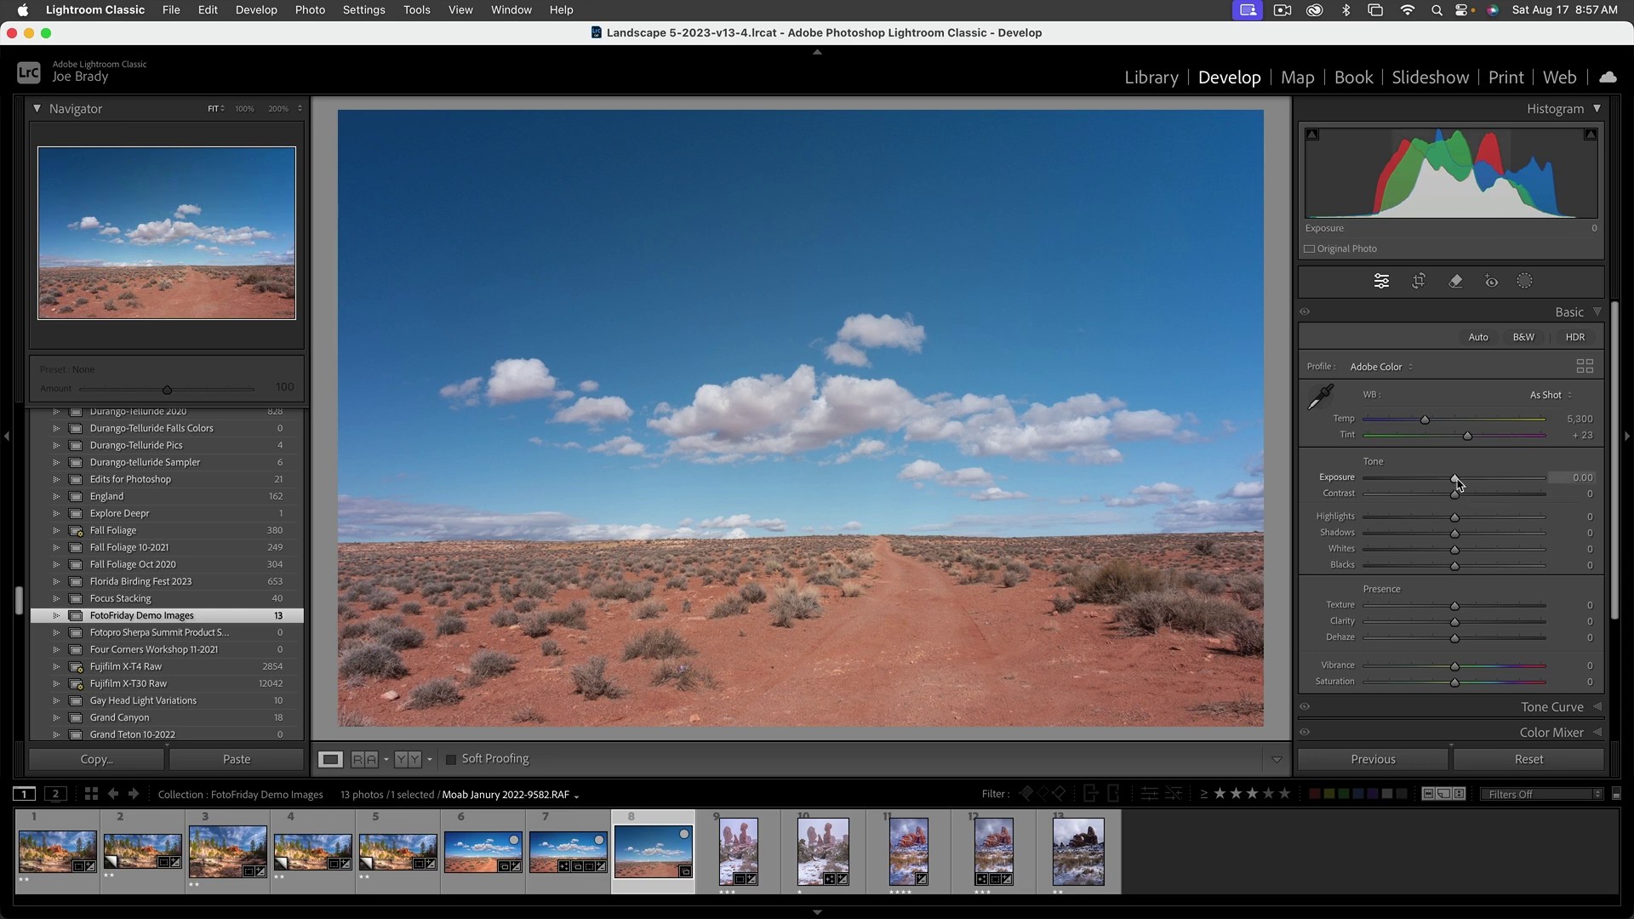
{"action": "left_click_drag", "start_coordinate": [1455, 479], "coordinate": [1461, 482]}
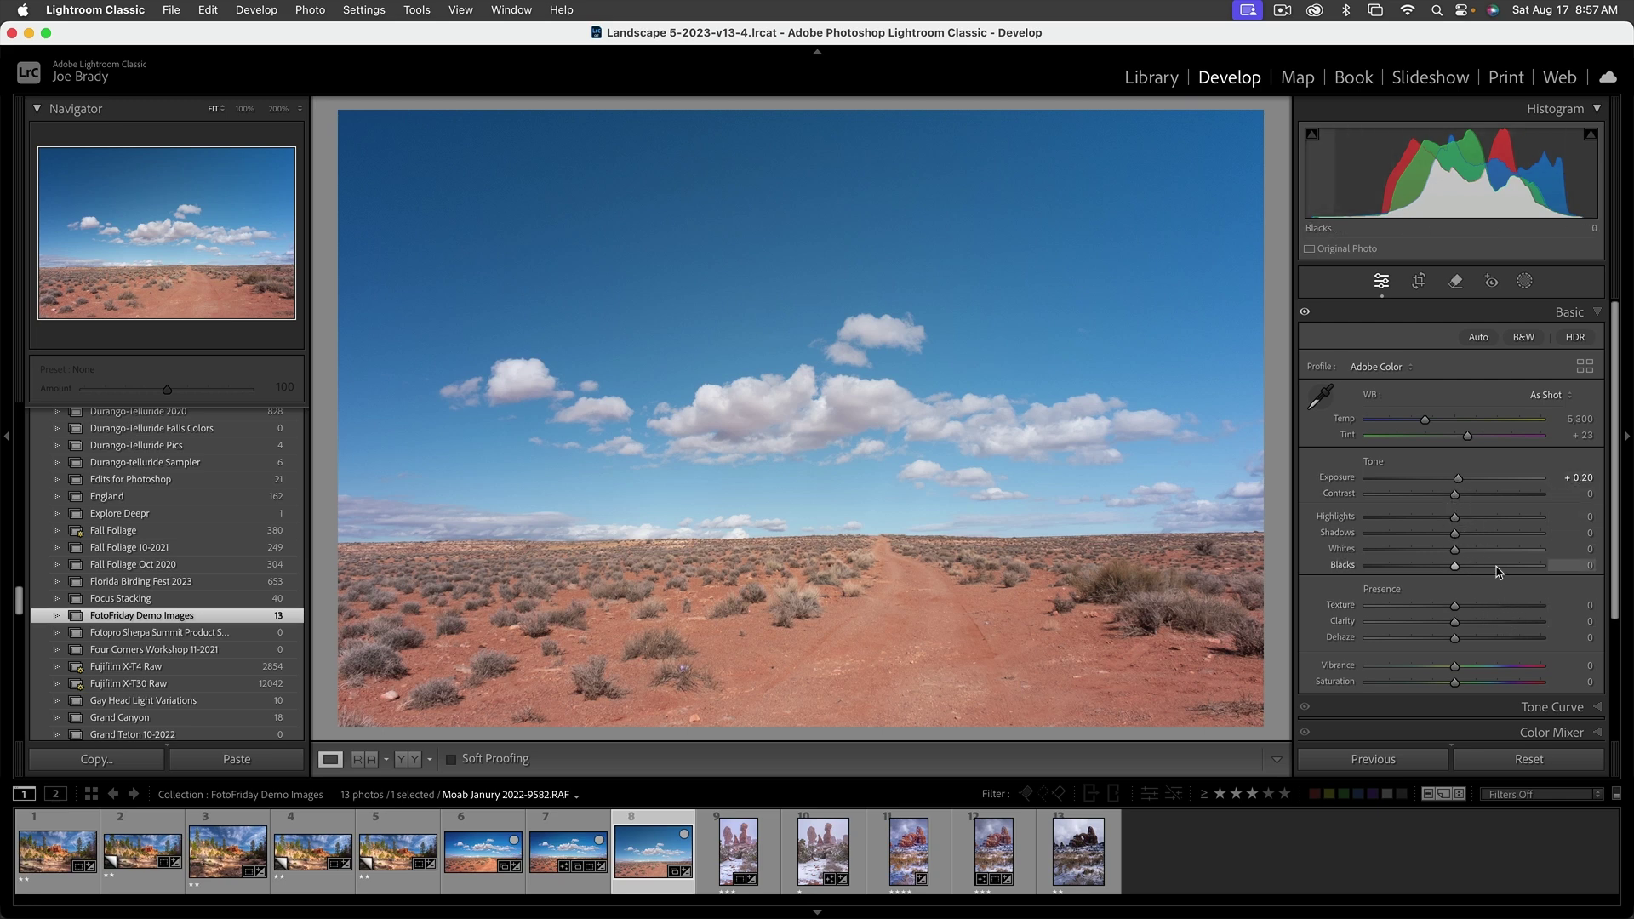
{"action": "left_click_drag", "start_coordinate": [1458, 502], "coordinate": [1465, 501]}
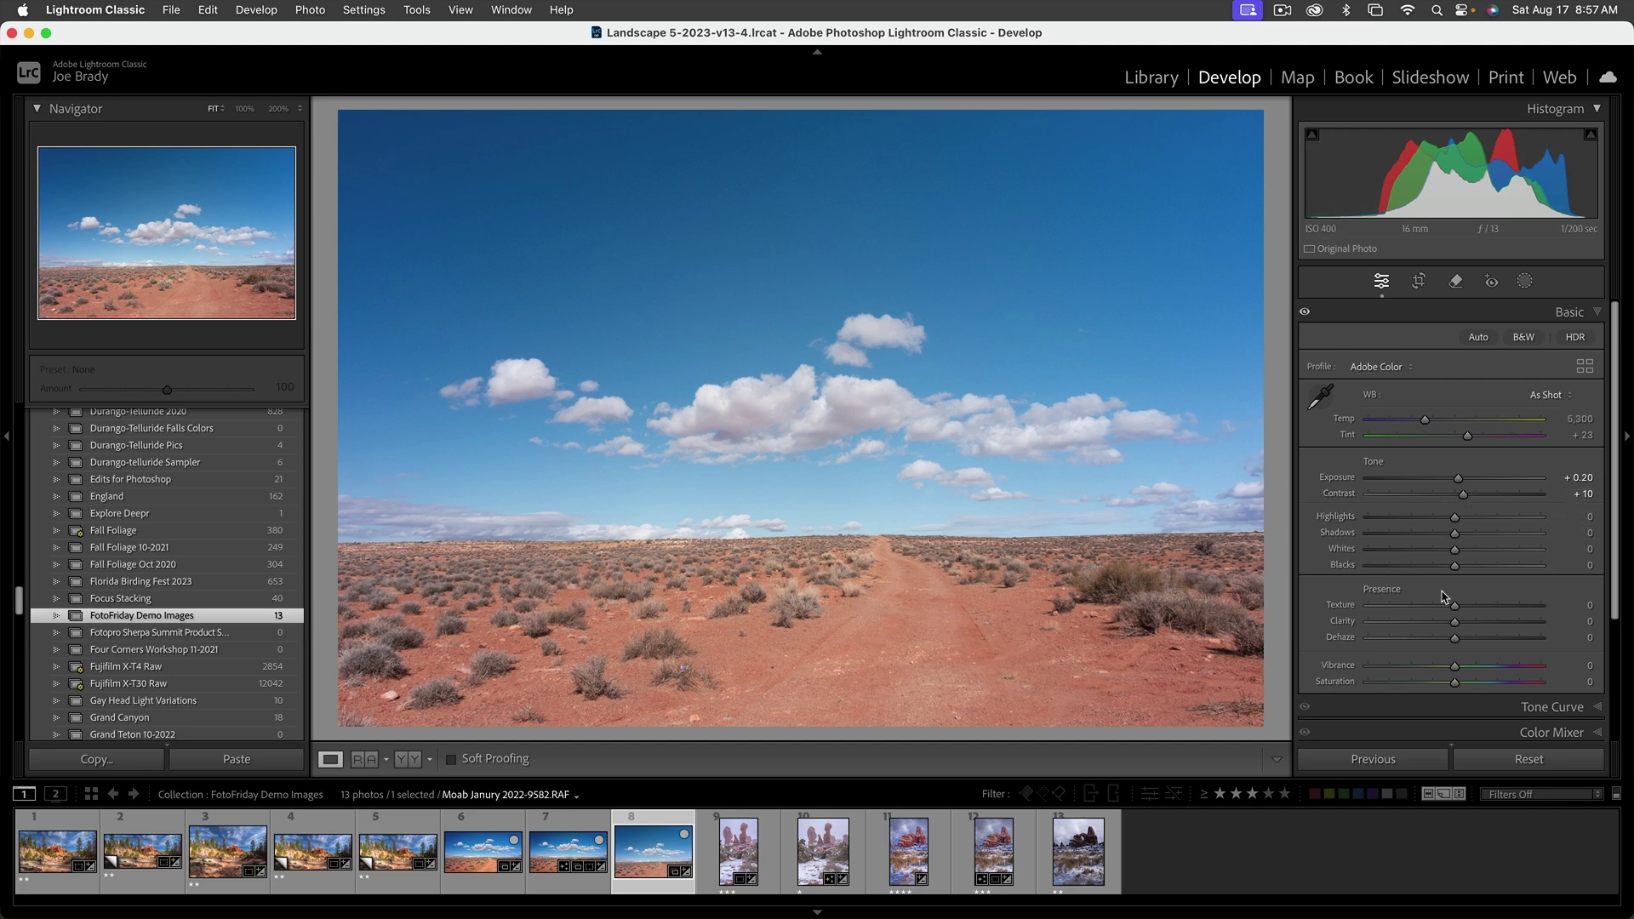
Step: Set the photo's texture to +42, clarity to +23 and dehaze to +11
{"action": "left_click_drag", "start_coordinate": [1455, 606], "coordinate": [1492, 608]}
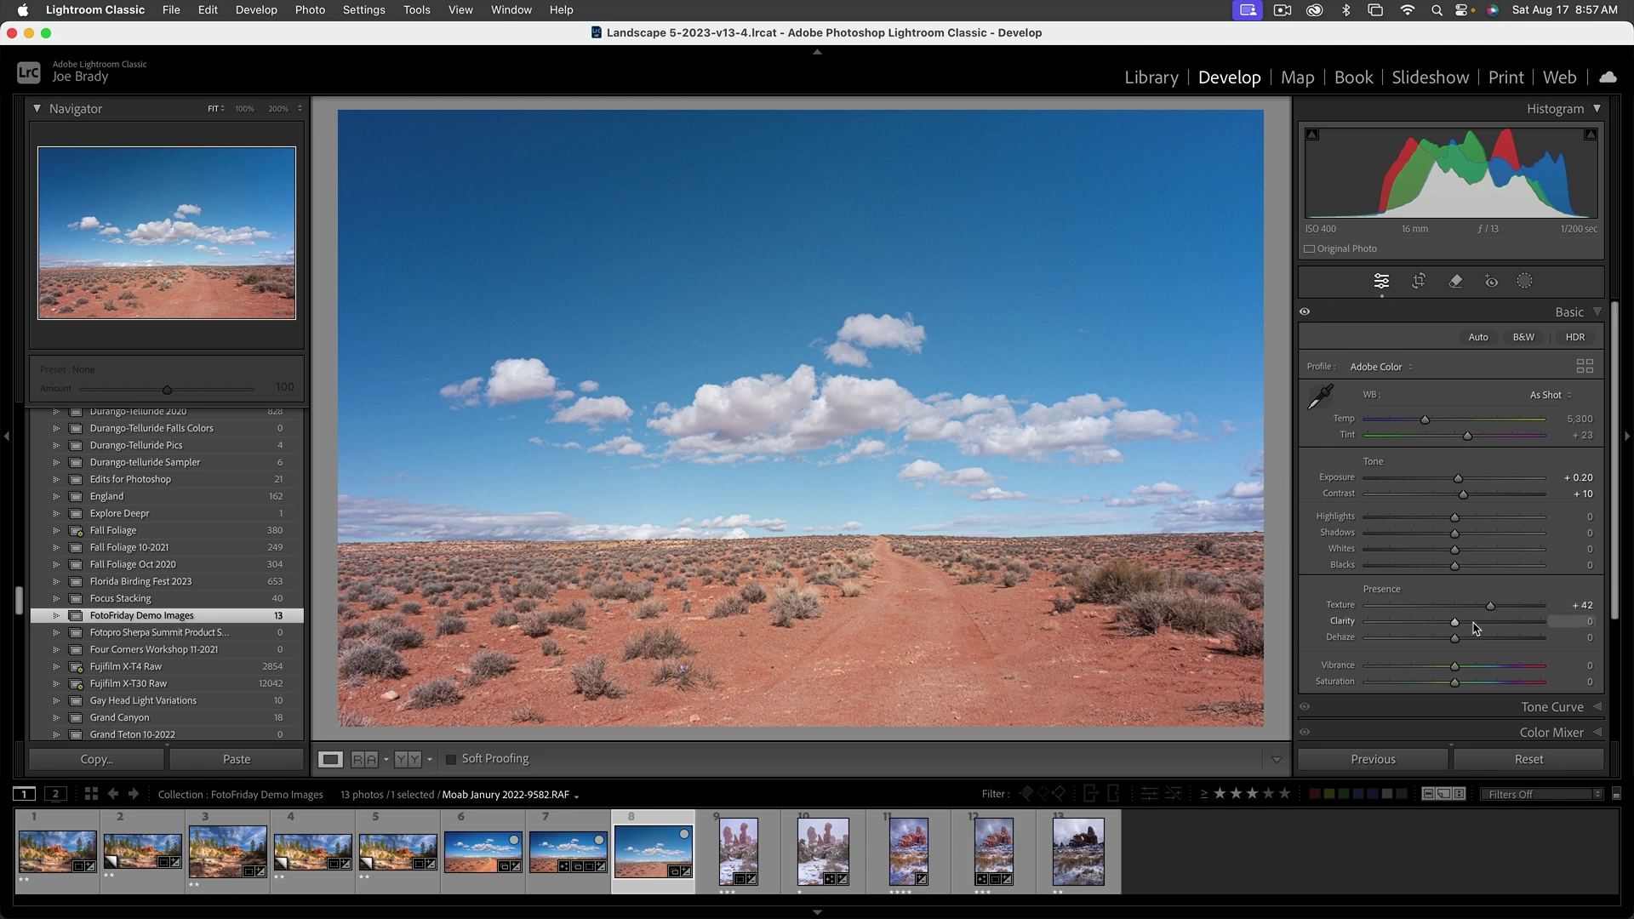
{"action": "left_click", "coordinate": [1476, 624]}
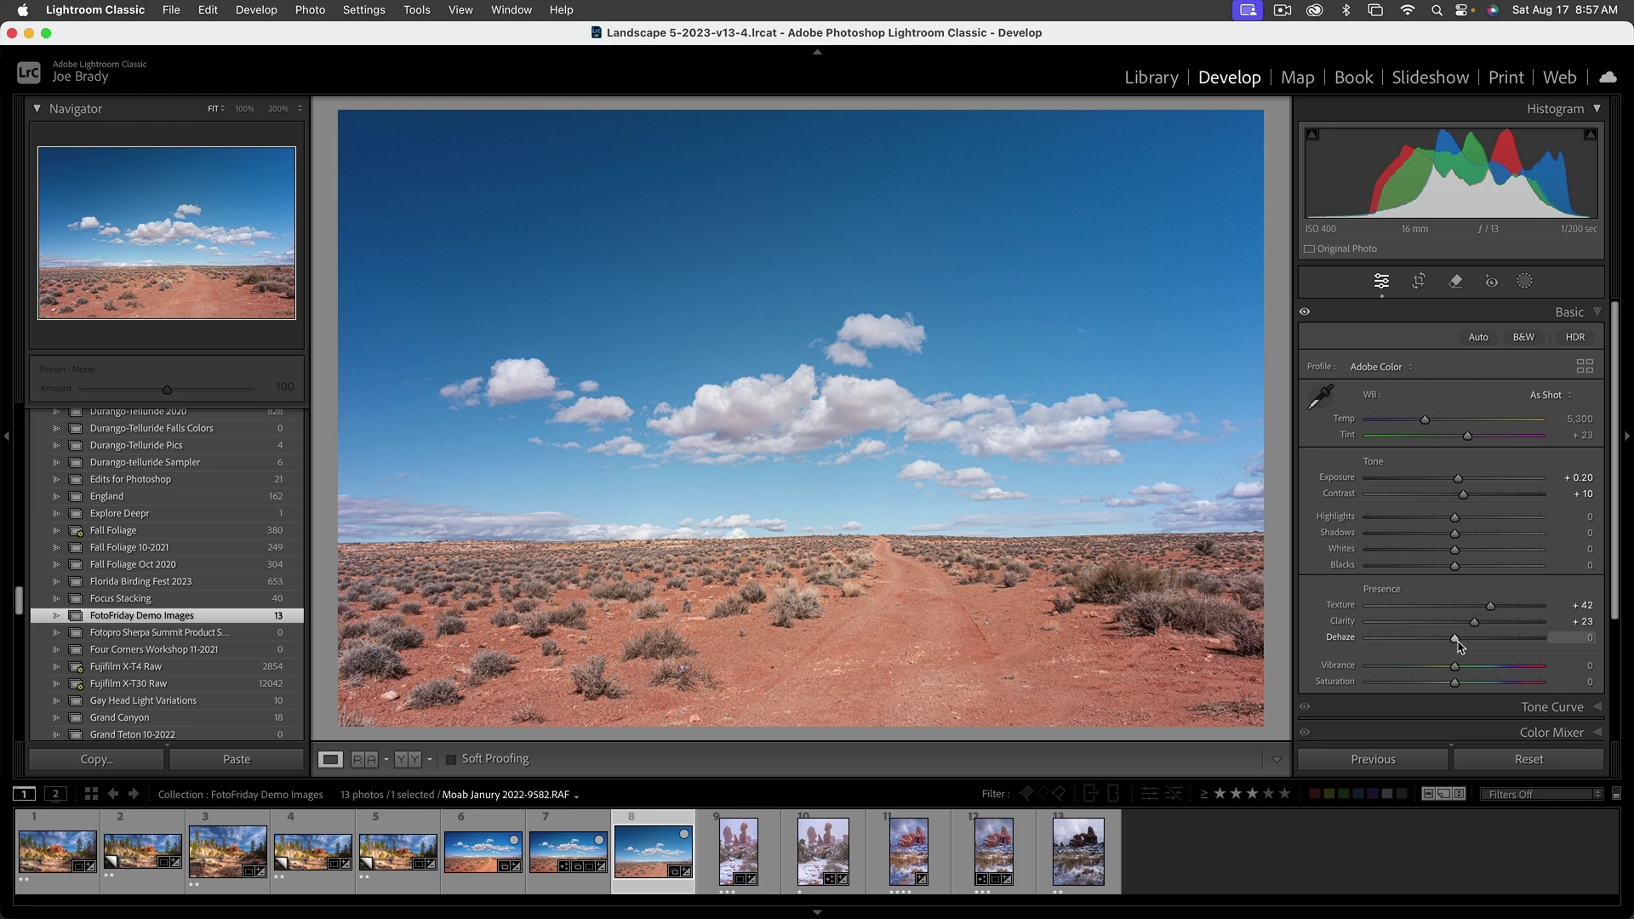
{"action": "left_click_drag", "start_coordinate": [1457, 645], "coordinate": [1467, 645]}
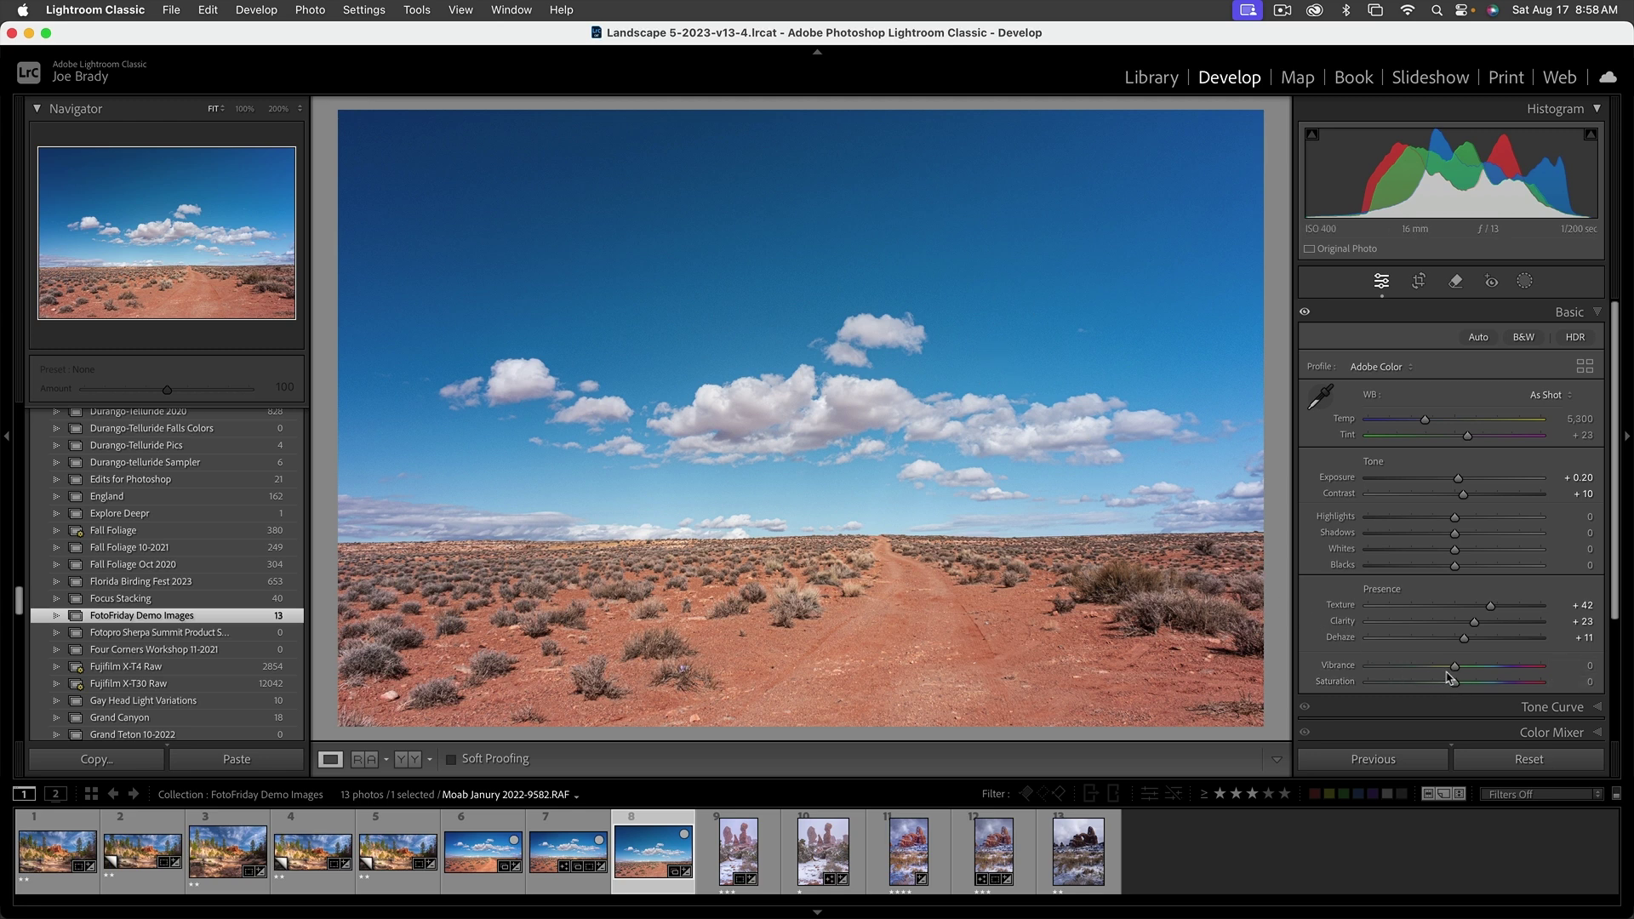
Step: Set vibrance to +10 and saturation to +11, and compare the photo with its unedited version
{"action": "left_click_drag", "start_coordinate": [1455, 668], "coordinate": [1463, 669]}
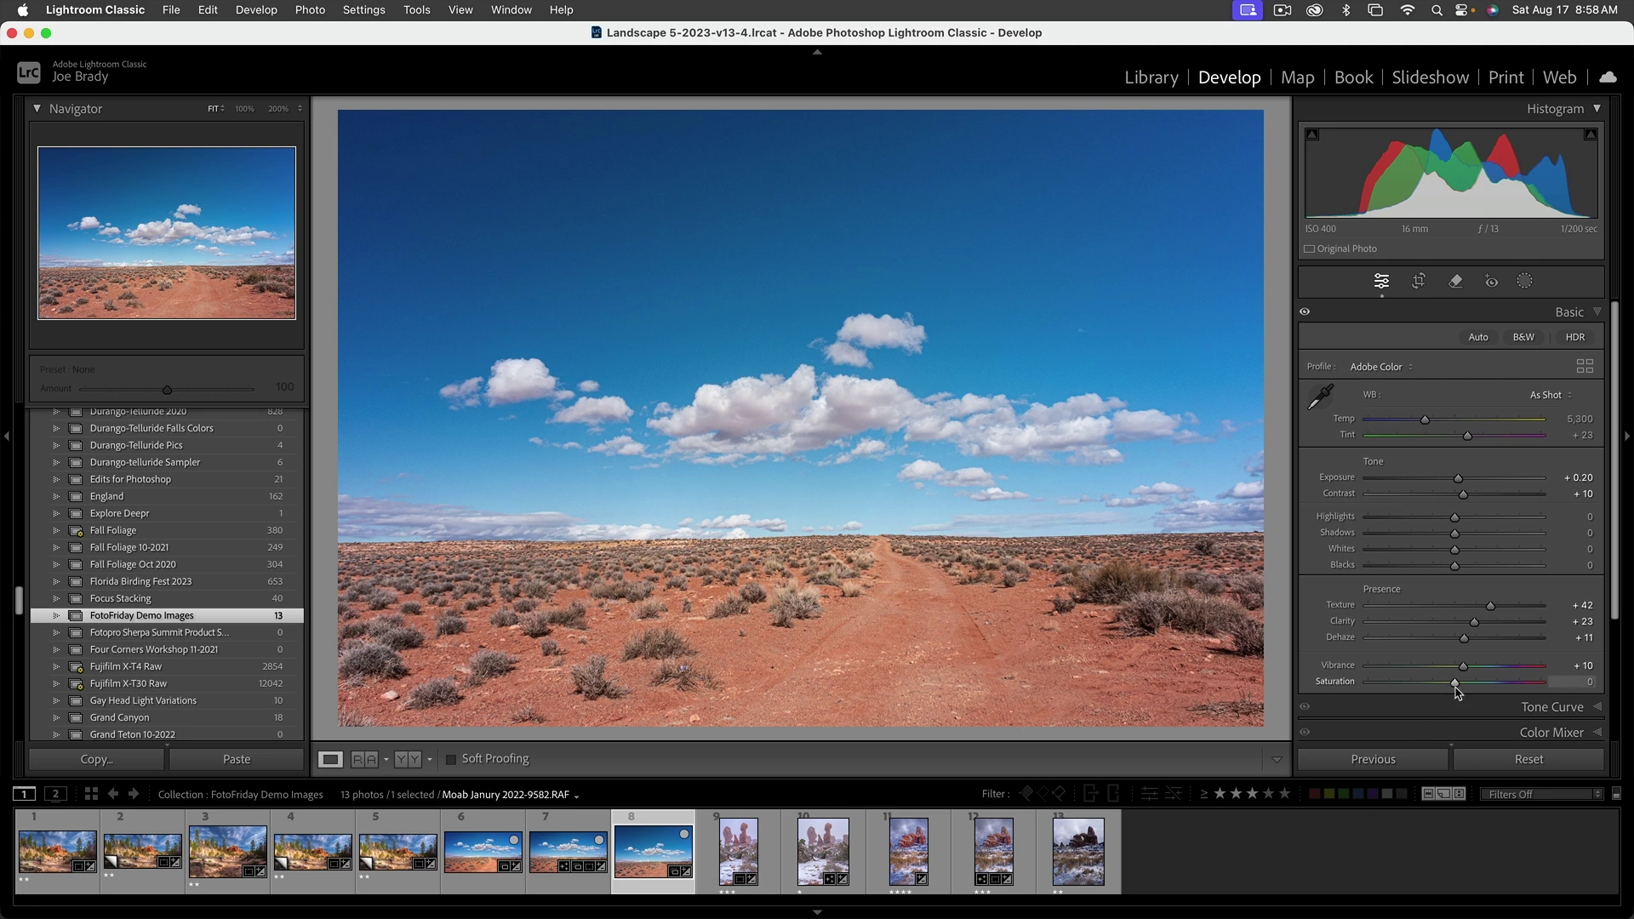
{"action": "left_click_drag", "start_coordinate": [1456, 683], "coordinate": [1463, 683]}
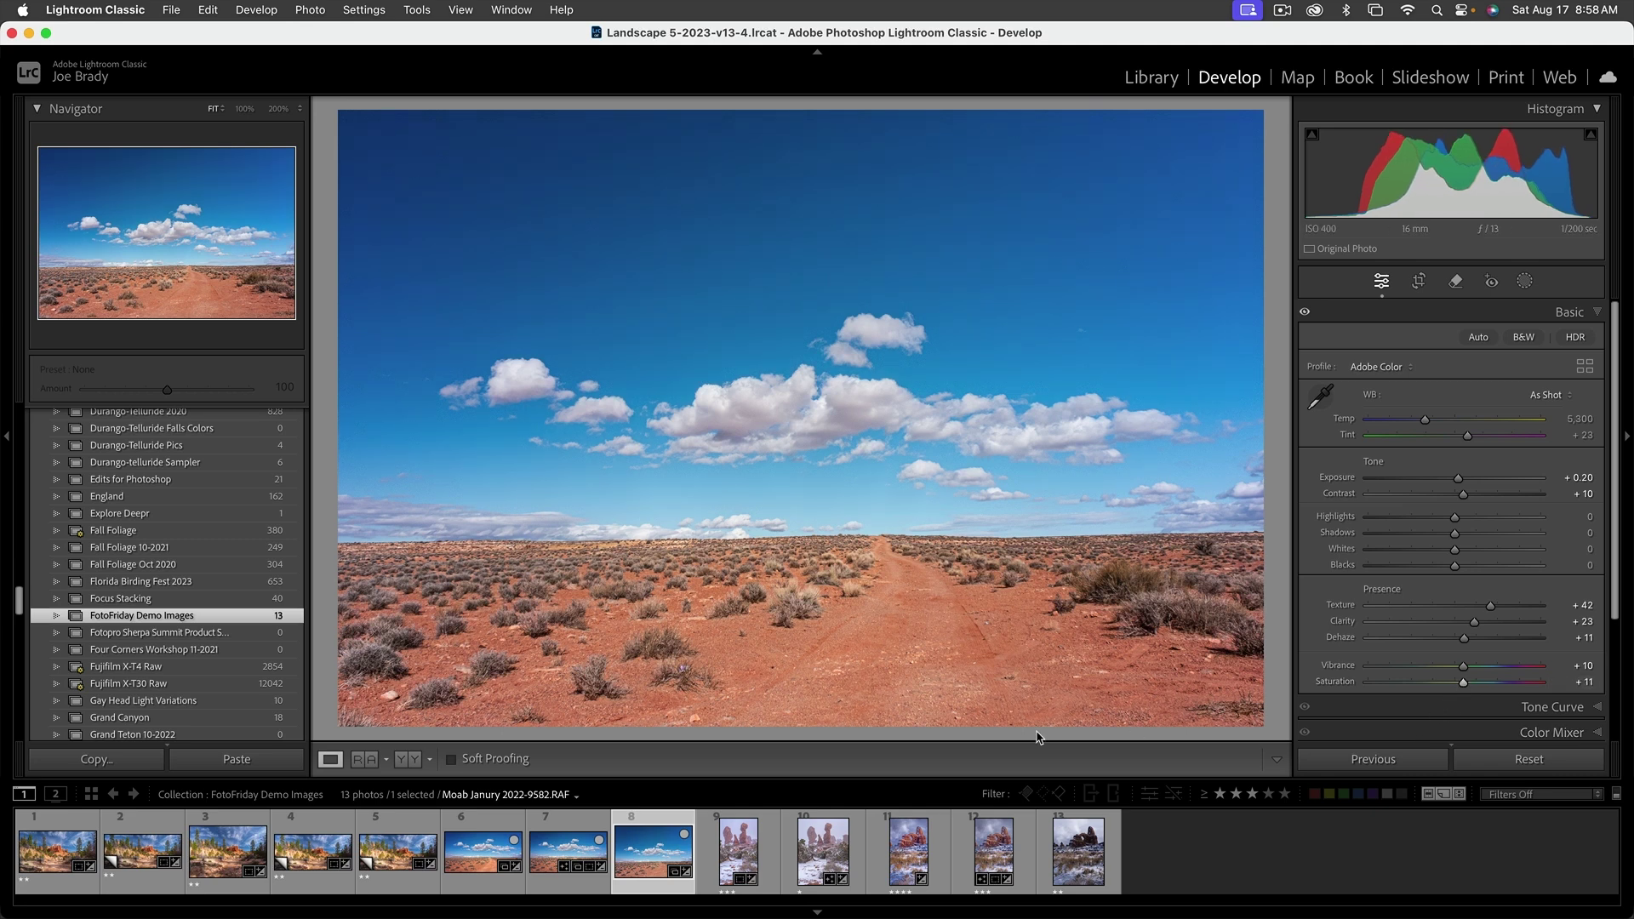
{"action": "key", "text": "backslash"}
{"action": "key", "text": "backslash"}
Step: Start cropping the photo and try the 2 x 3 / 4 x 6 and 4 x 5 / 8 x 10 aspect ratios
{"action": "left_click", "coordinate": [1419, 282]}
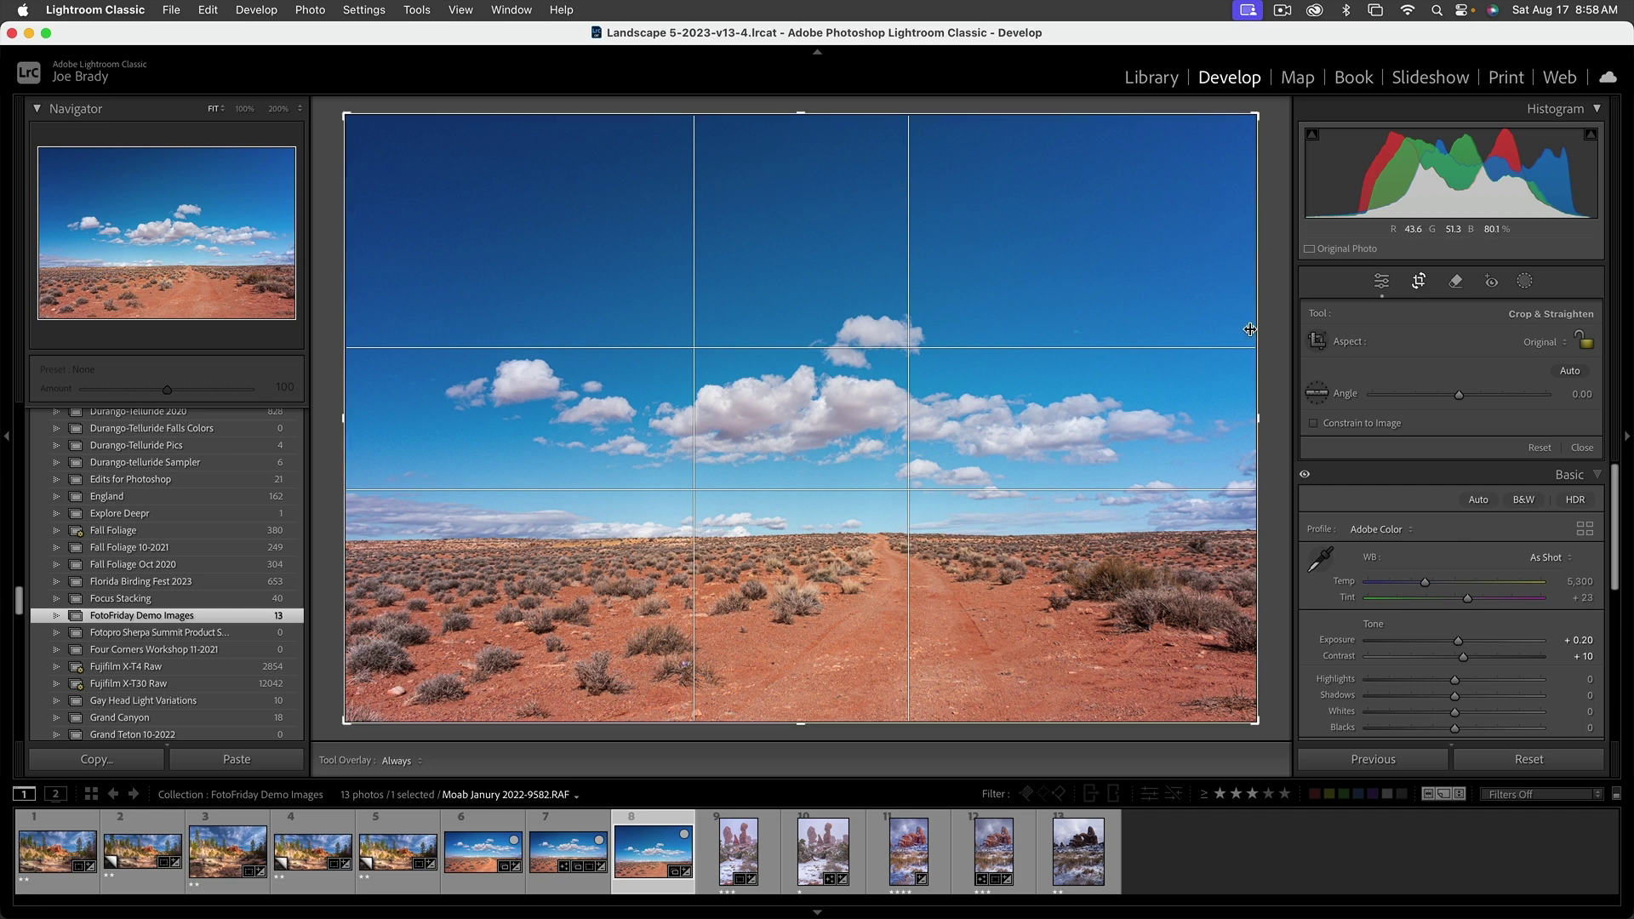
{"action": "left_click", "coordinate": [1544, 343]}
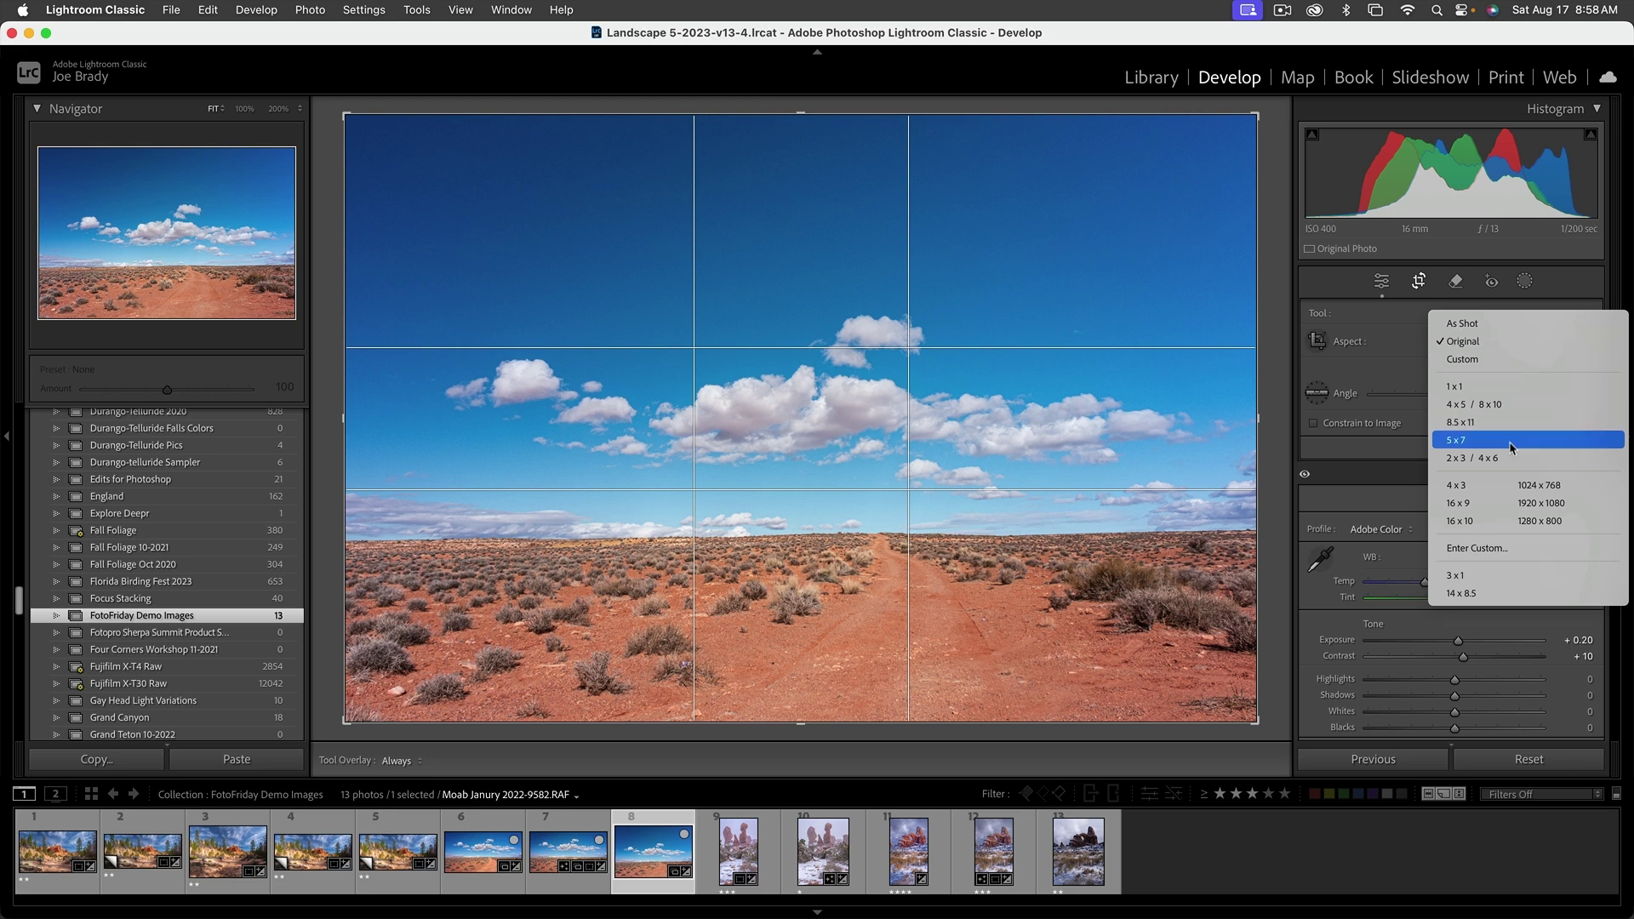
{"action": "left_click", "coordinate": [1532, 458]}
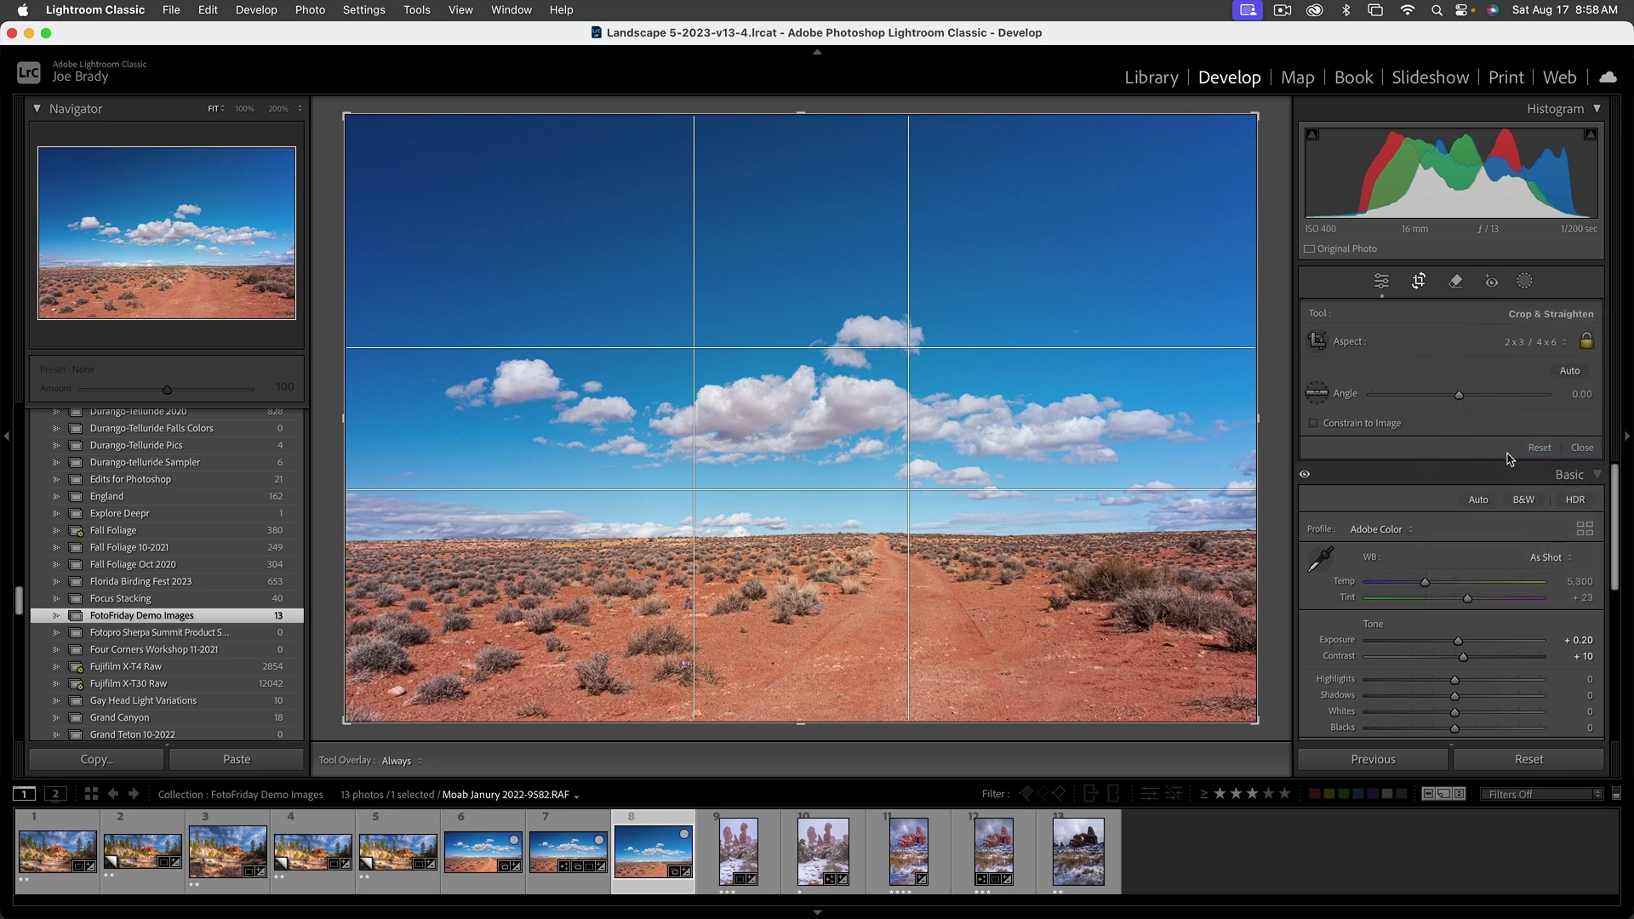
{"action": "left_click", "coordinate": [1528, 344]}
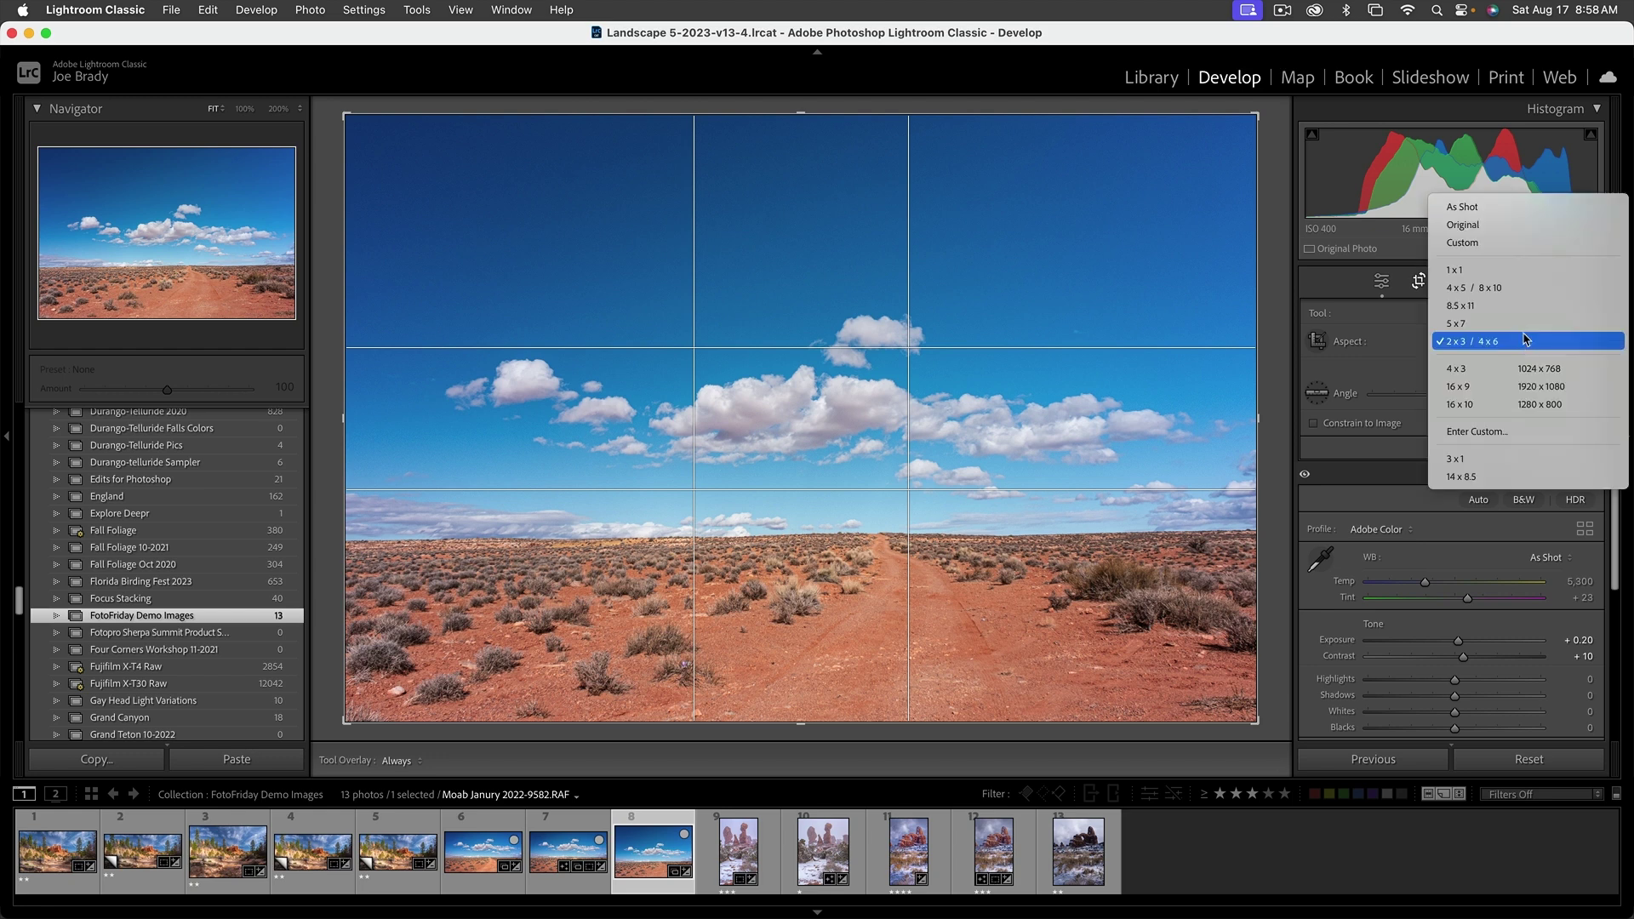
{"action": "left_click", "coordinate": [1520, 297]}
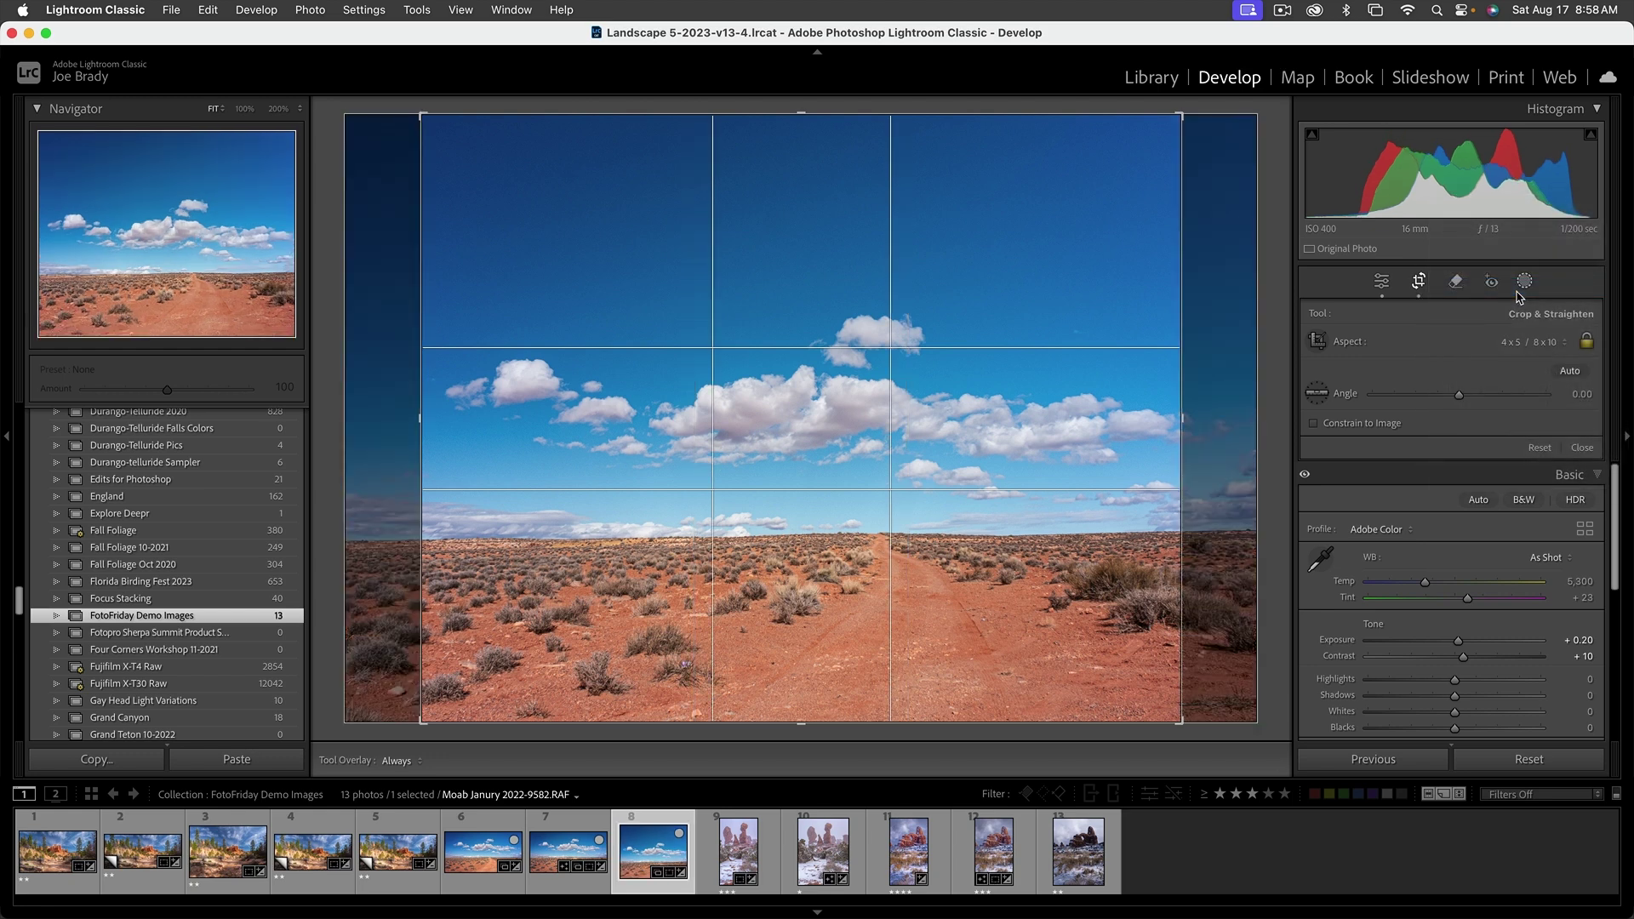
Step: Give the crop a custom aspect ratio of 2 x 1
{"action": "left_click", "coordinate": [1542, 349]}
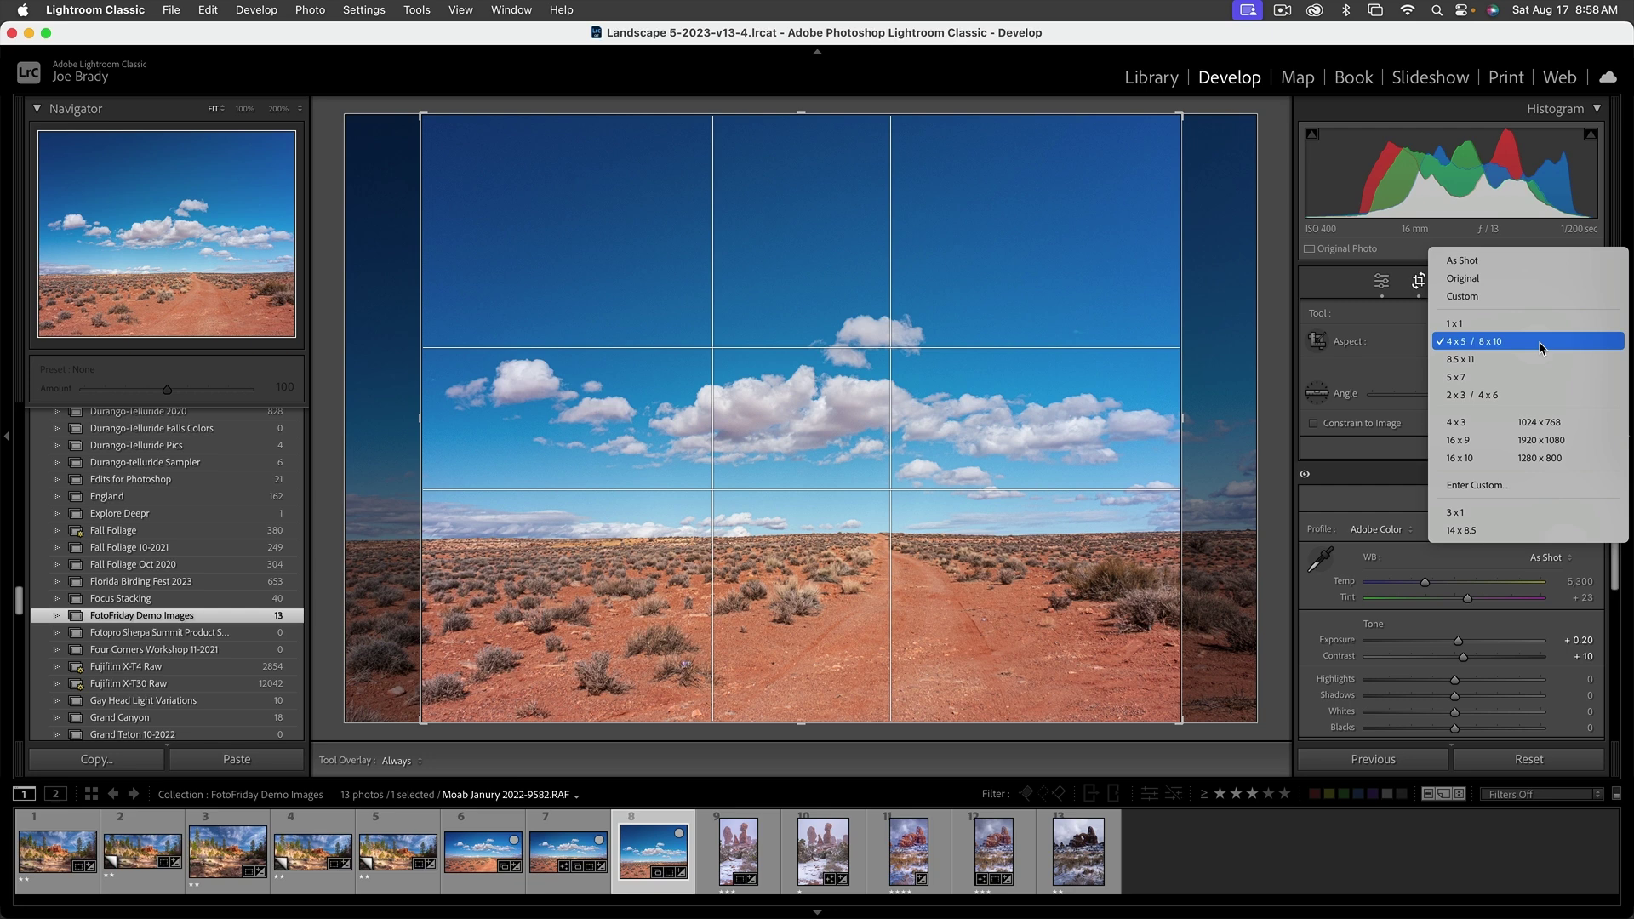
{"action": "left_click", "coordinate": [1492, 487]}
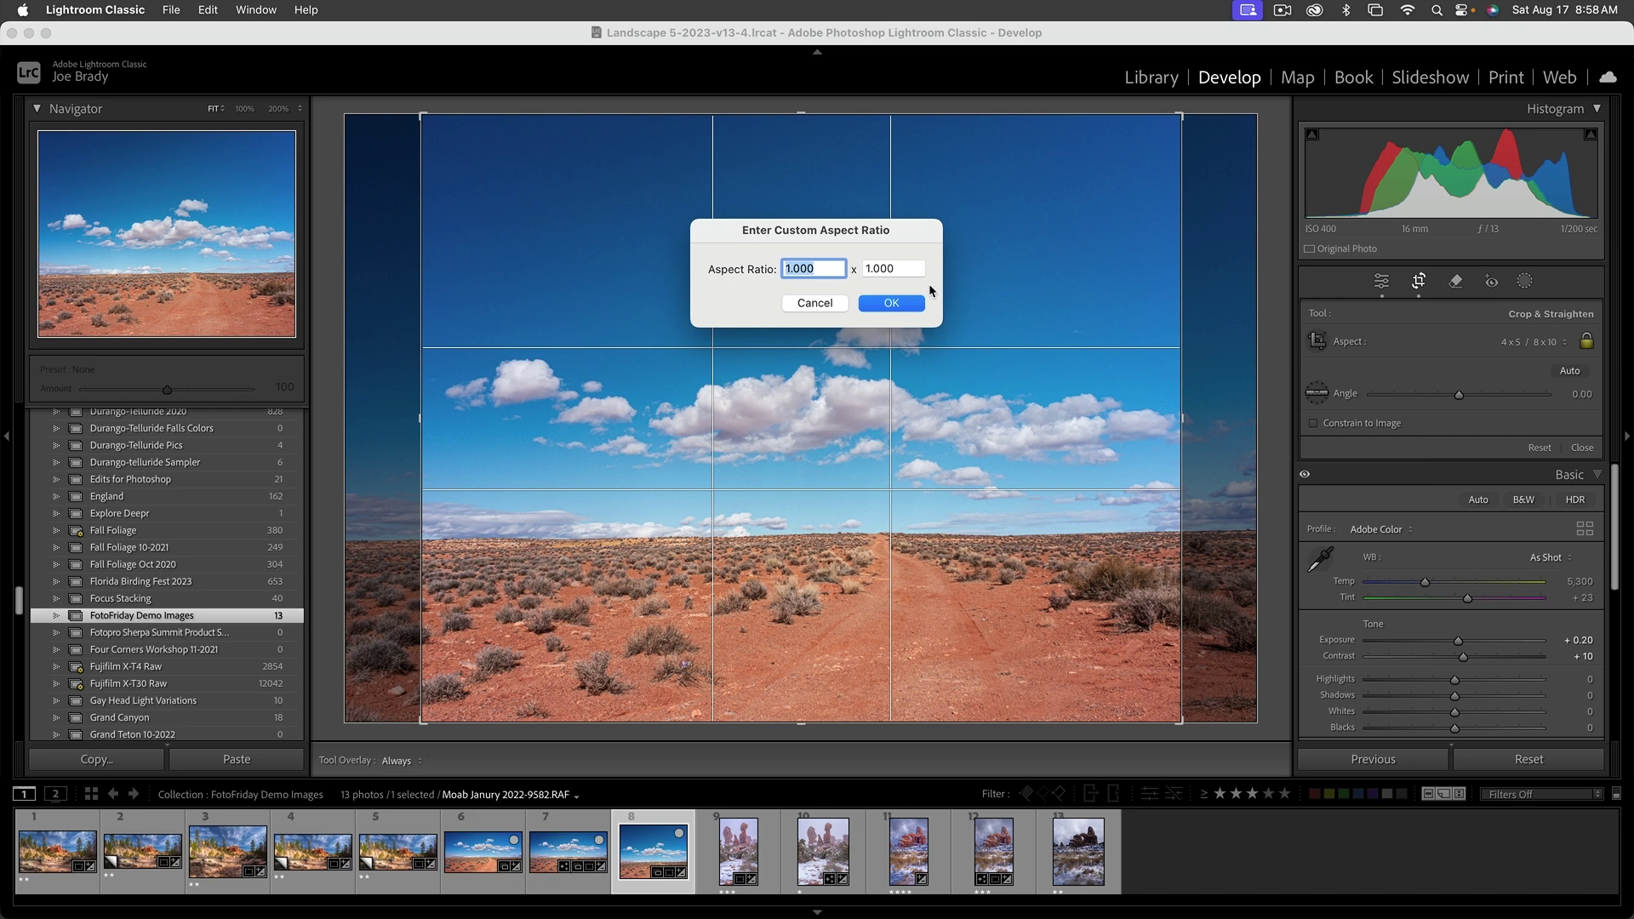
{"action": "type", "text": "2"}
{"action": "left_click", "coordinate": [891, 304]}
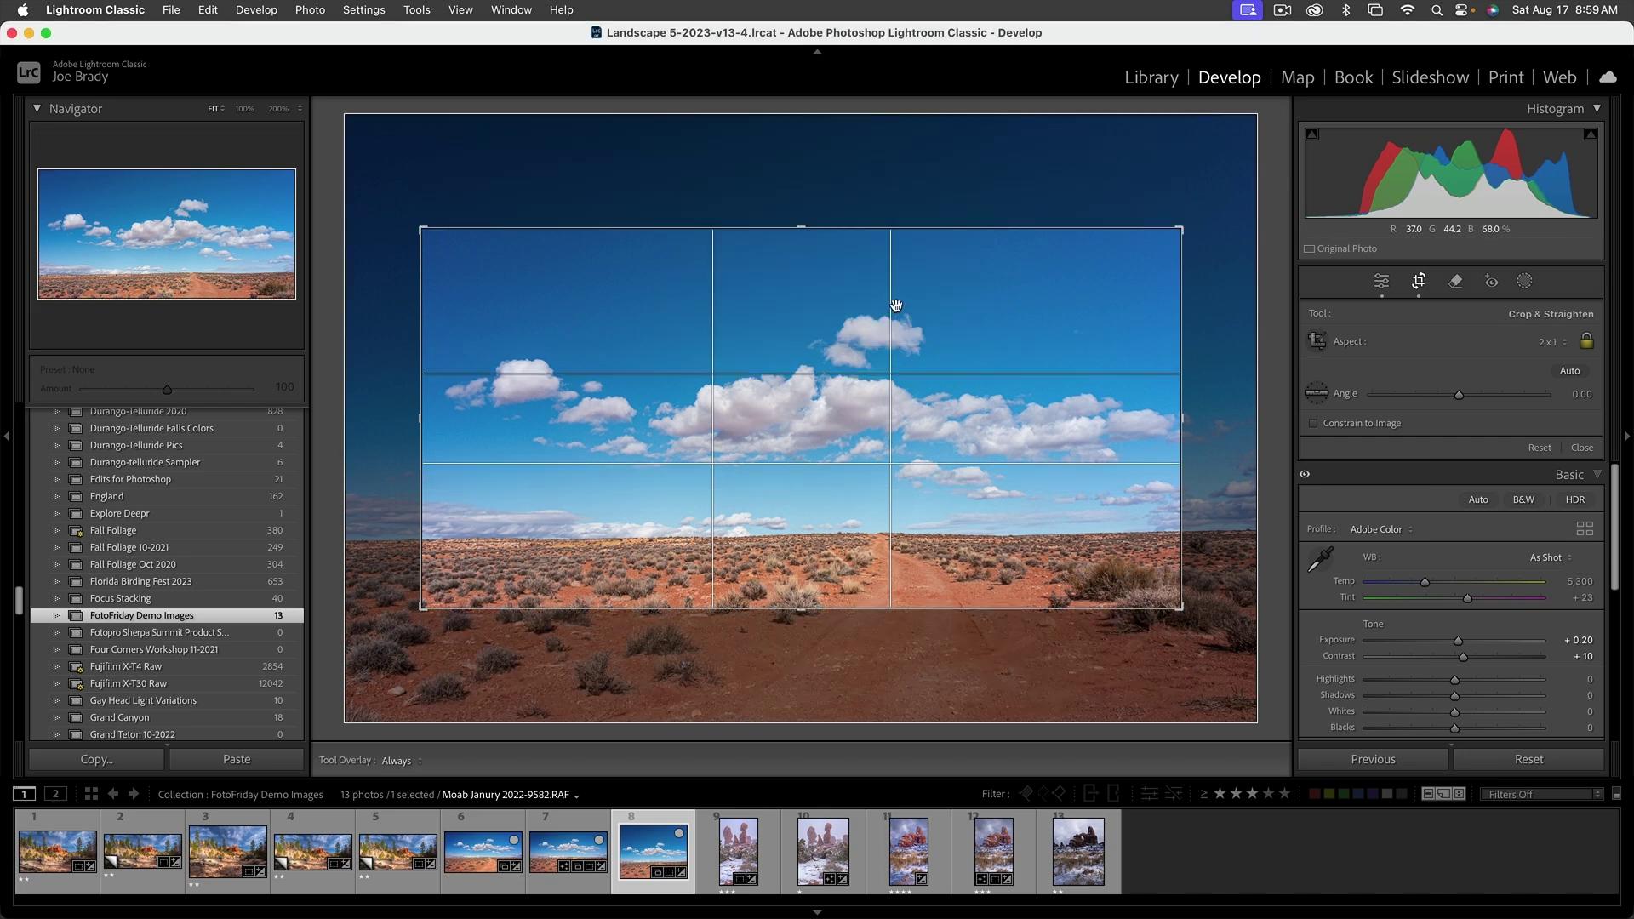
Step: Widen the crop to the photo's full width and reposition it to include more foreground and less sky
{"action": "left_click_drag", "start_coordinate": [1180, 427], "coordinate": [1219, 420]}
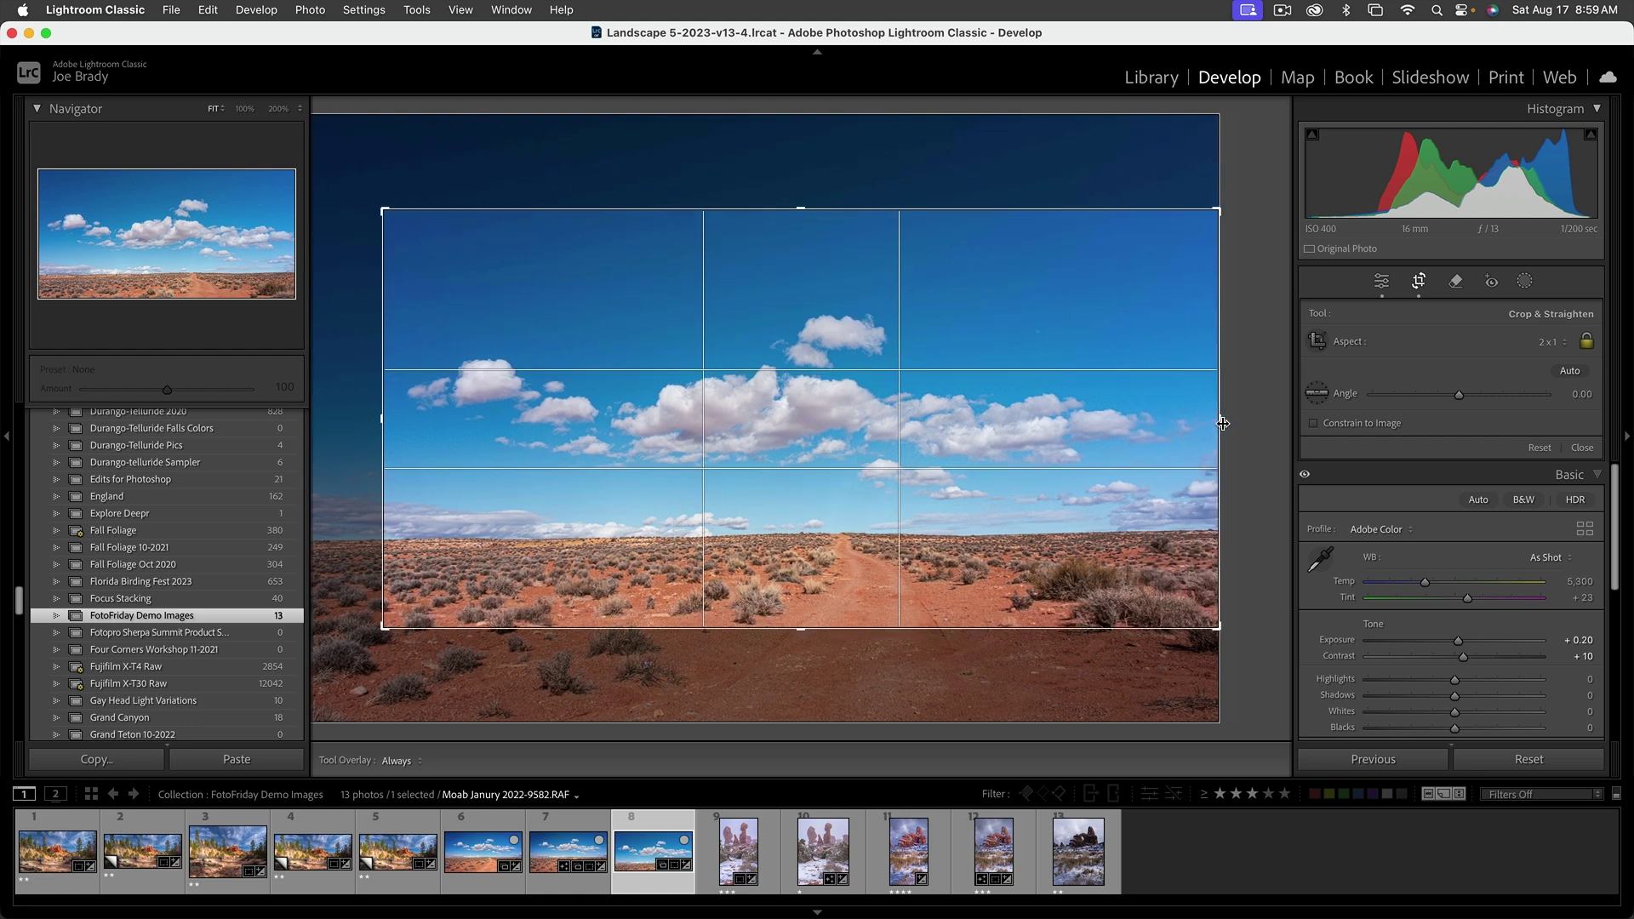
{"action": "left_click_drag", "start_coordinate": [390, 426], "coordinate": [310, 423]}
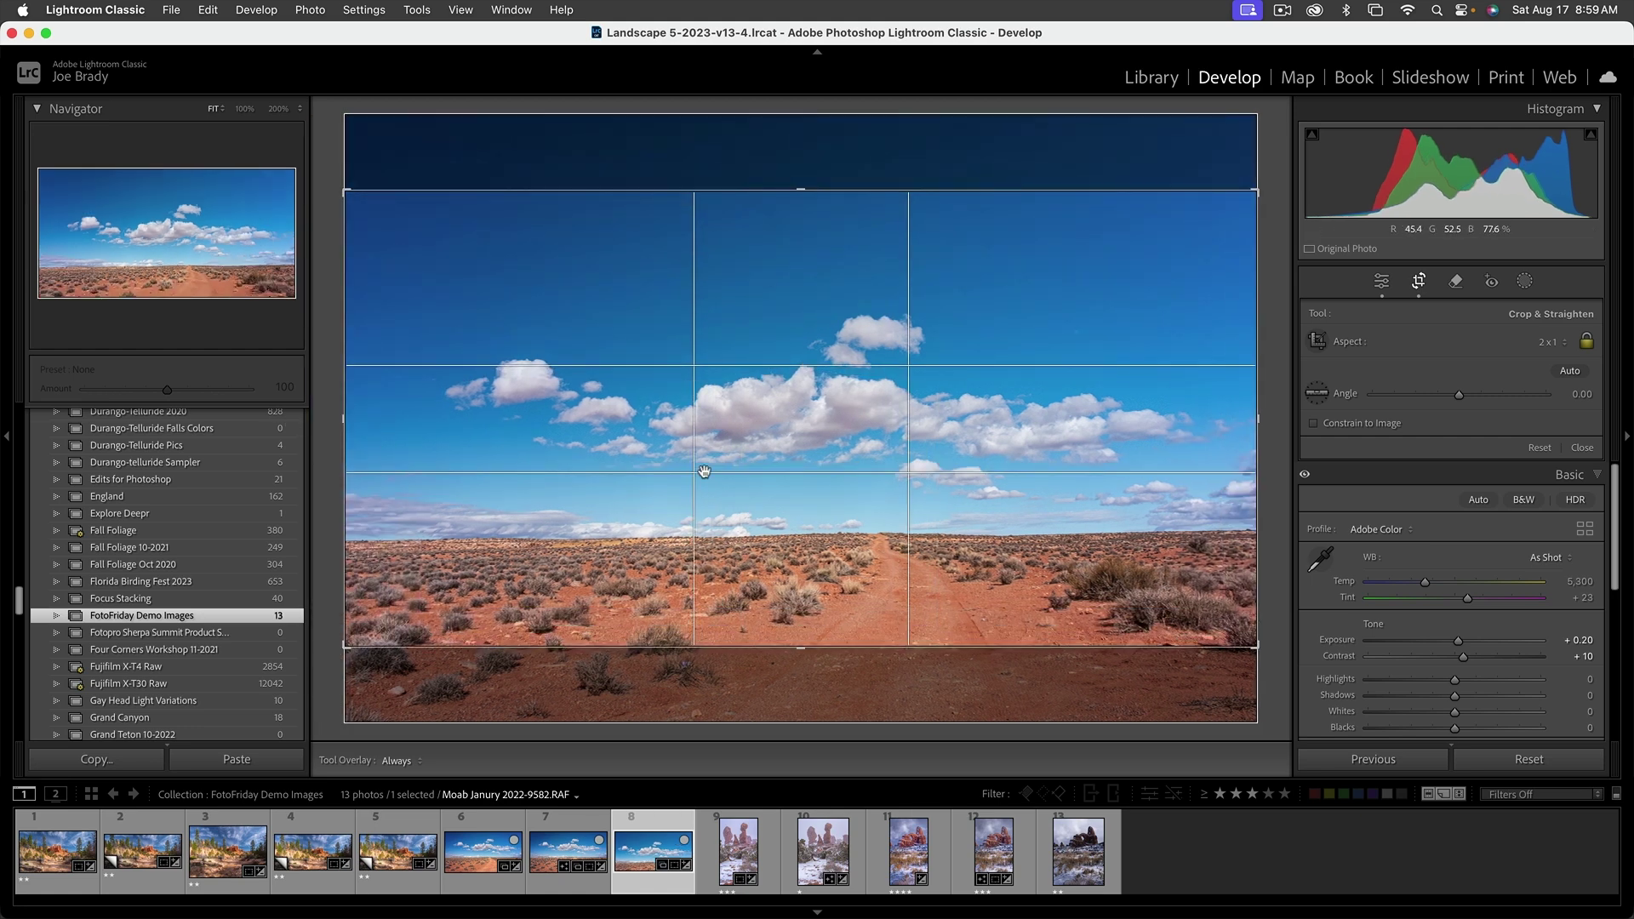
{"action": "left_click_drag", "start_coordinate": [817, 477], "coordinate": [816, 443]}
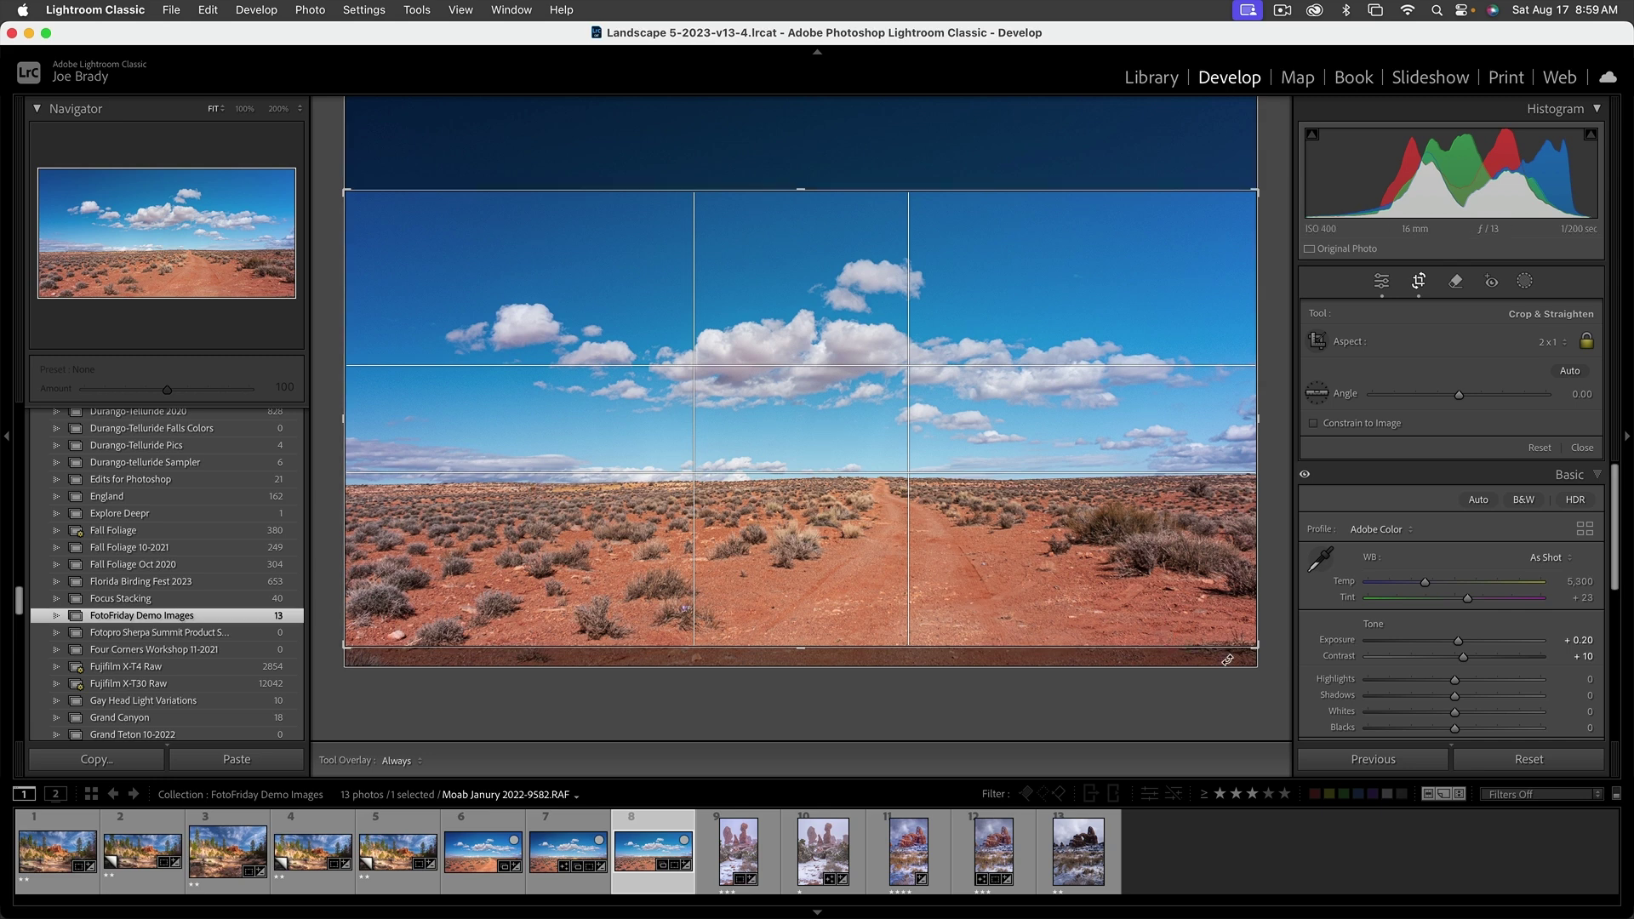
Step: Straighten the horizon with a crop angle of 0.50, apply the crop and compare the photo before and after the edits
{"action": "left_click", "coordinate": [1268, 658]}
{"action": "left_click_drag", "start_coordinate": [1268, 658], "coordinate": [1263, 660]}
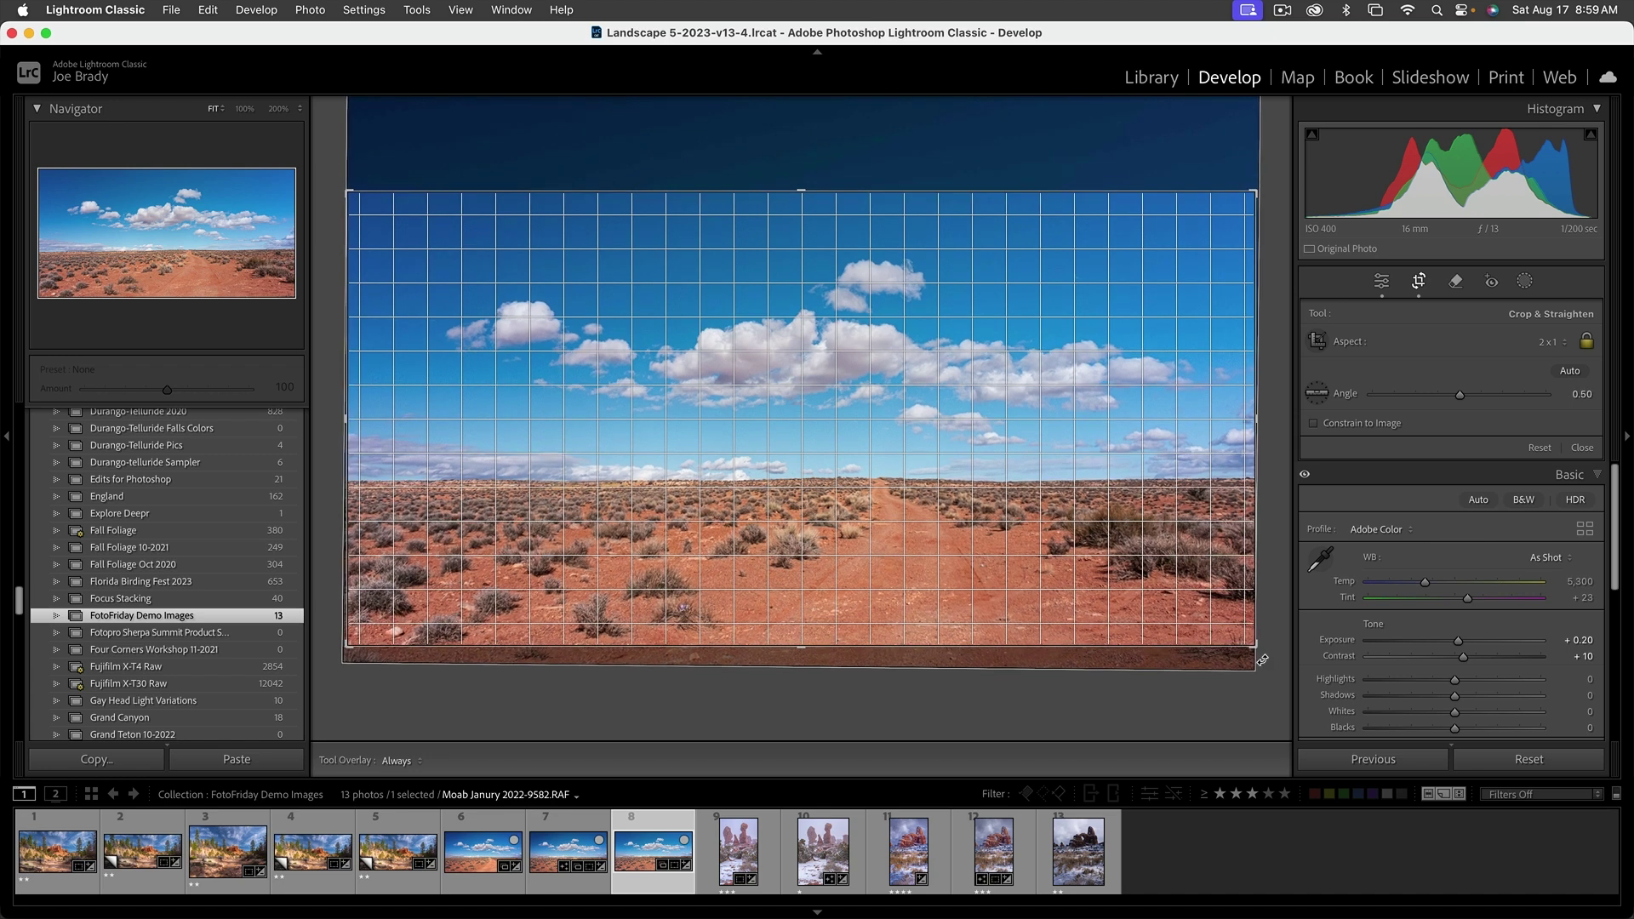
{"action": "left_click_drag", "start_coordinate": [1263, 660], "coordinate": [1264, 660]}
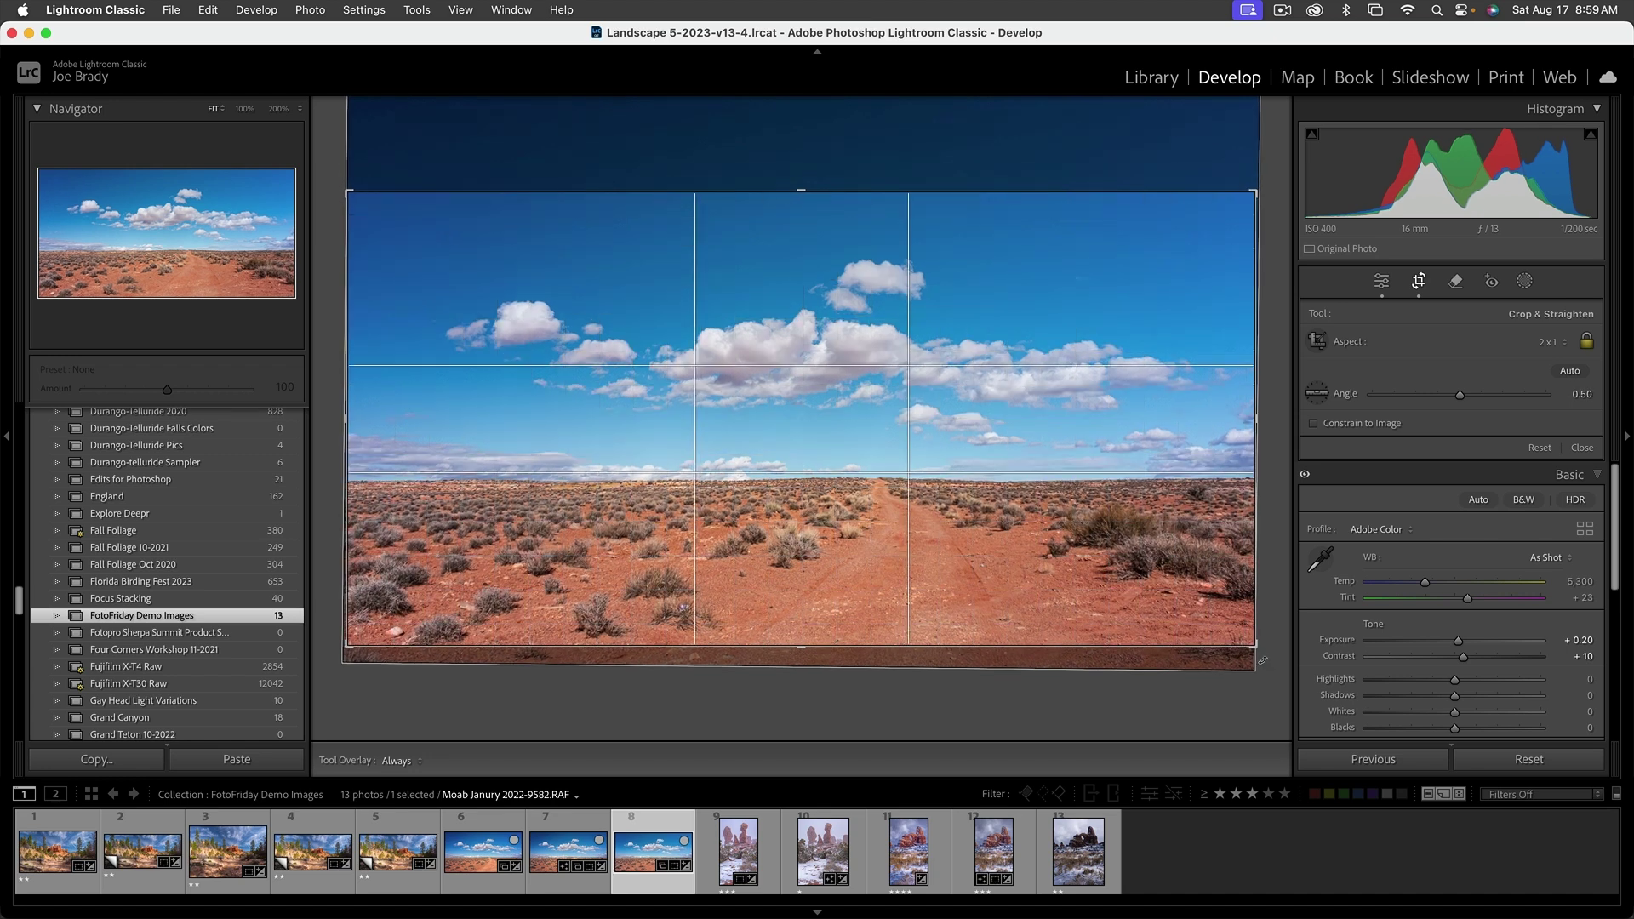
{"action": "key", "text": "Return"}
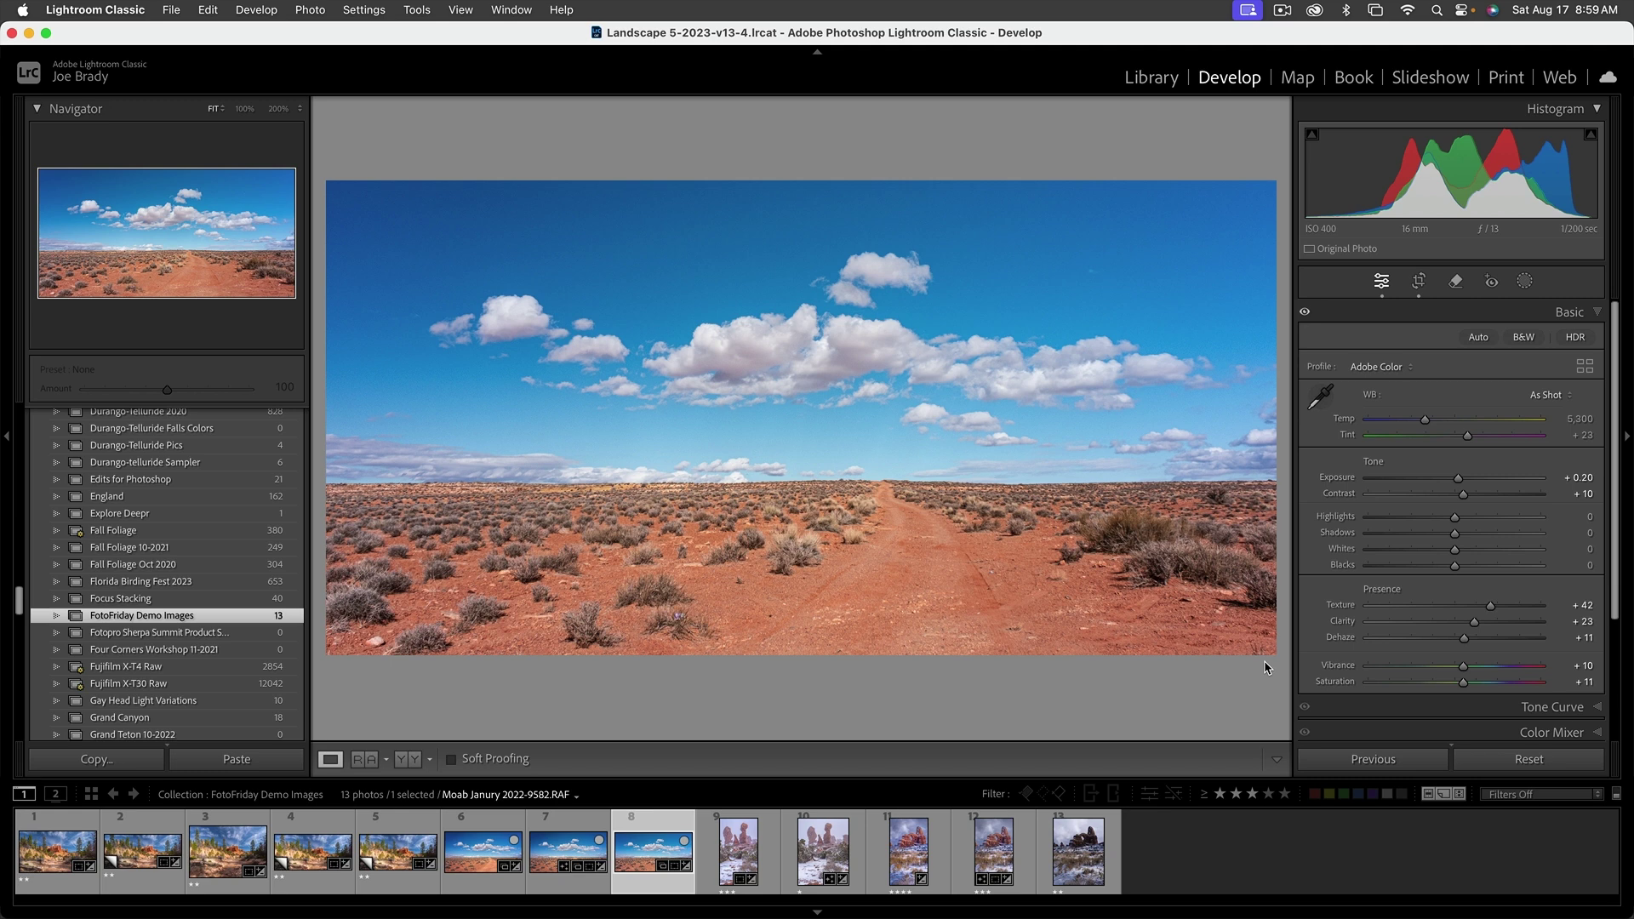
{"action": "key", "text": "backslash"}
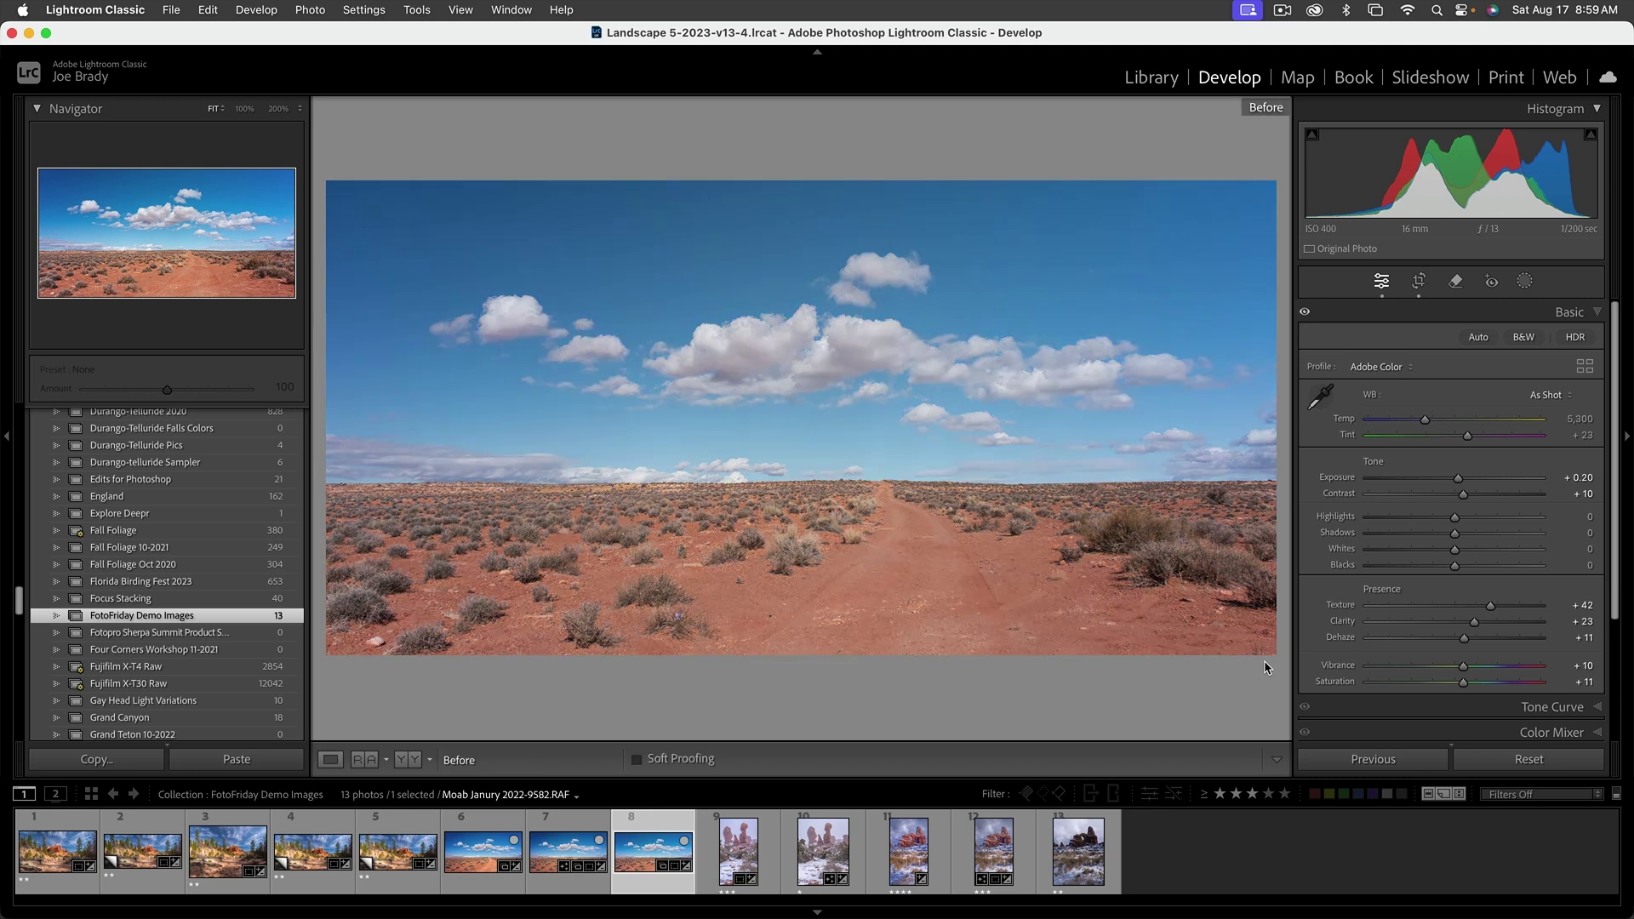
{"action": "key", "text": "backslash"}
{"action": "key", "text": "backslash"}
{"action": "key", "text": "backslash"}
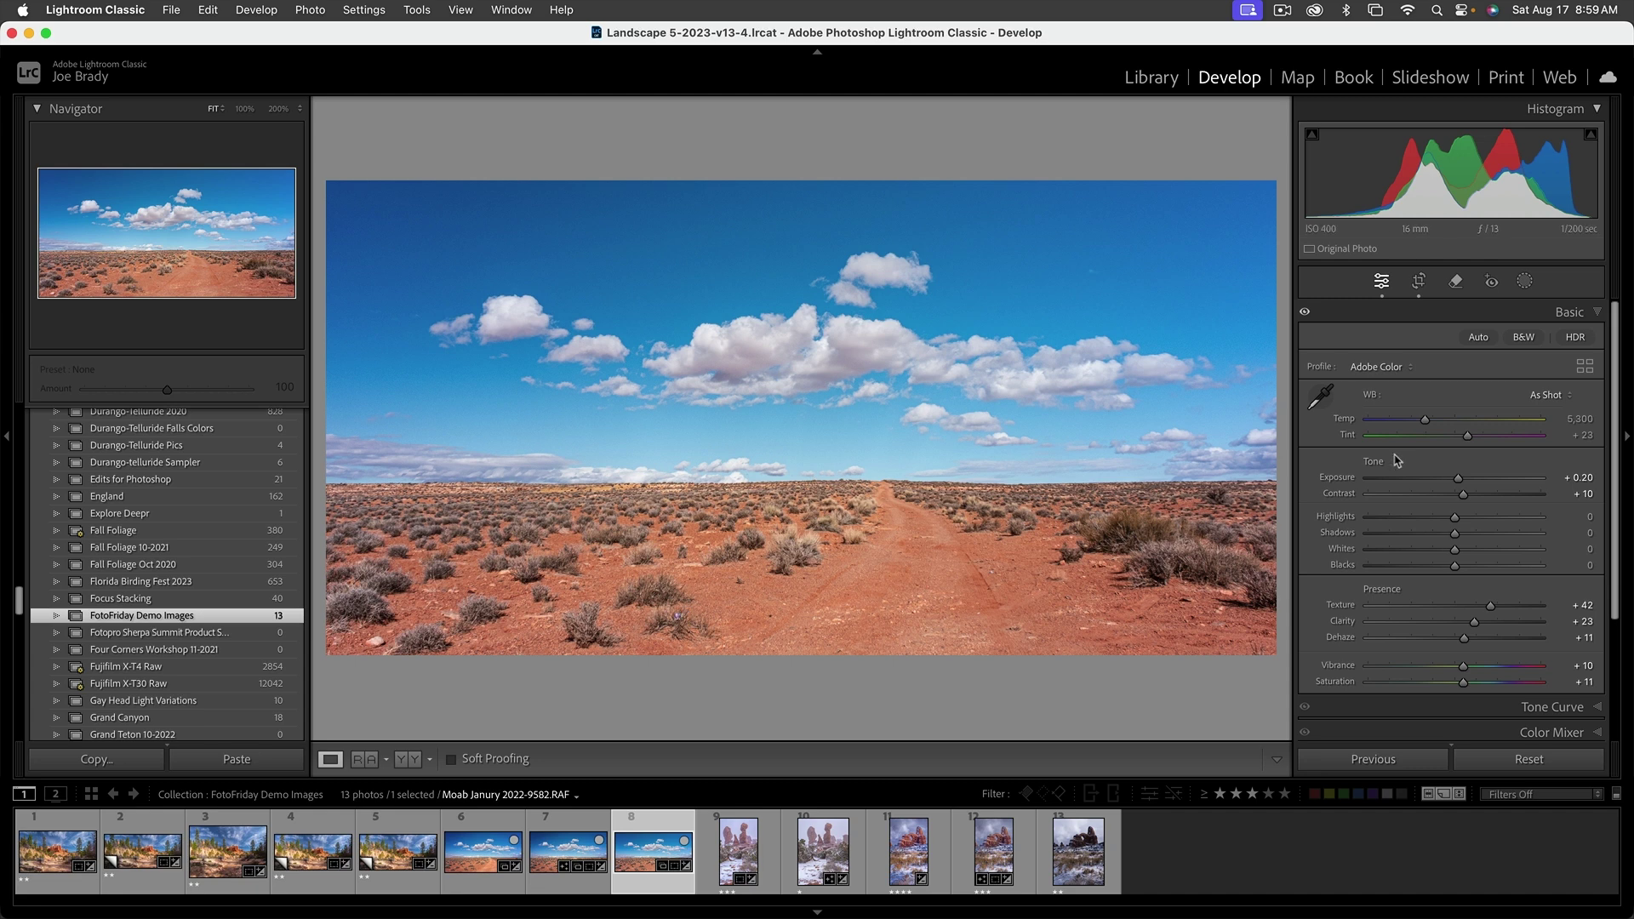
Step: Remove the small pale rock in the lower-left corner of the foreground with the healing mode and enlarge the brush to size 8
{"action": "left_click", "coordinate": [1455, 281]}
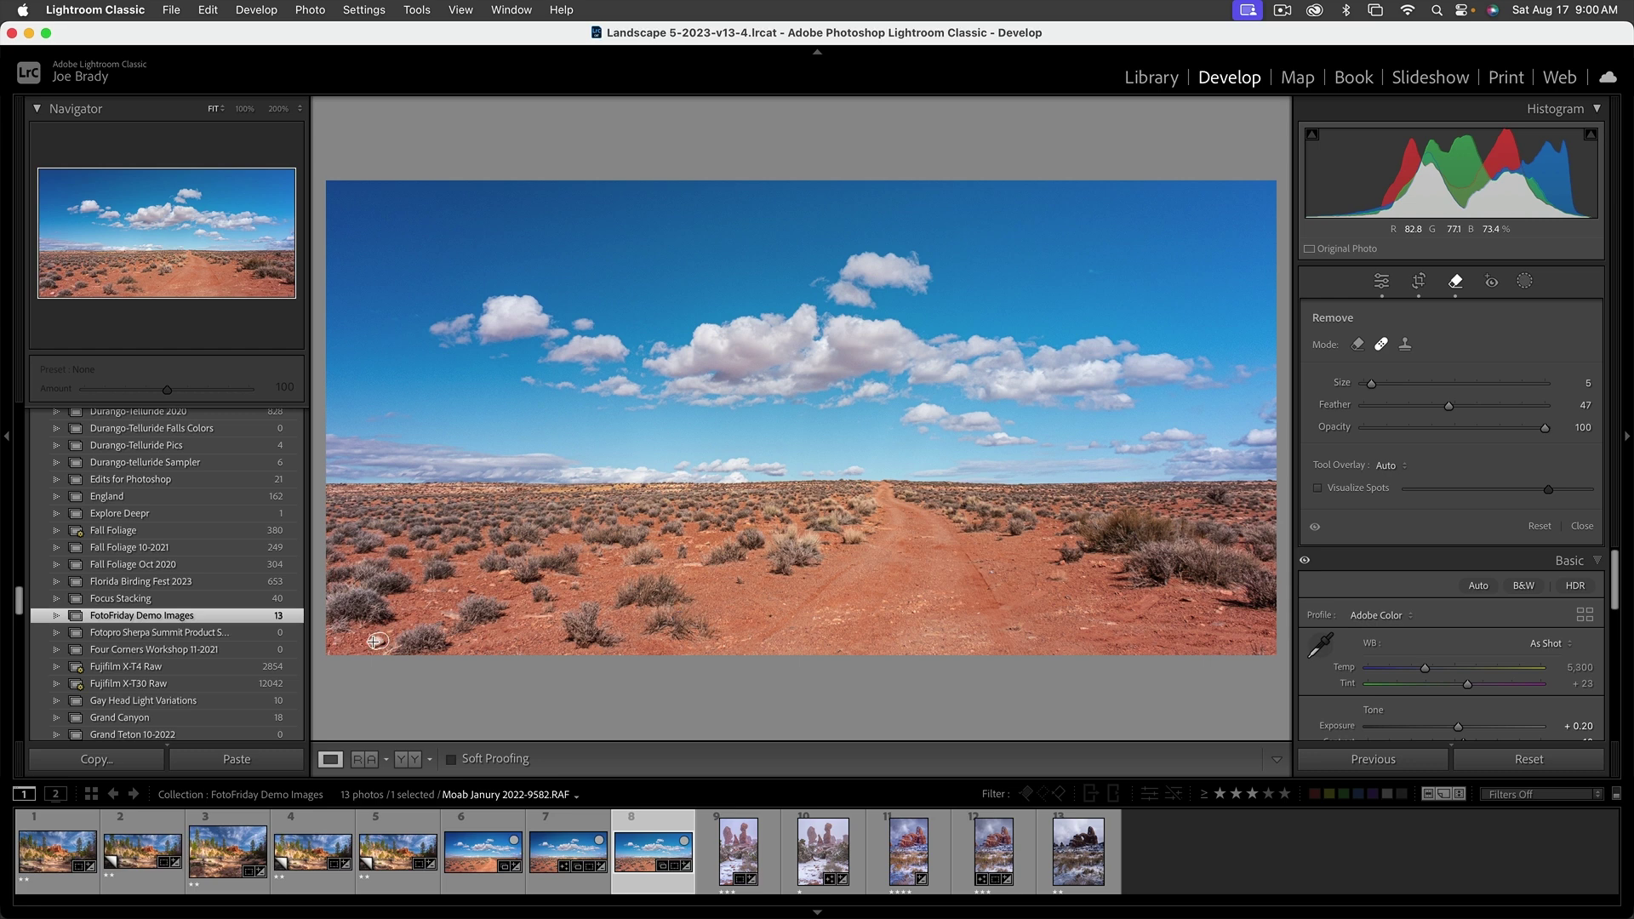
{"action": "left_click_drag", "start_coordinate": [375, 642], "coordinate": [378, 645]}
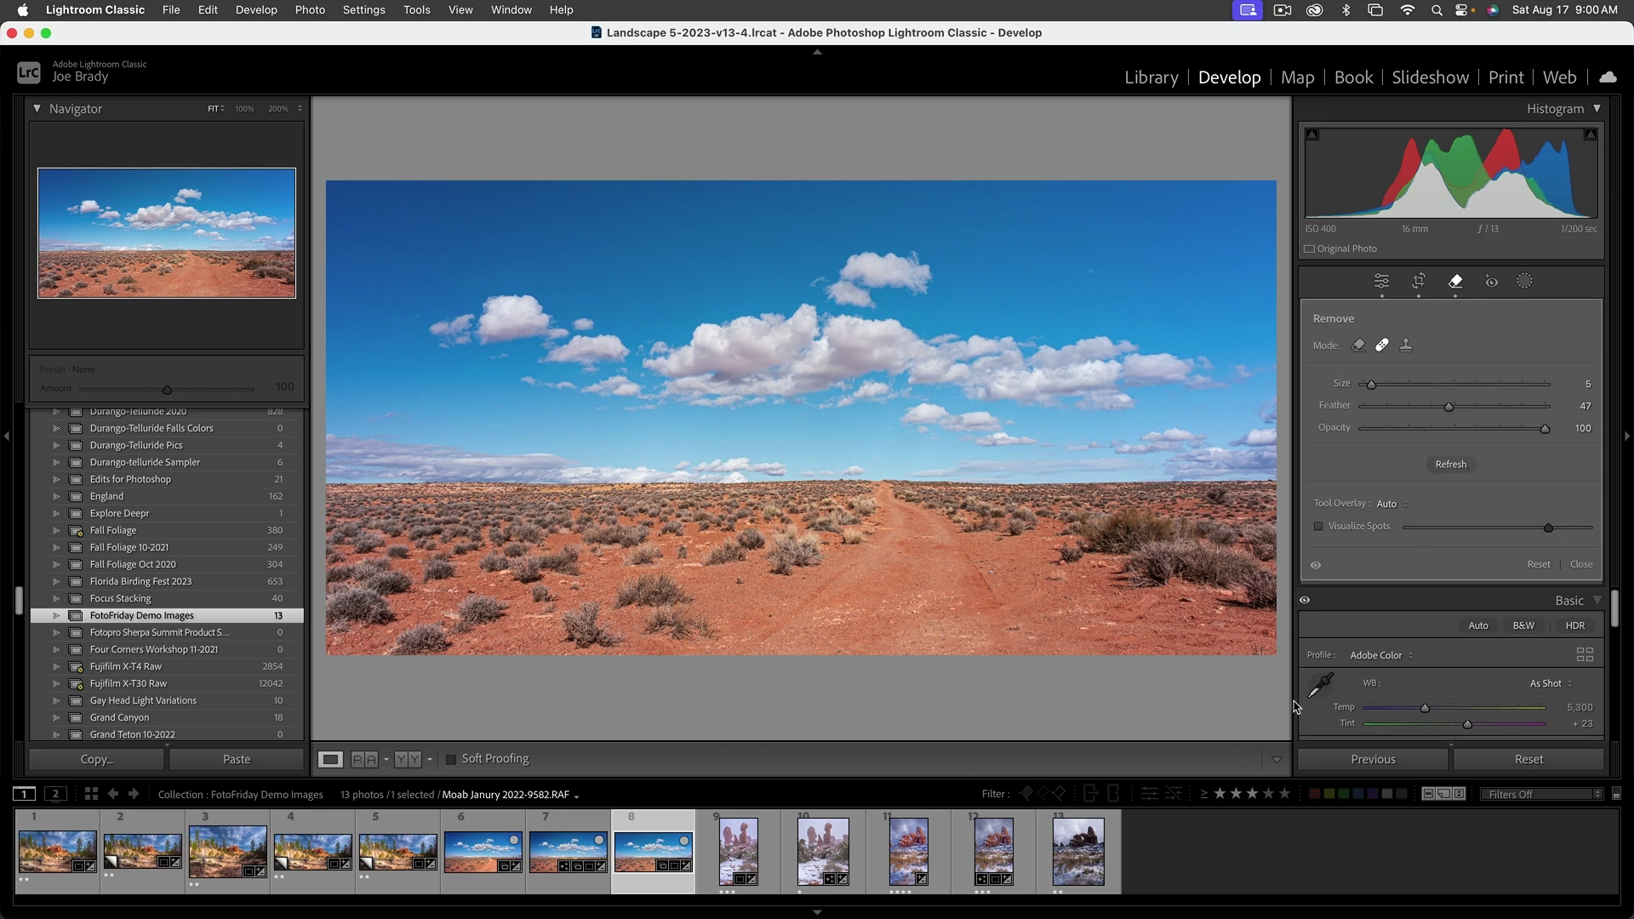
{"action": "scroll", "coordinate": [434, 641], "scroll_direction": "up", "scroll_amount": 3}
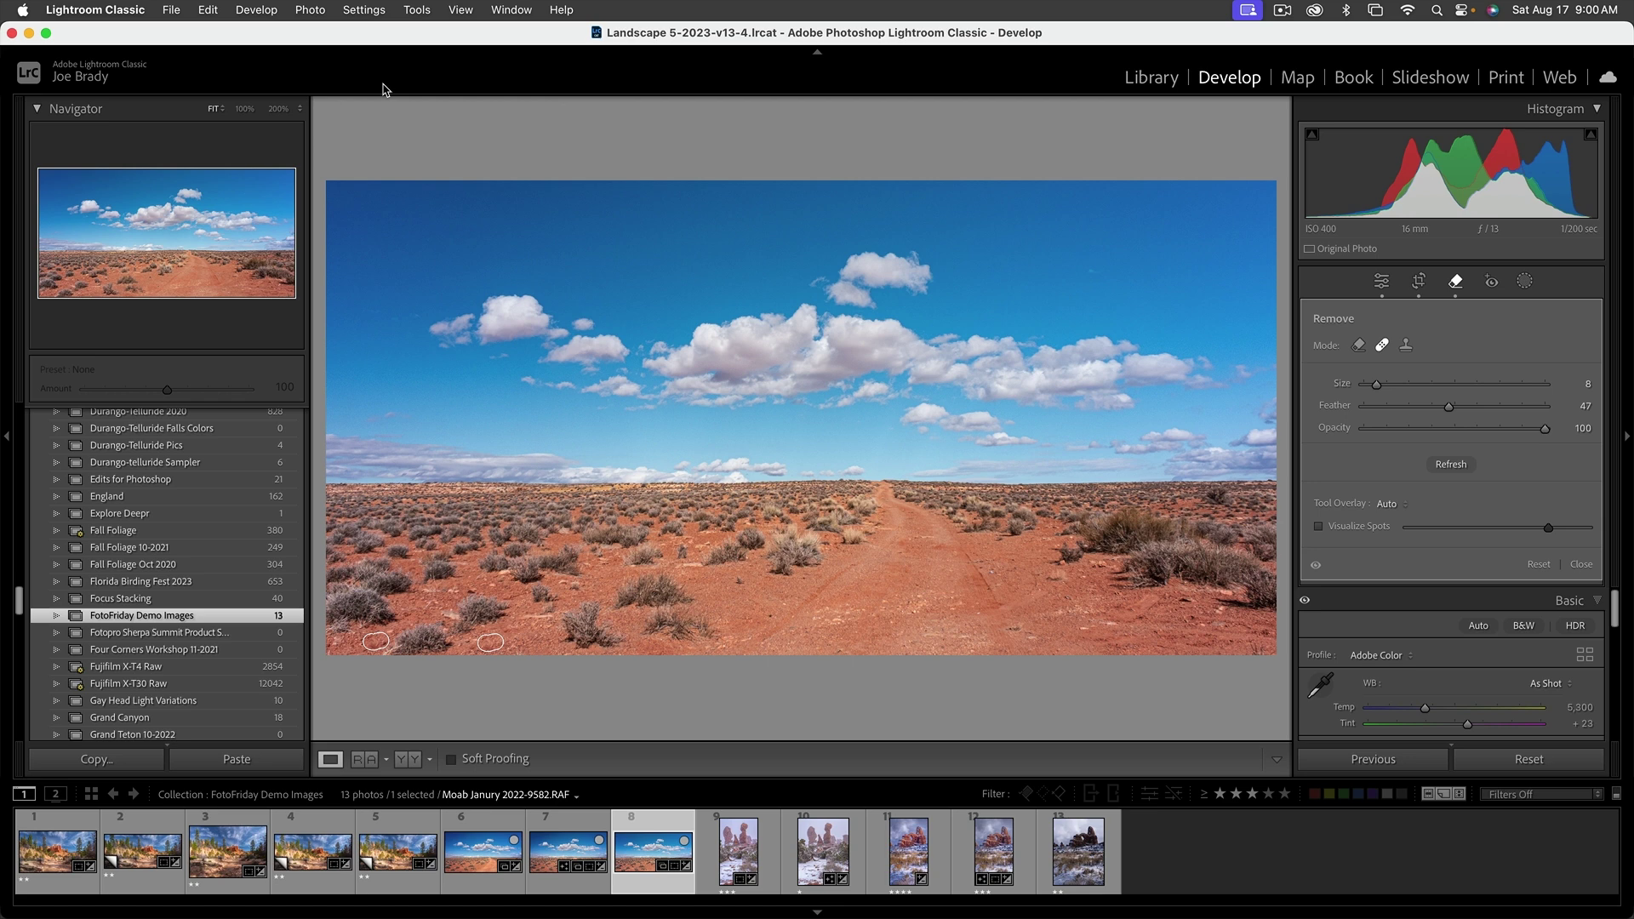
Step: Open the edited photo in Adobe Photoshop 2024
{"action": "left_click", "coordinate": [313, 10]}
{"action": "mouse_move", "coordinate": [325, 110]}
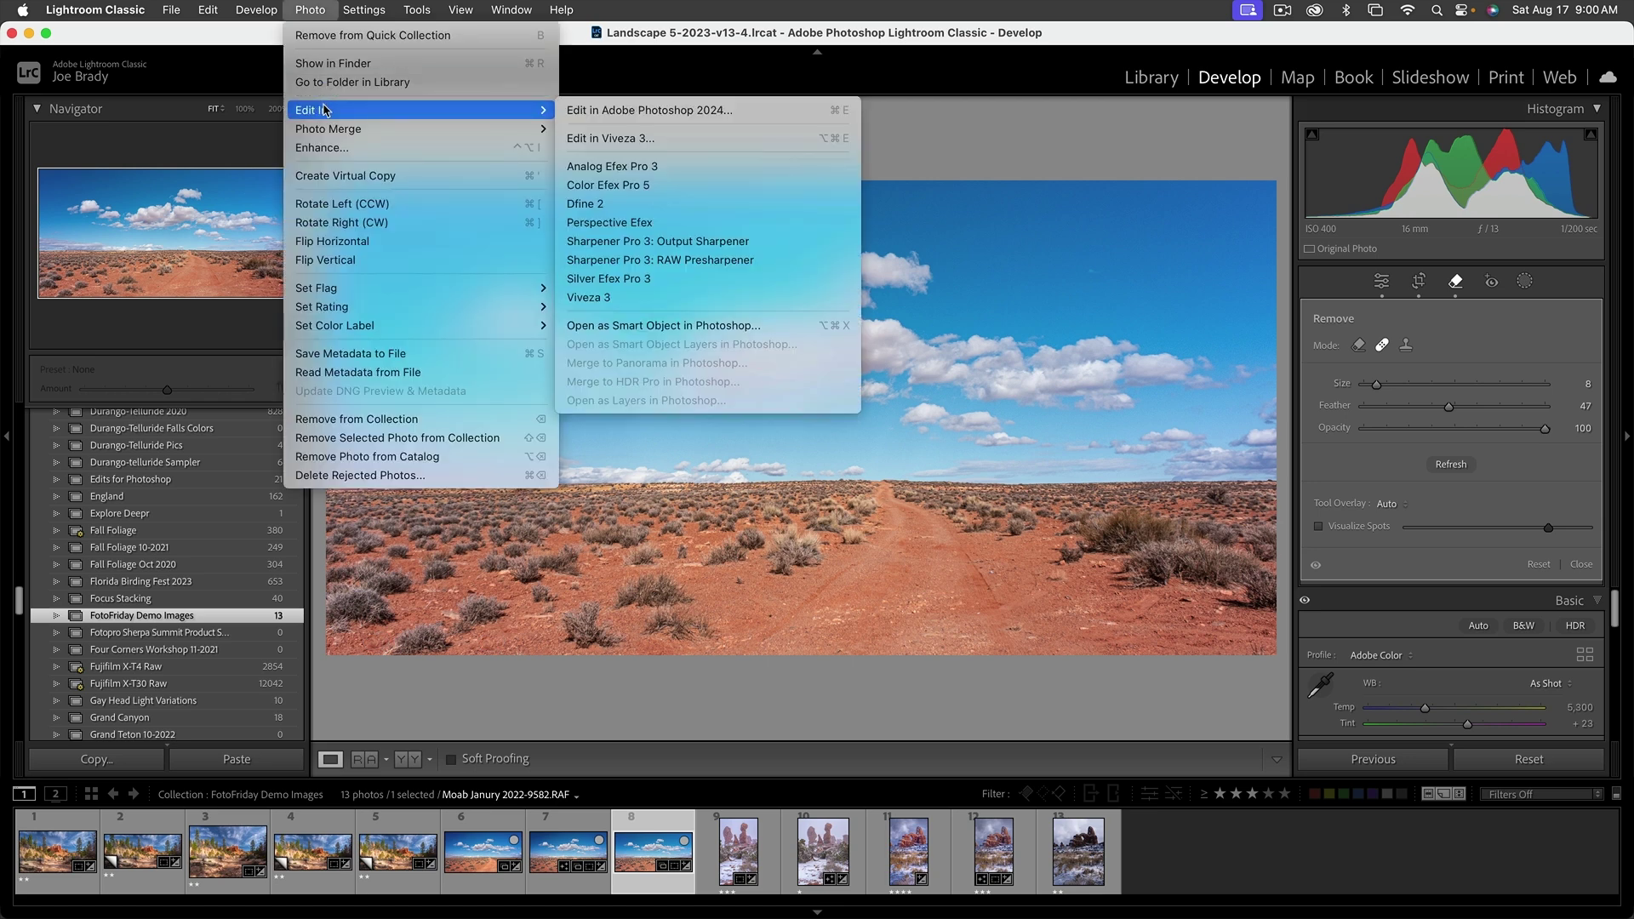
{"action": "left_click", "coordinate": [850, 112]}
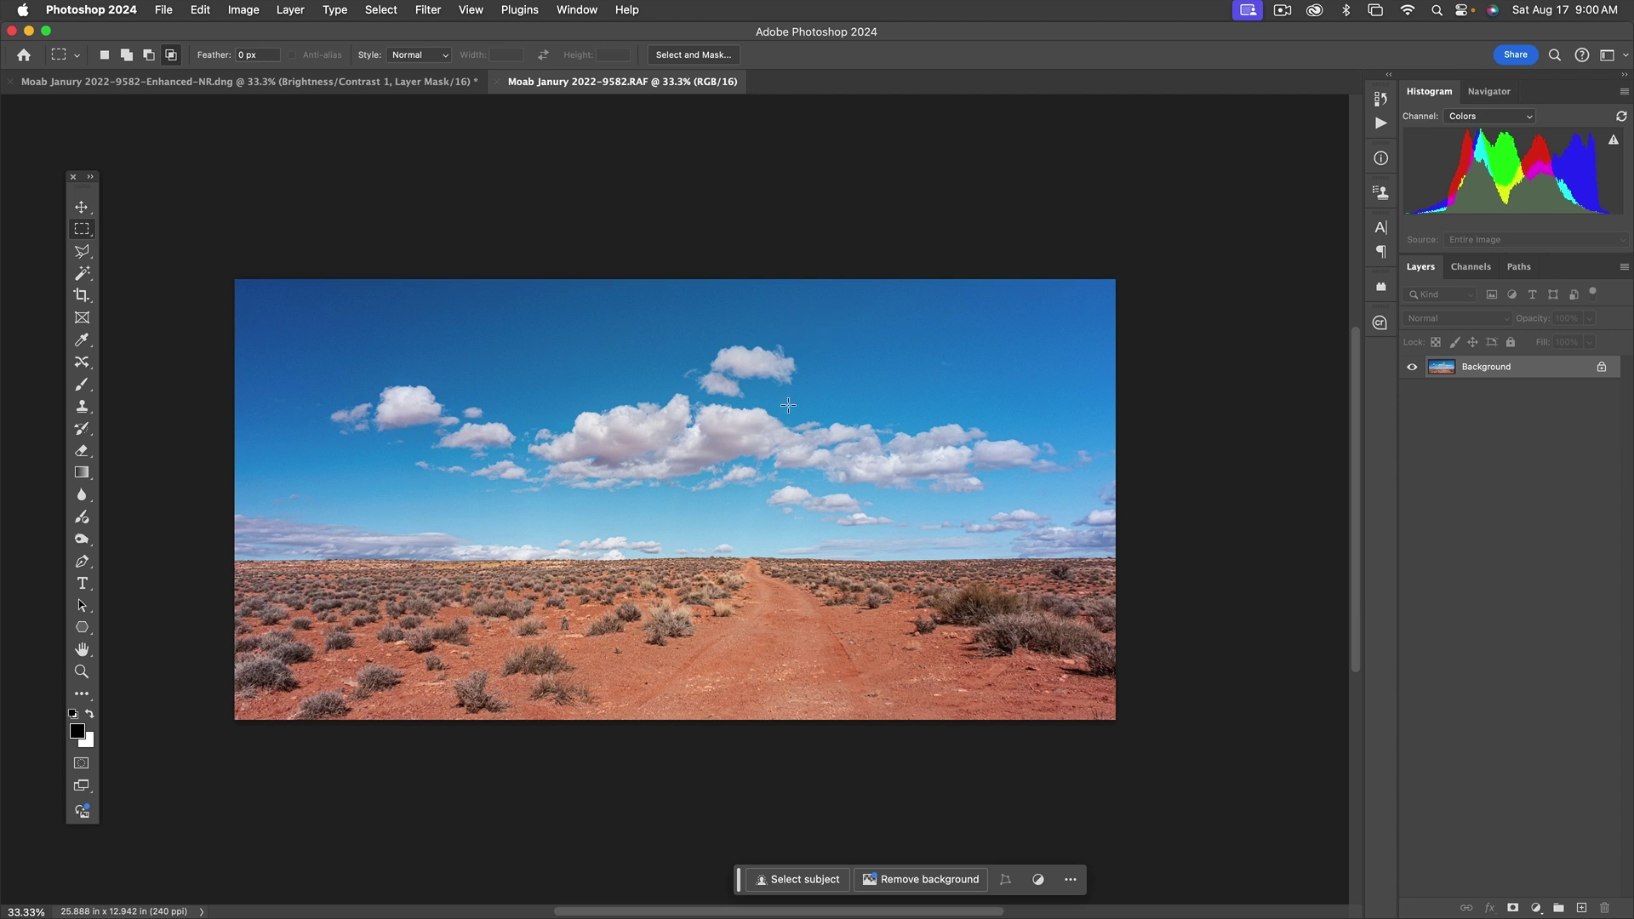
Step: Add a Color Balance adjustment layer and set its midtones to Cyan/Red -5, Magenta/Green -8 and Yellow/Blue -4
{"action": "left_click", "coordinate": [1537, 910]}
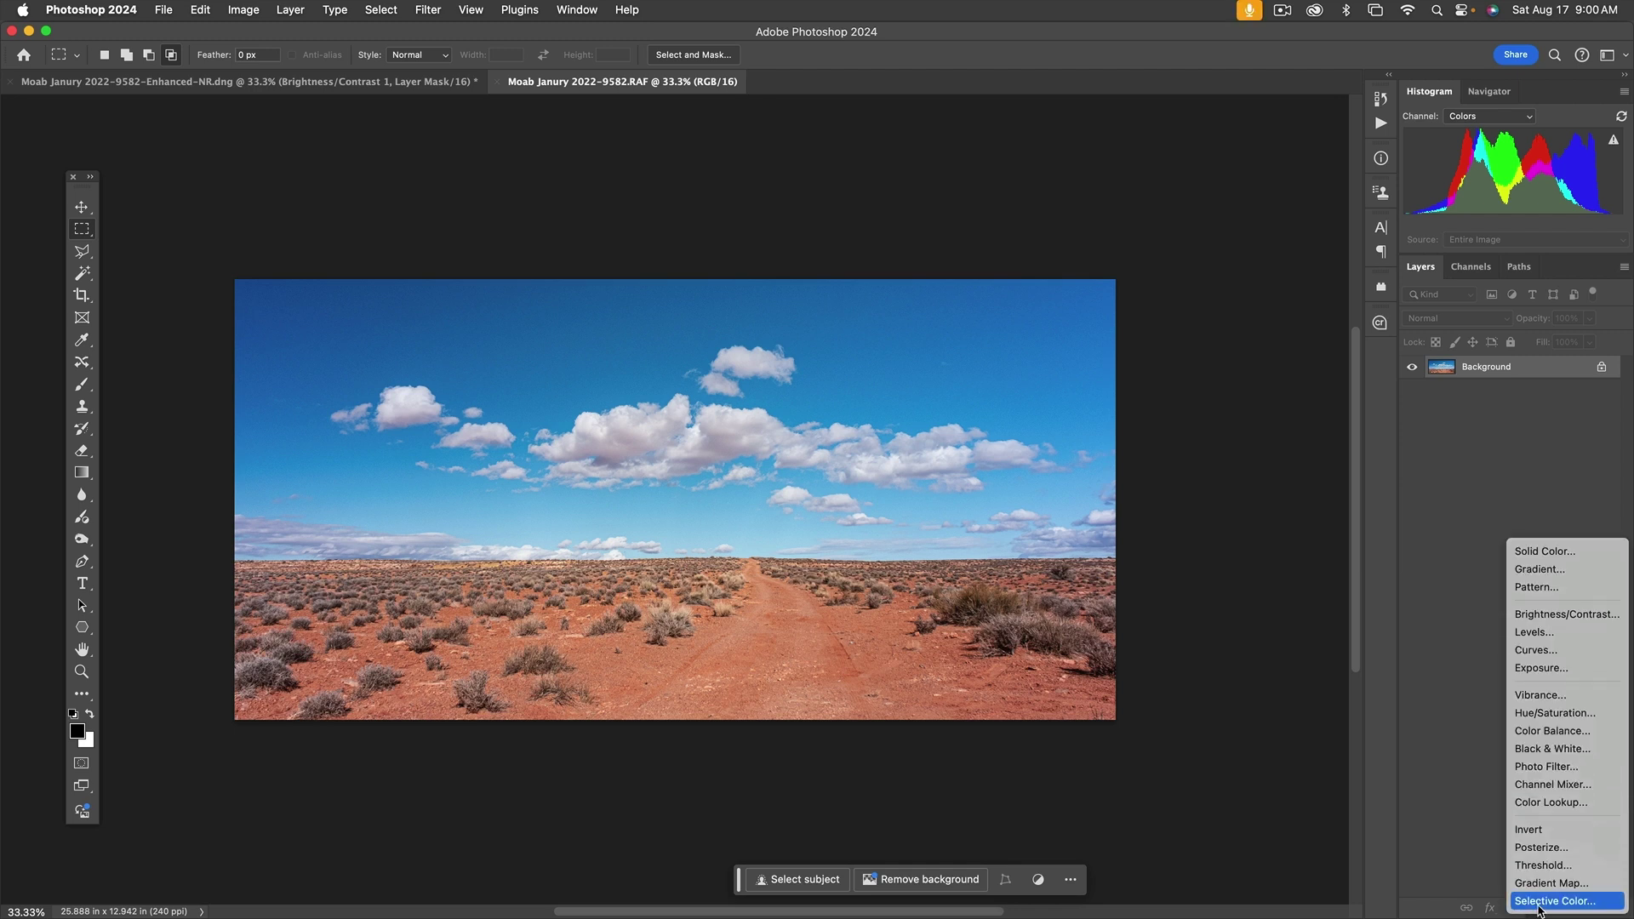
{"action": "left_click", "coordinate": [1542, 731]}
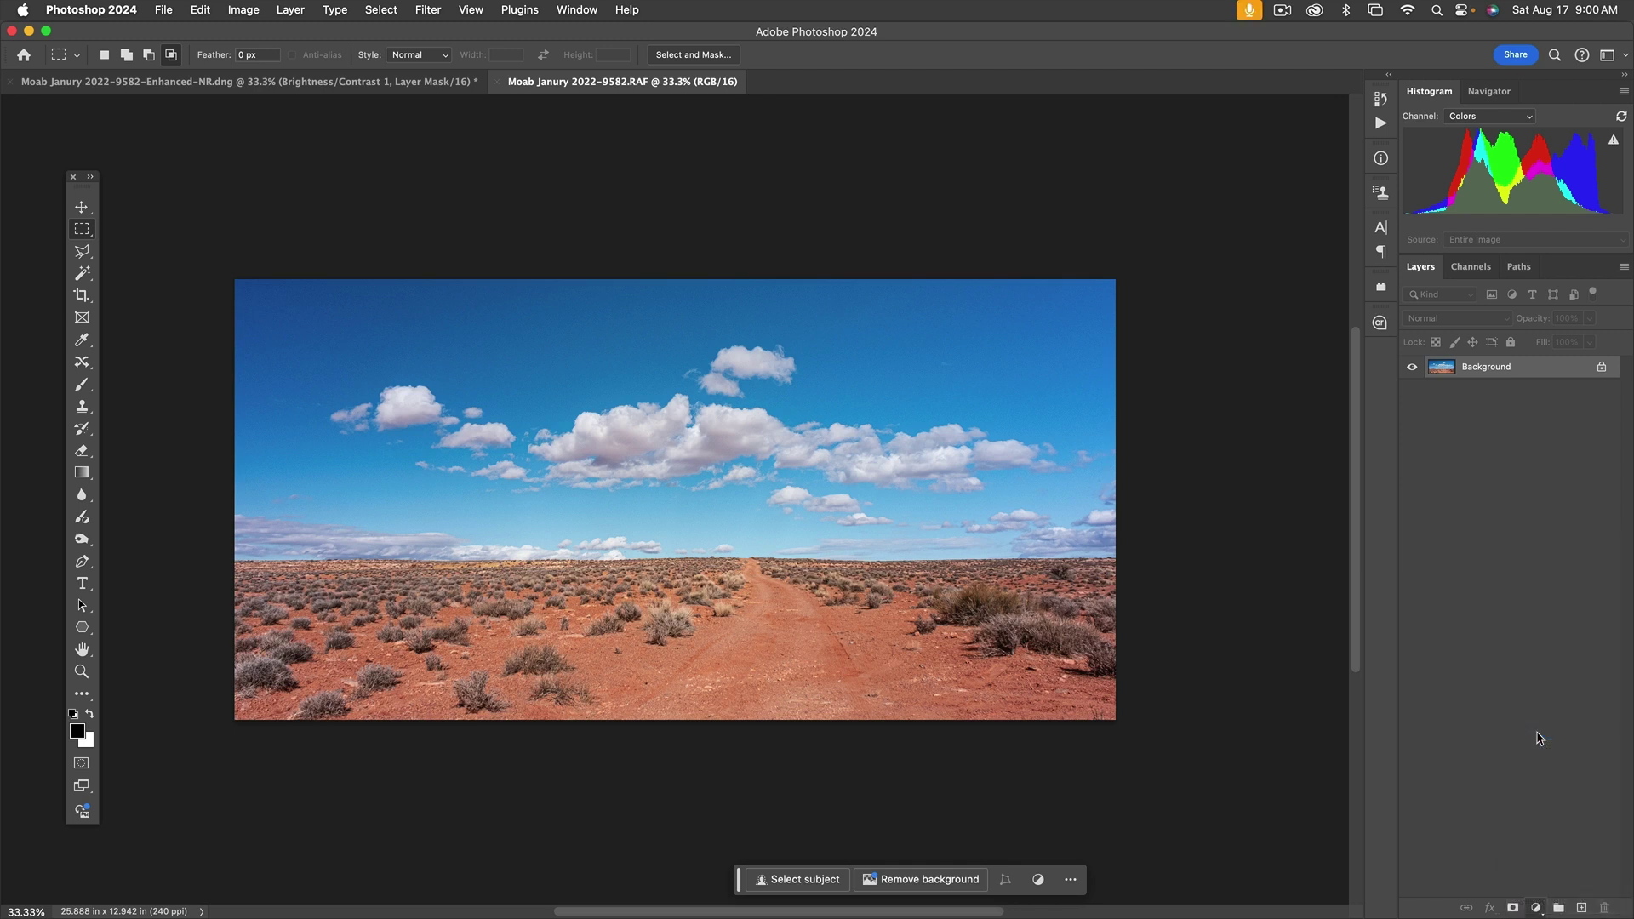
{"action": "left_click_drag", "start_coordinate": [1144, 385], "coordinate": [1006, 369]}
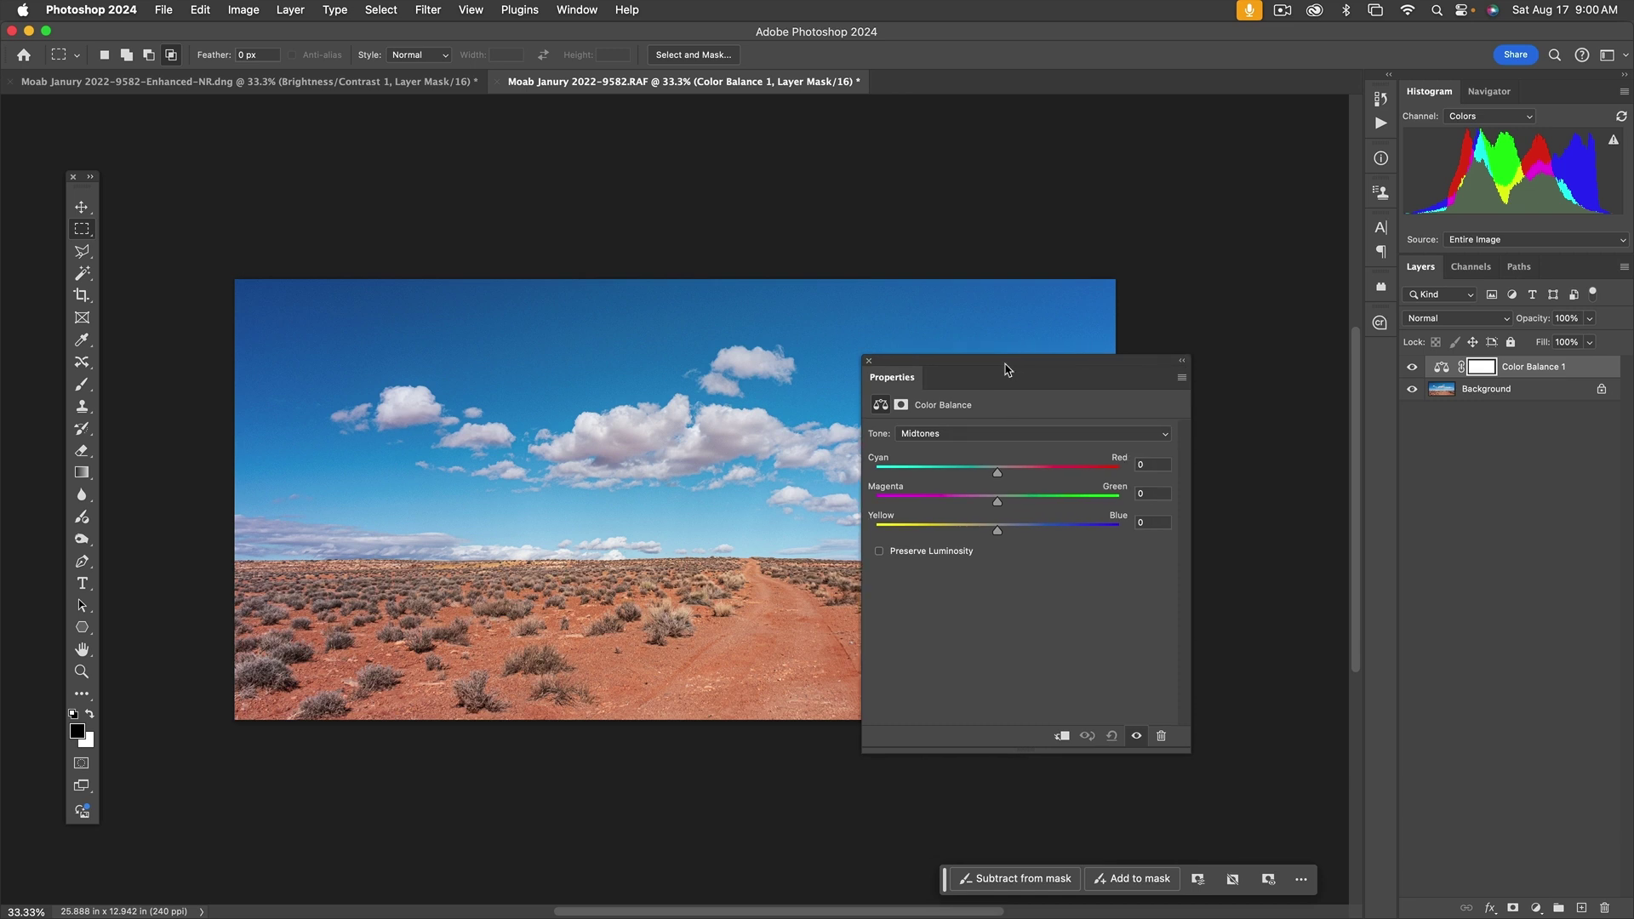
{"action": "left_click", "coordinate": [998, 474]}
{"action": "left_click_drag", "start_coordinate": [999, 475], "coordinate": [995, 534]}
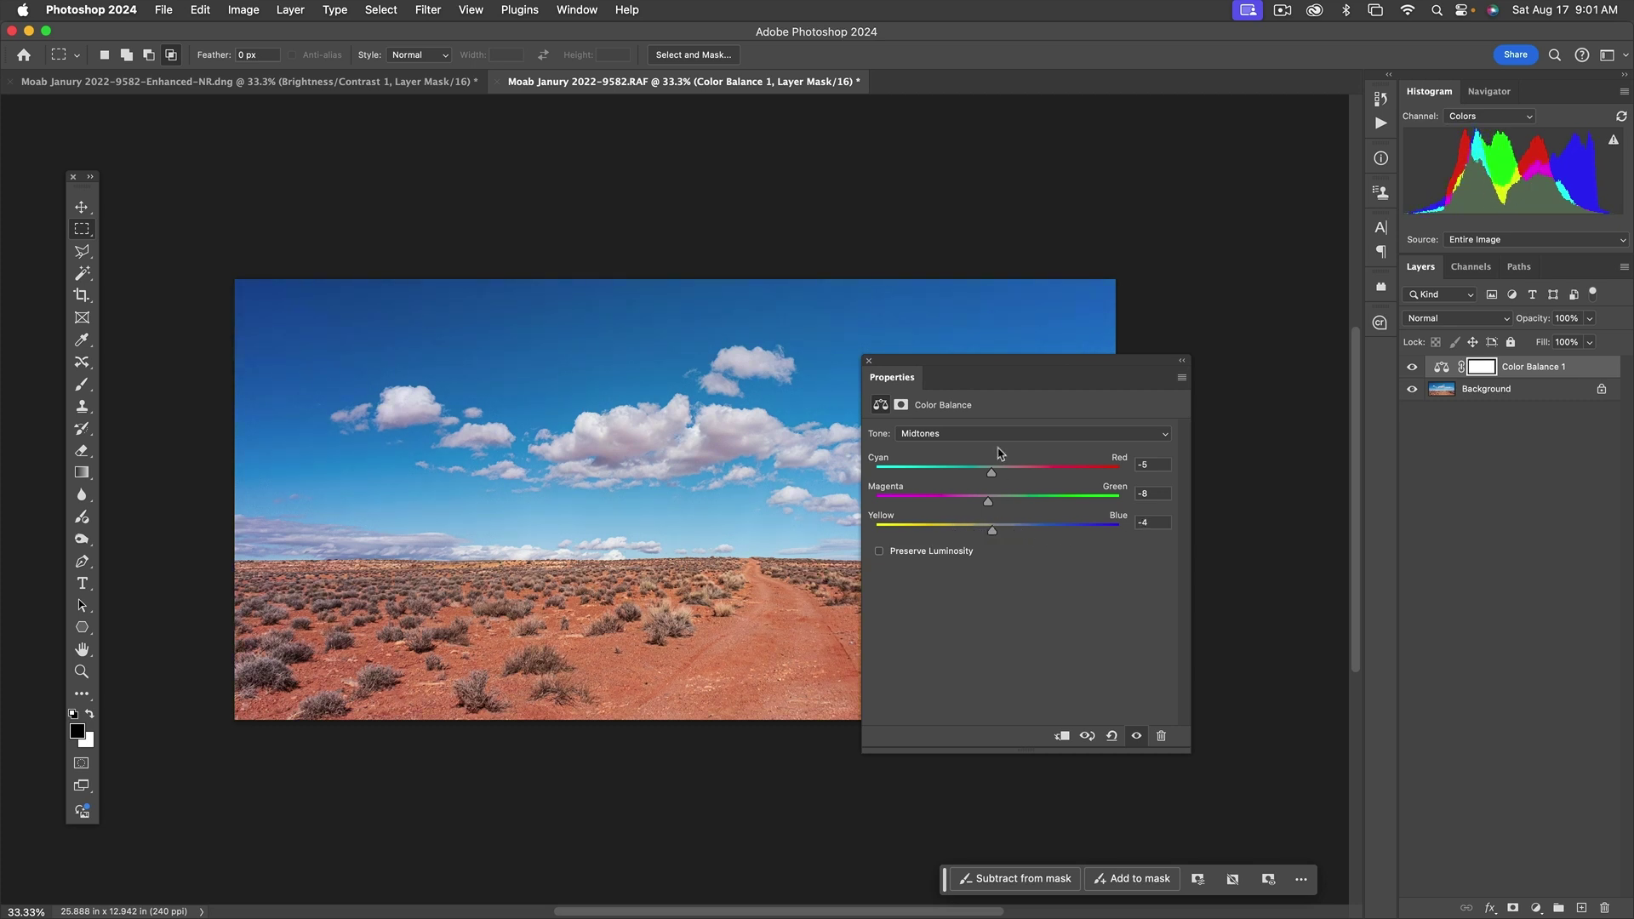
Step: Set the Color Balance highlights to Cyan/Red -4, Magenta/Green -5 and Yellow/Blue +3
{"action": "left_click", "coordinate": [994, 440]}
{"action": "left_click", "coordinate": [992, 452]}
{"action": "mouse_move", "coordinate": [999, 478]}
{"action": "left_mouse_down"}
{"action": "mouse_move", "coordinate": [979, 478]}
{"action": "mouse_move", "coordinate": [1027, 477]}
{"action": "mouse_move", "coordinate": [994, 478]}
{"action": "mouse_move", "coordinate": [993, 504]}
{"action": "left_mouse_up"}
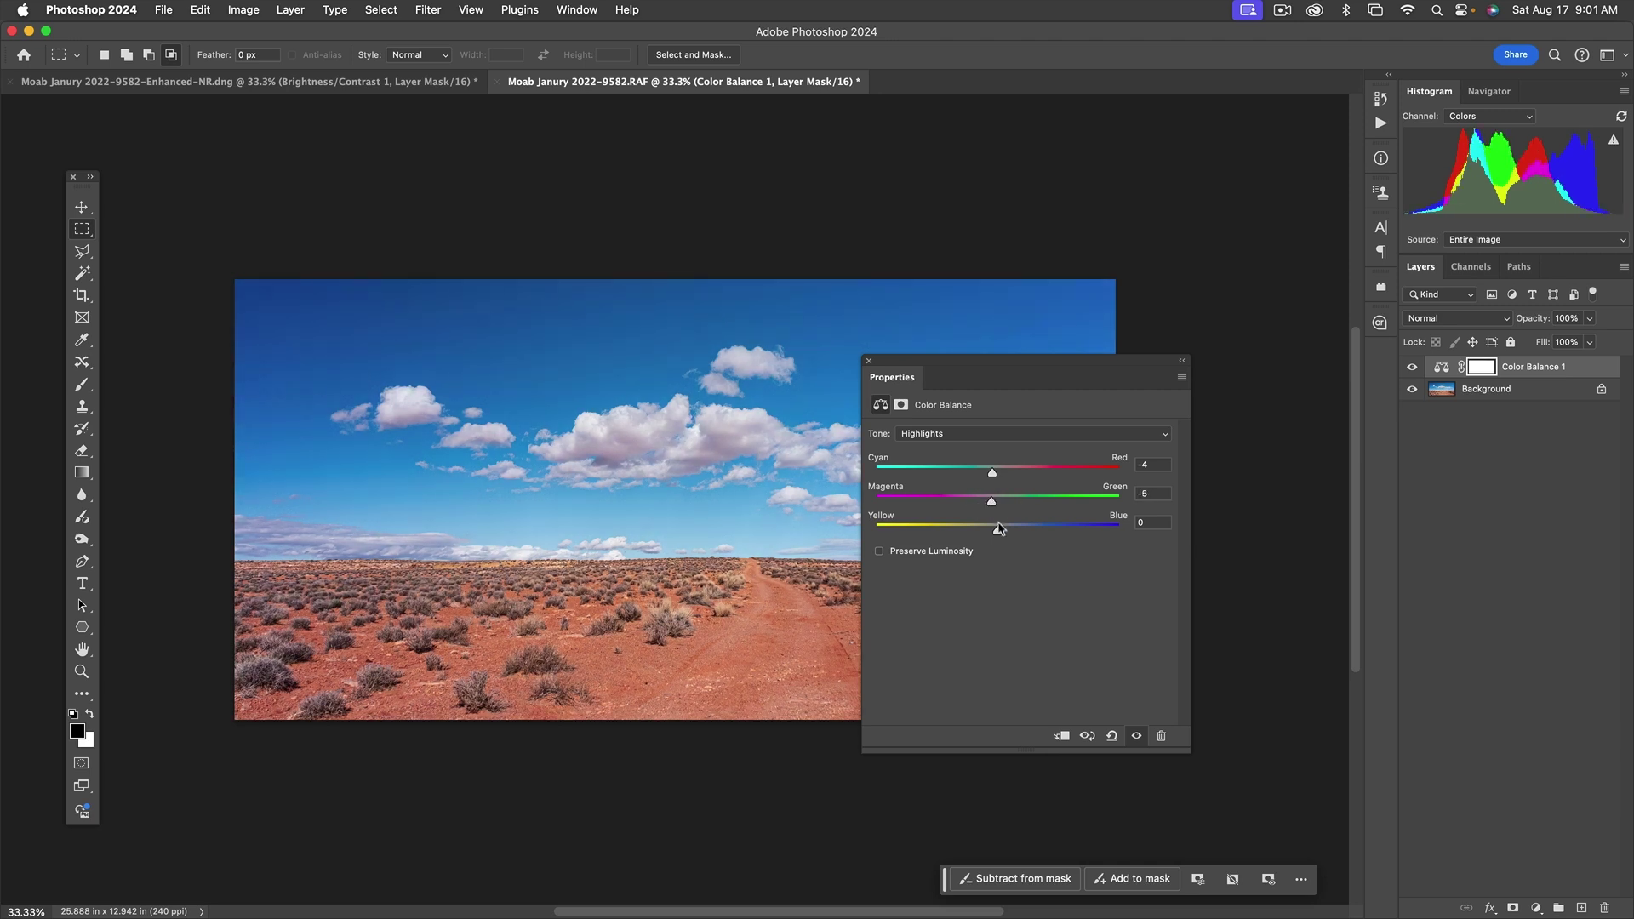
{"action": "mouse_move", "coordinate": [999, 533]}
{"action": "left_mouse_down"}
{"action": "mouse_move", "coordinate": [1021, 532]}
{"action": "mouse_move", "coordinate": [1002, 531]}
{"action": "left_mouse_up"}
Step: Set the Color Balance shadows to Cyan/Red +2, Magenta/Green -3 and Yellow/Blue -7, and close the adjustment's properties
{"action": "left_click", "coordinate": [981, 439]}
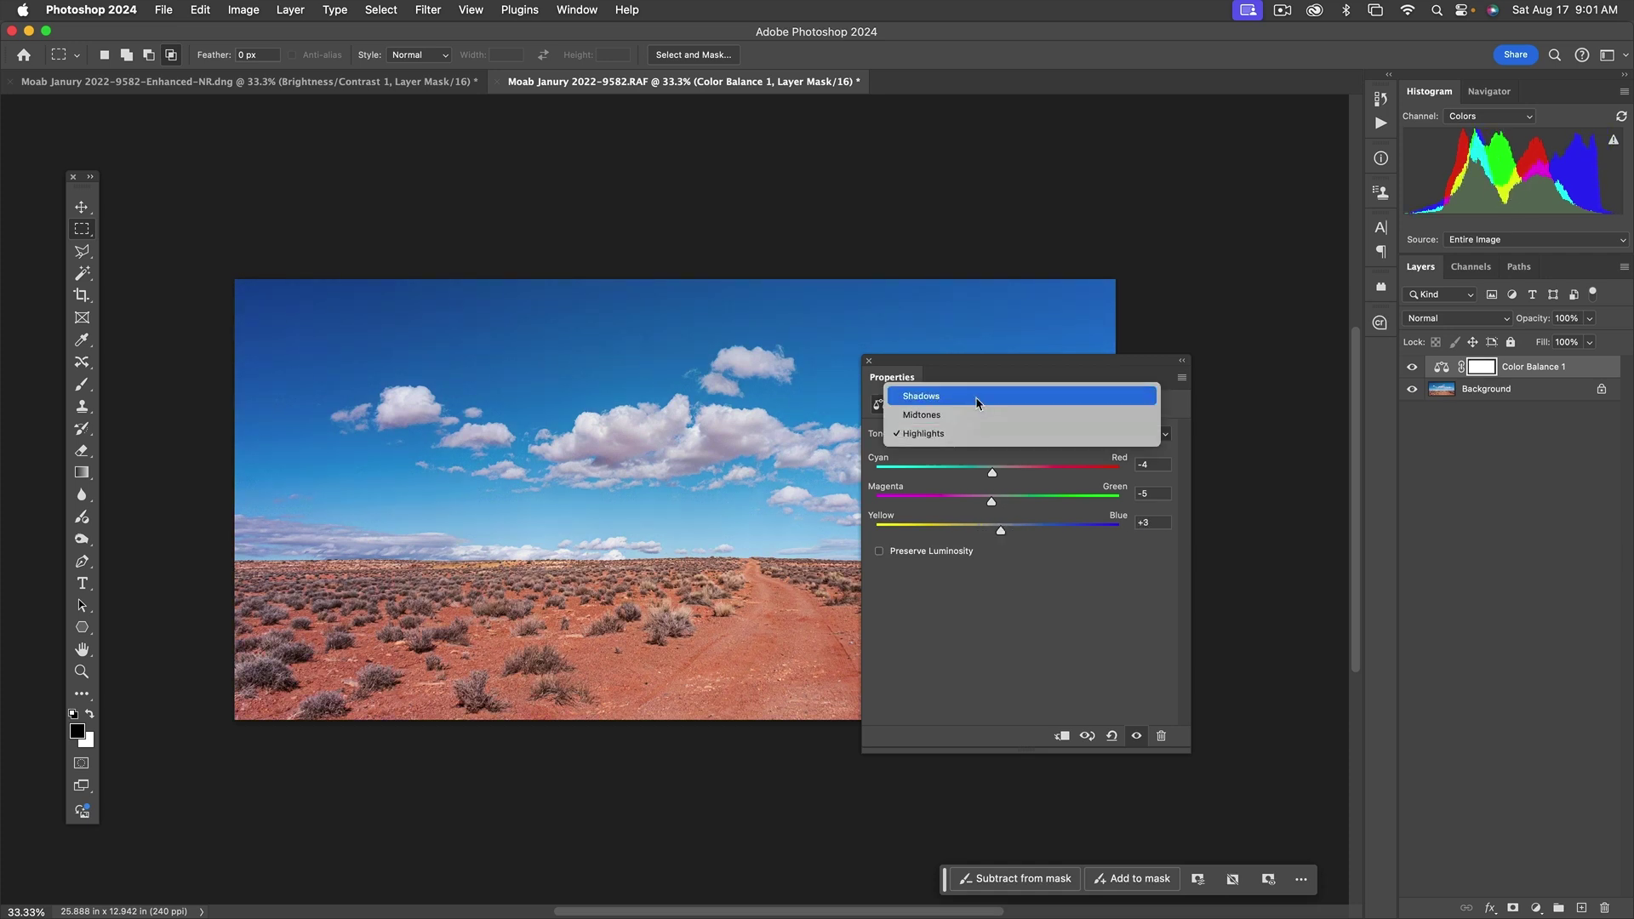
{"action": "left_click", "coordinate": [978, 399]}
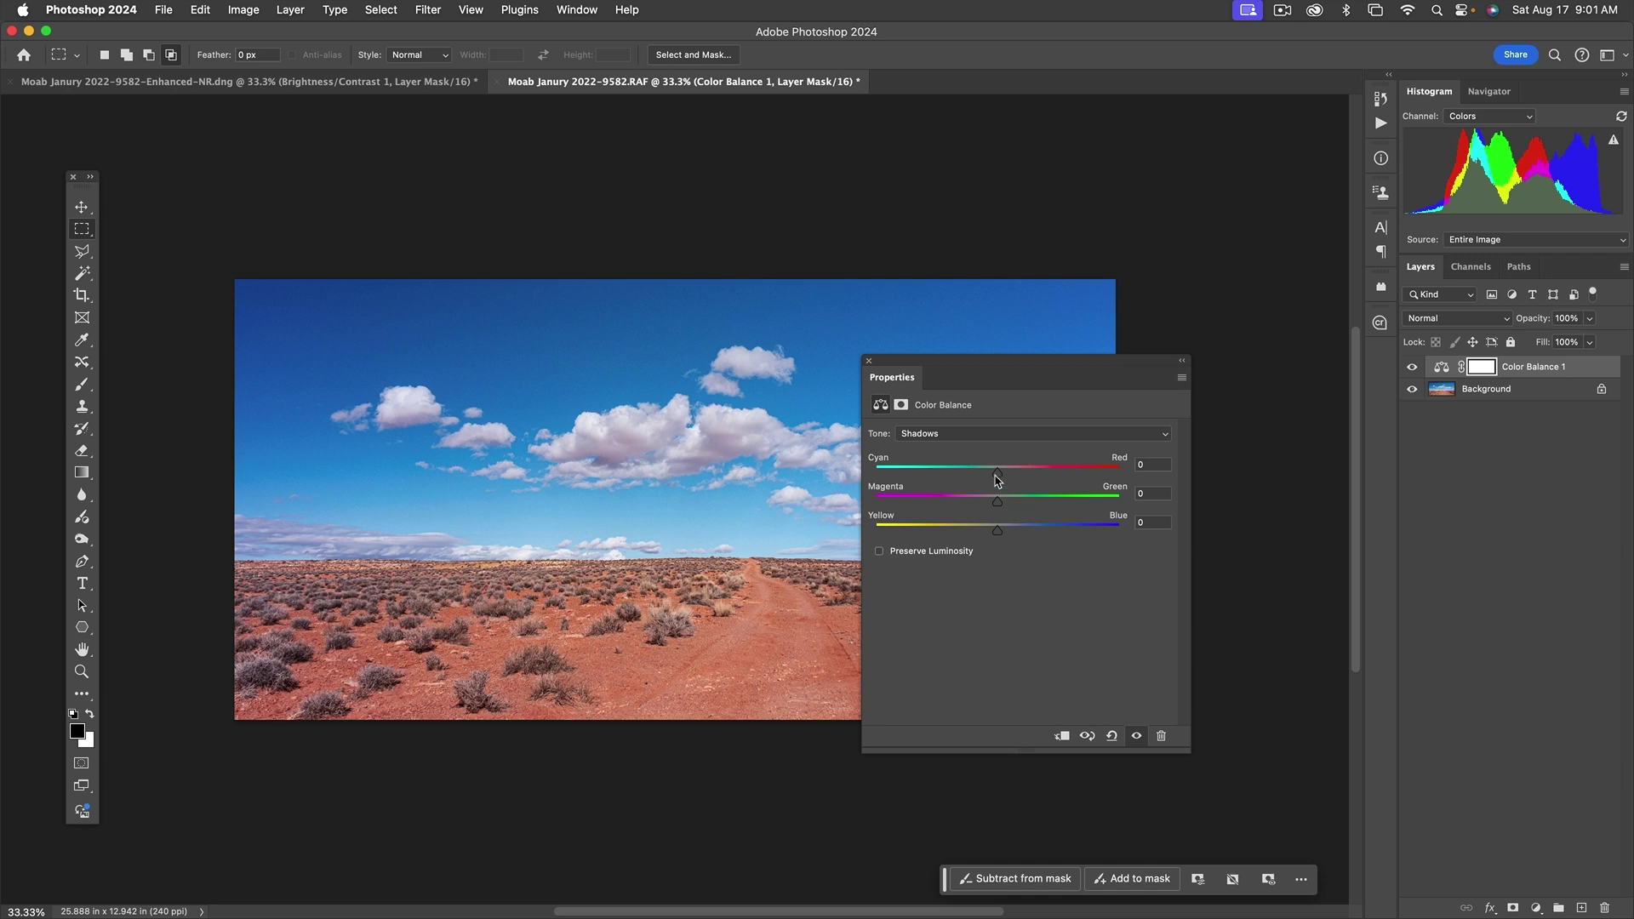
{"action": "mouse_move", "coordinate": [1000, 477]}
{"action": "left_mouse_down"}
{"action": "mouse_move", "coordinate": [986, 476]}
{"action": "mouse_move", "coordinate": [1018, 476]}
{"action": "mouse_move", "coordinate": [981, 477]}
{"action": "mouse_move", "coordinate": [1011, 477]}
{"action": "mouse_move", "coordinate": [989, 477]}
{"action": "mouse_move", "coordinate": [1003, 478]}
{"action": "mouse_move", "coordinate": [983, 502]}
{"action": "left_mouse_up"}
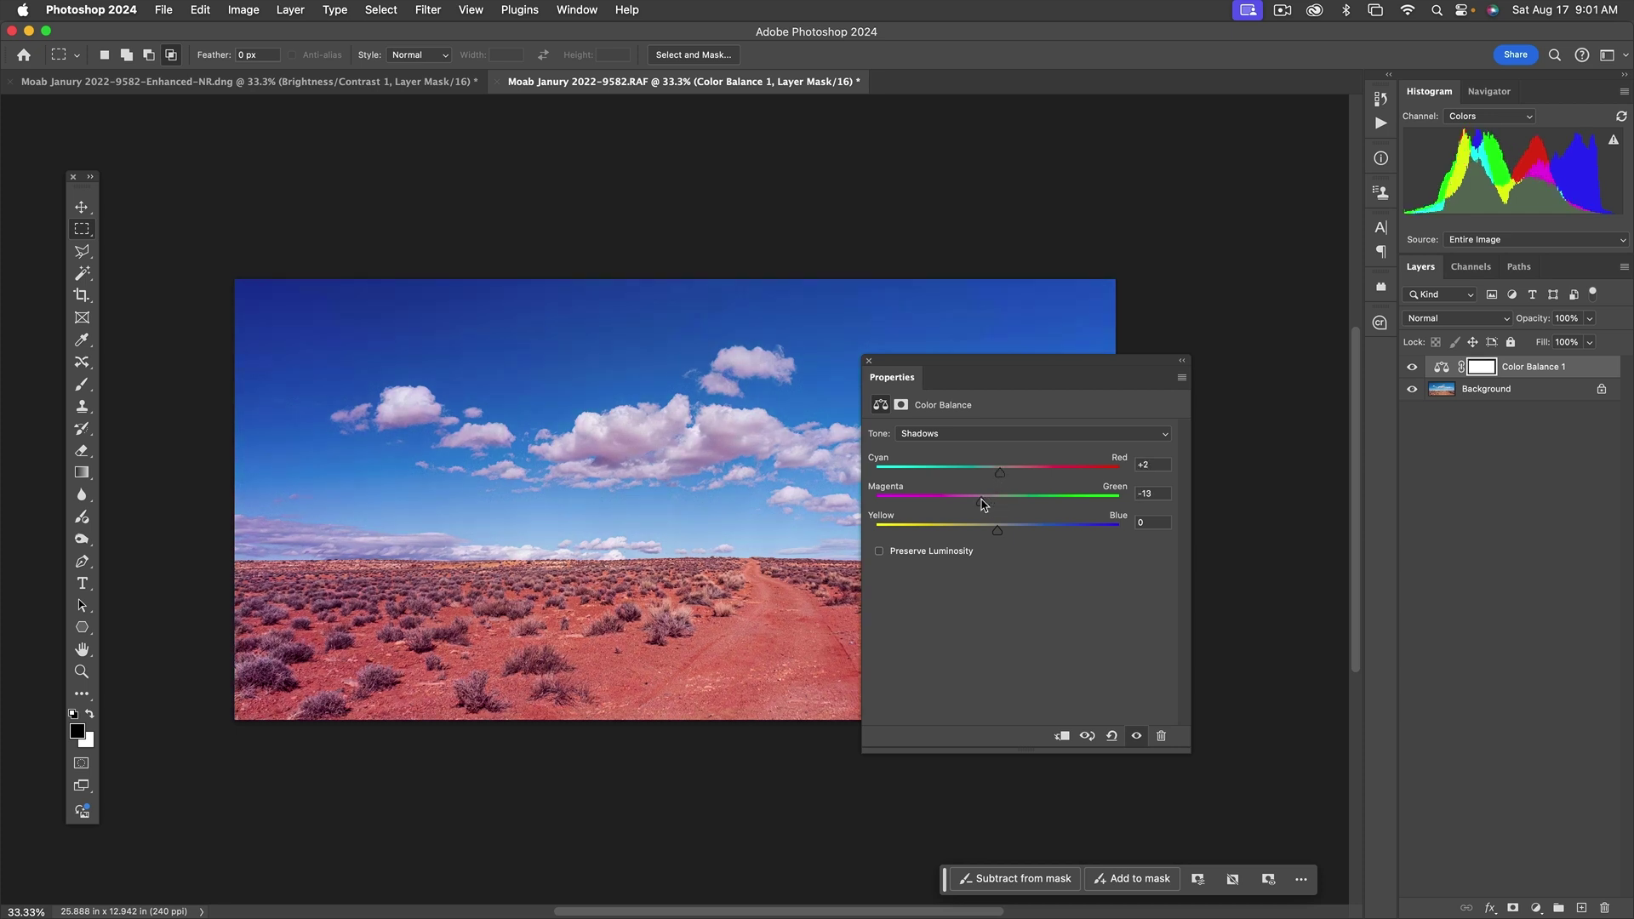
{"action": "mouse_move", "coordinate": [983, 504]}
{"action": "left_mouse_down"}
{"action": "mouse_move", "coordinate": [1003, 503]}
{"action": "mouse_move", "coordinate": [983, 504]}
{"action": "mouse_move", "coordinate": [1003, 503]}
{"action": "mouse_move", "coordinate": [983, 534]}
{"action": "mouse_move", "coordinate": [1017, 534]}
{"action": "mouse_move", "coordinate": [970, 534]}
{"action": "mouse_move", "coordinate": [1038, 534]}
{"action": "mouse_move", "coordinate": [991, 532]}
{"action": "left_mouse_up"}
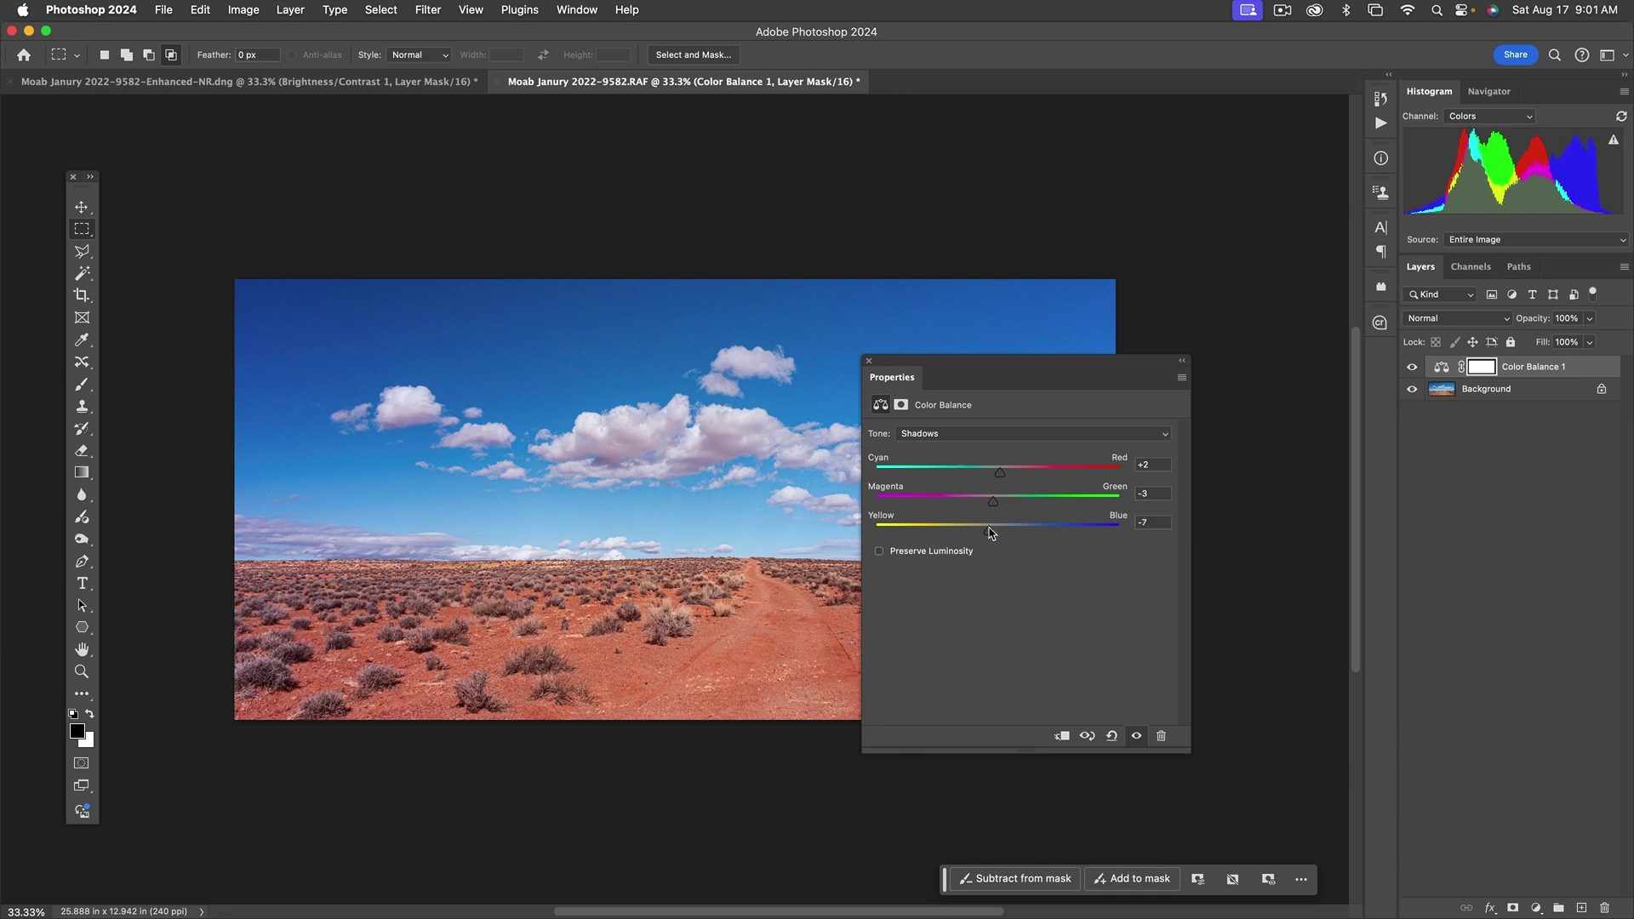
{"action": "left_click", "coordinate": [869, 362]}
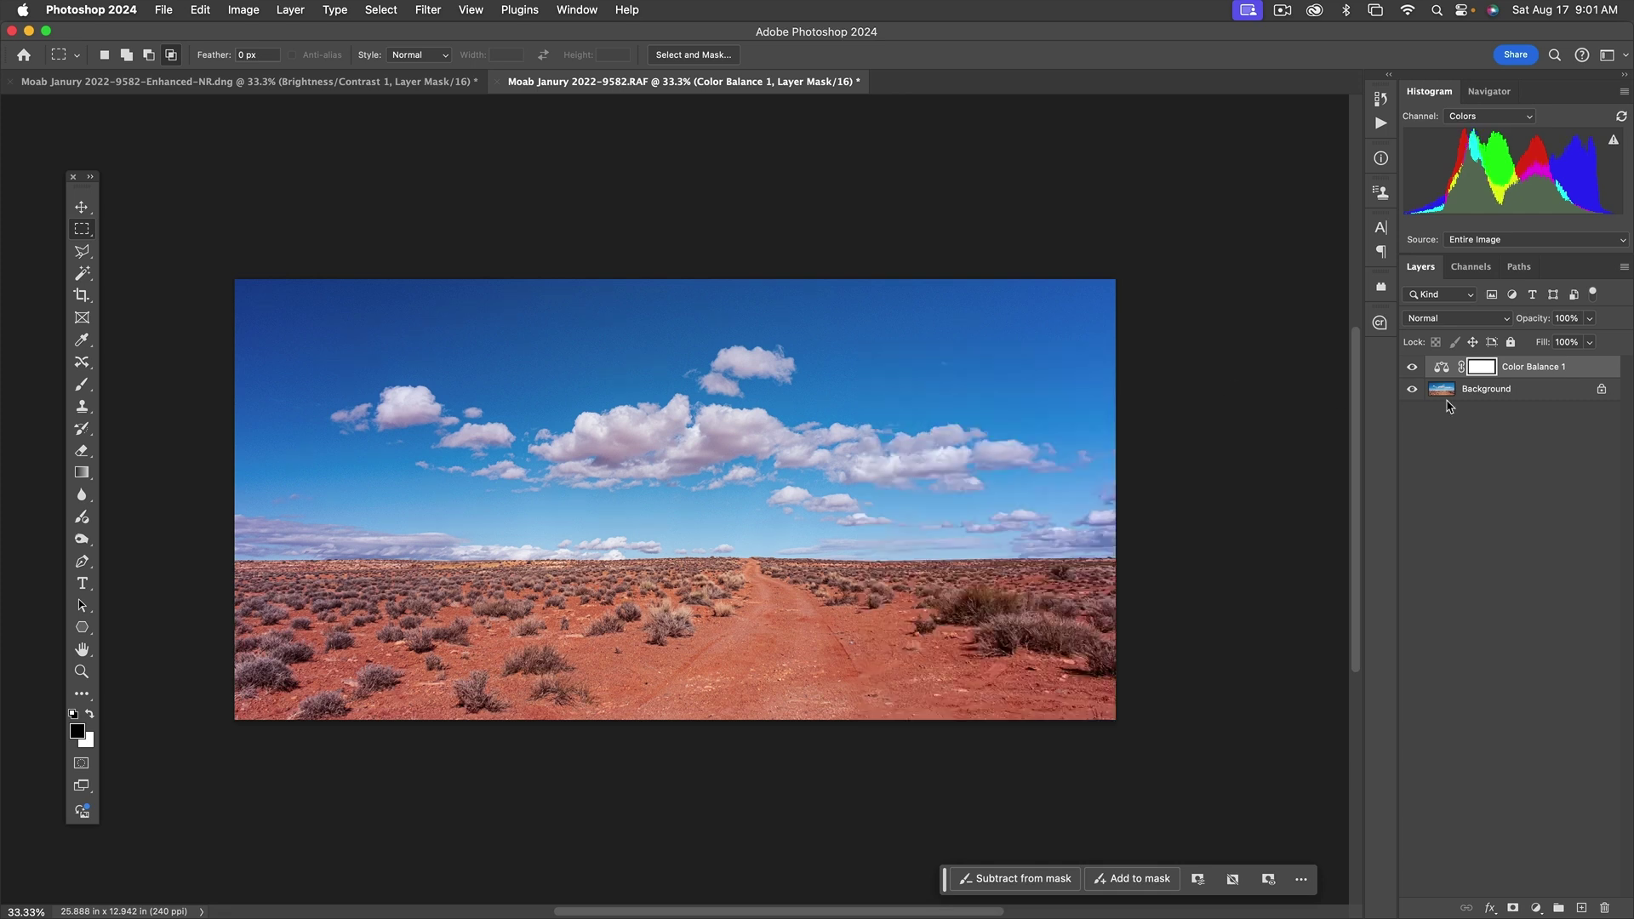
Step: Compare the photo with and without the Color Balance layer by toggling its visibility
{"action": "left_click", "coordinate": [1412, 368]}
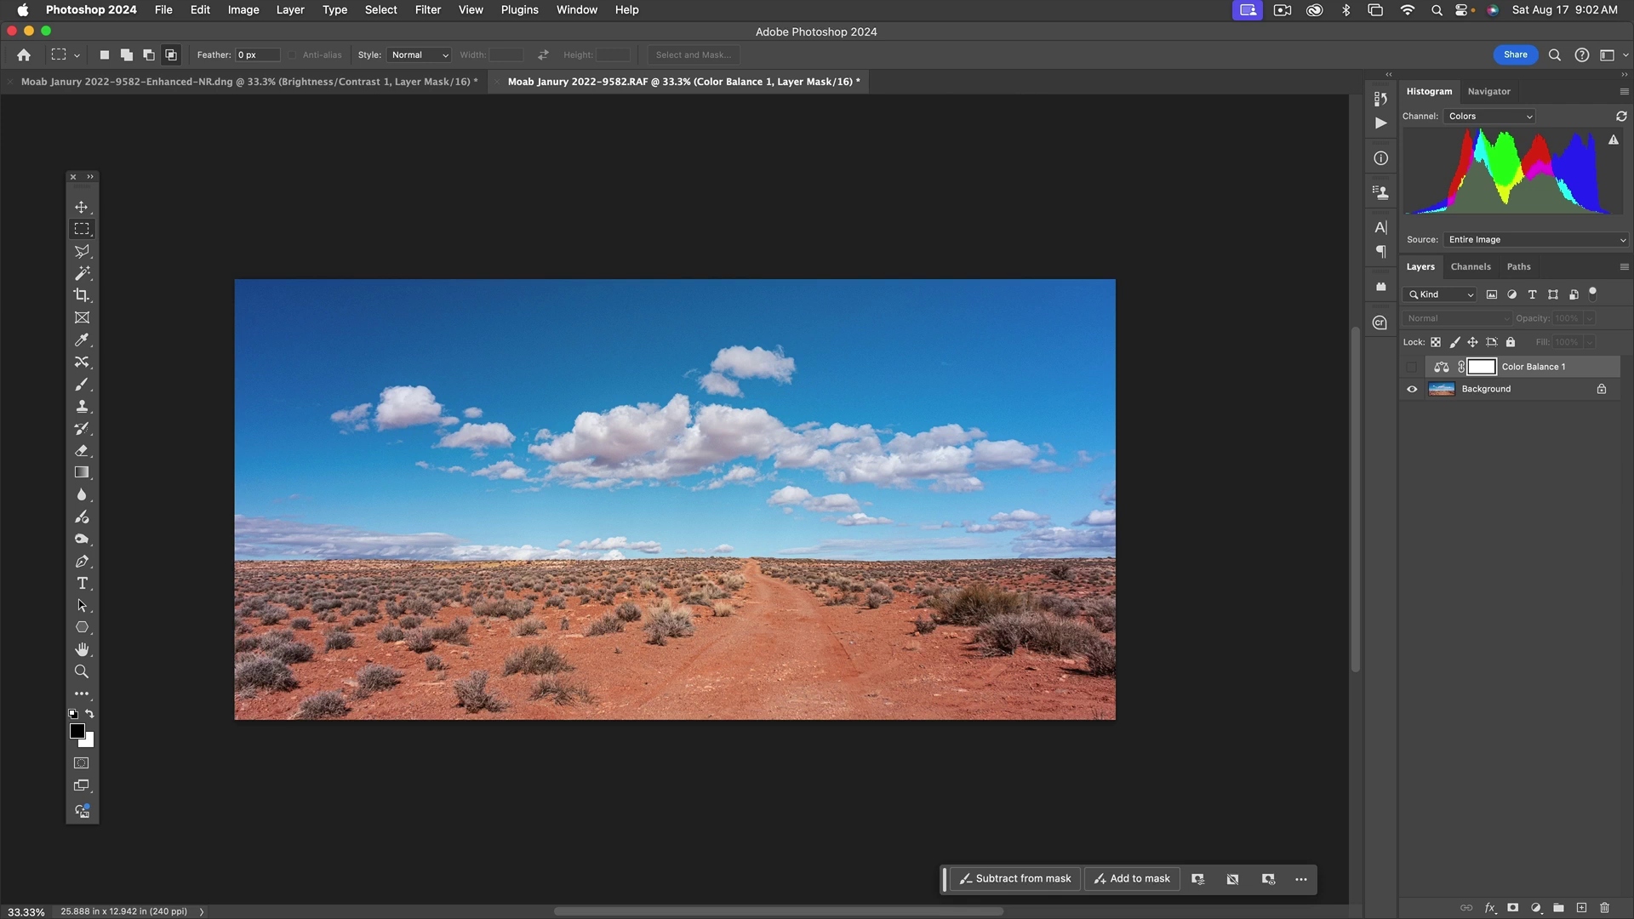
{"action": "left_click", "coordinate": [1412, 369]}
{"action": "left_click", "coordinate": [1412, 369]}
{"action": "left_click", "coordinate": [1412, 369]}
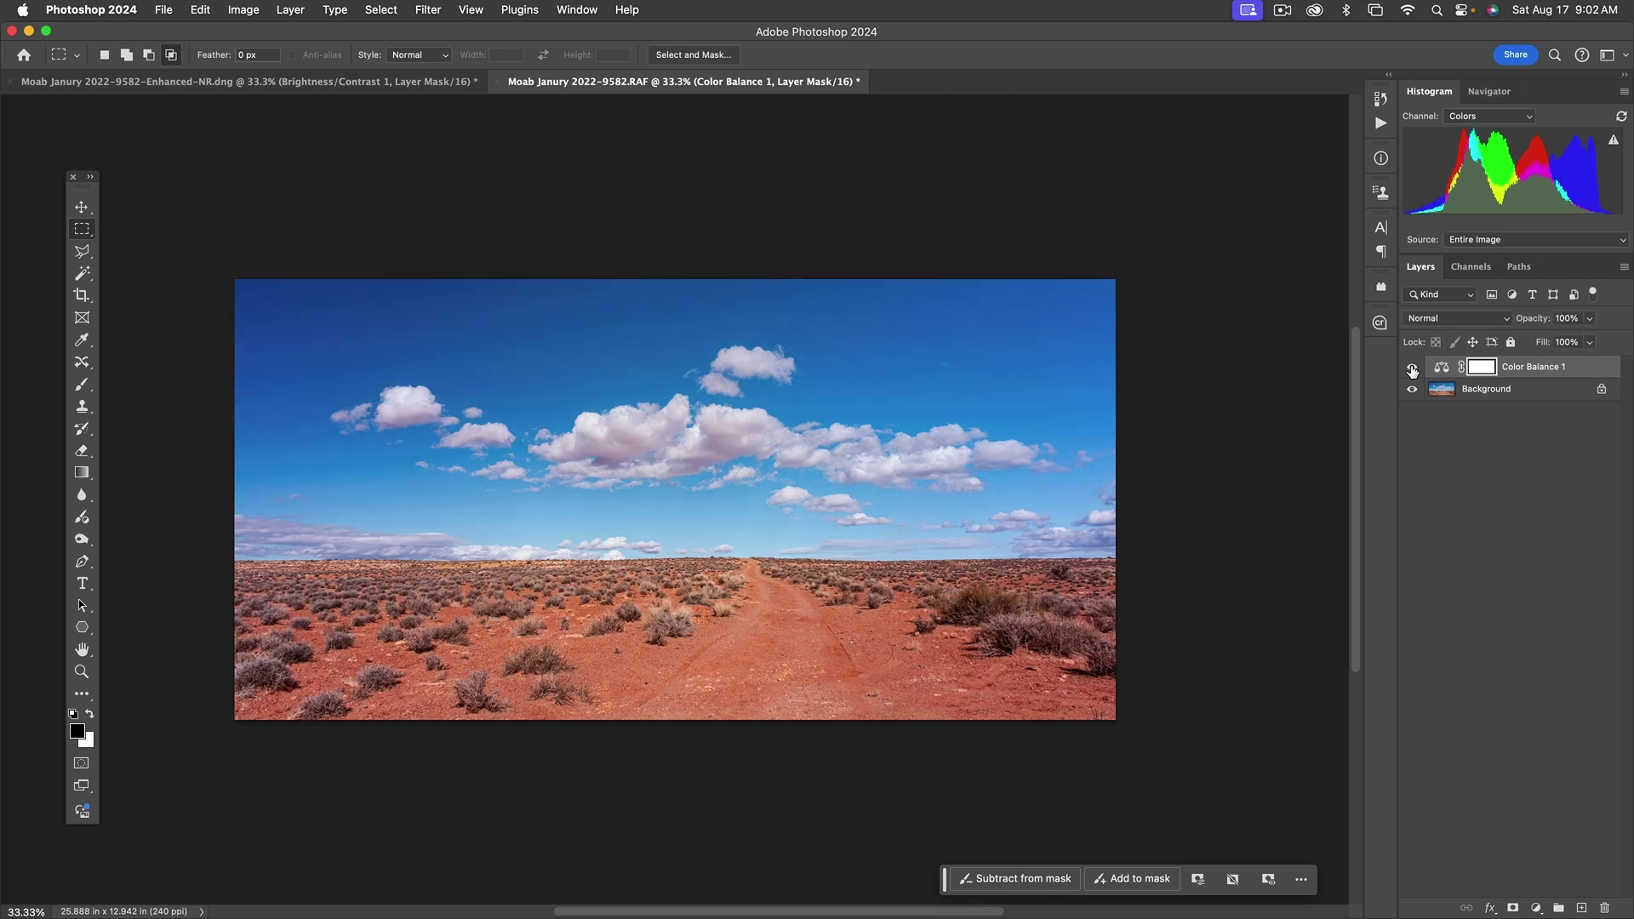
{"action": "left_click", "coordinate": [1412, 369]}
{"action": "left_click", "coordinate": [1412, 369]}
Step: Mask the ground out of the Color Balance layer with black, using an inverted Sky selection made on the Background, and deselect
{"action": "left_click", "coordinate": [1438, 396]}
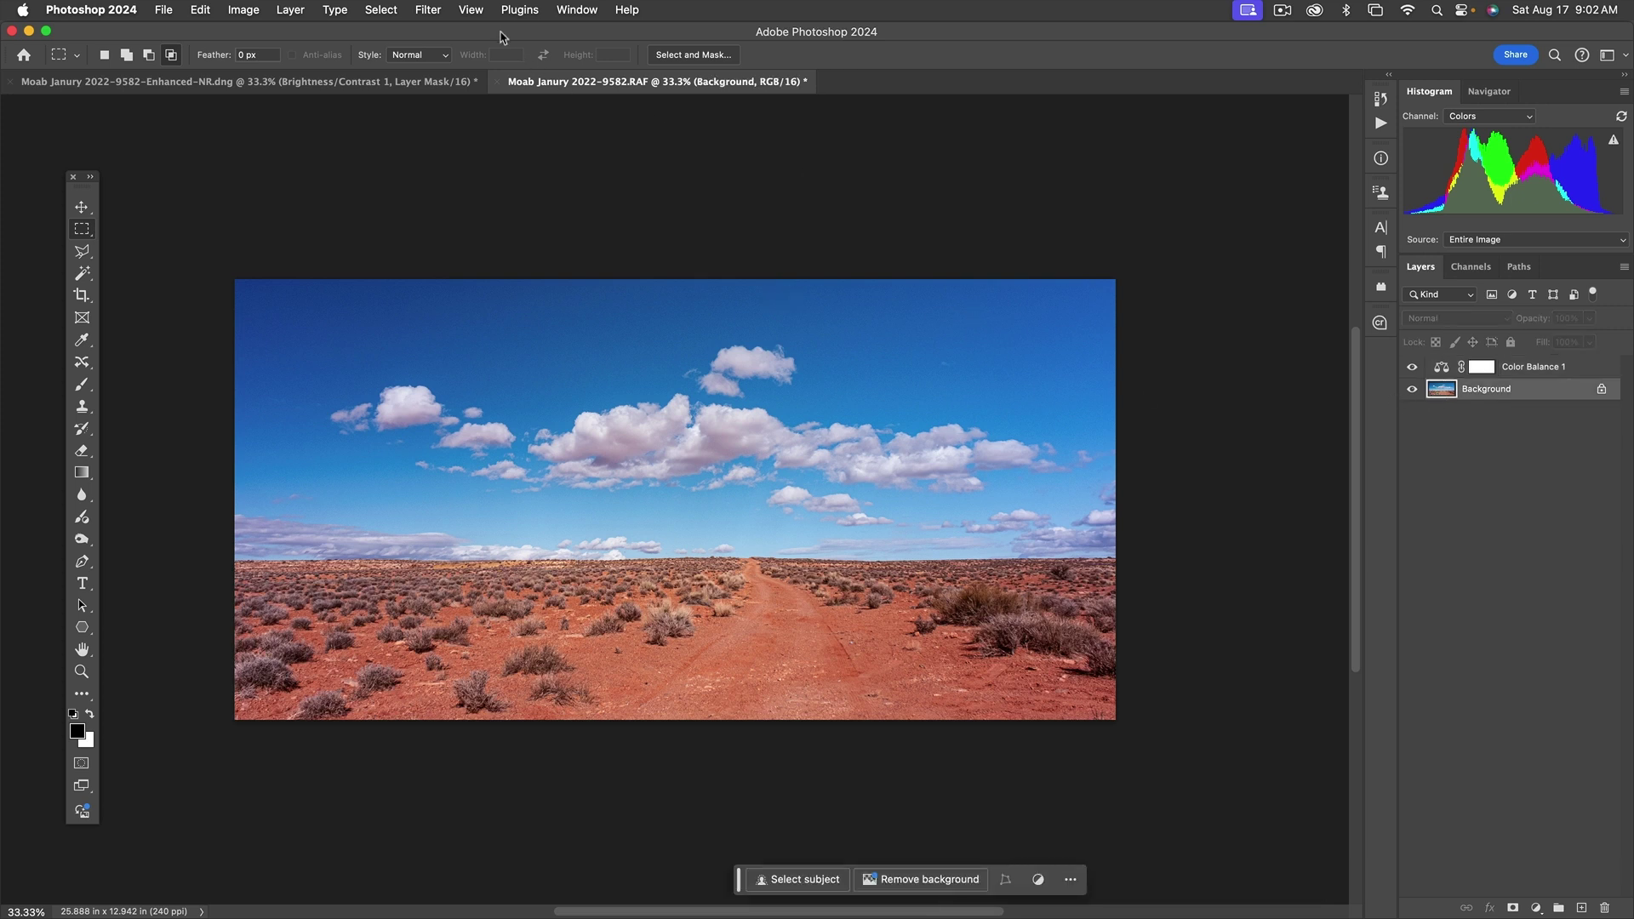
{"action": "left_click", "coordinate": [382, 11]}
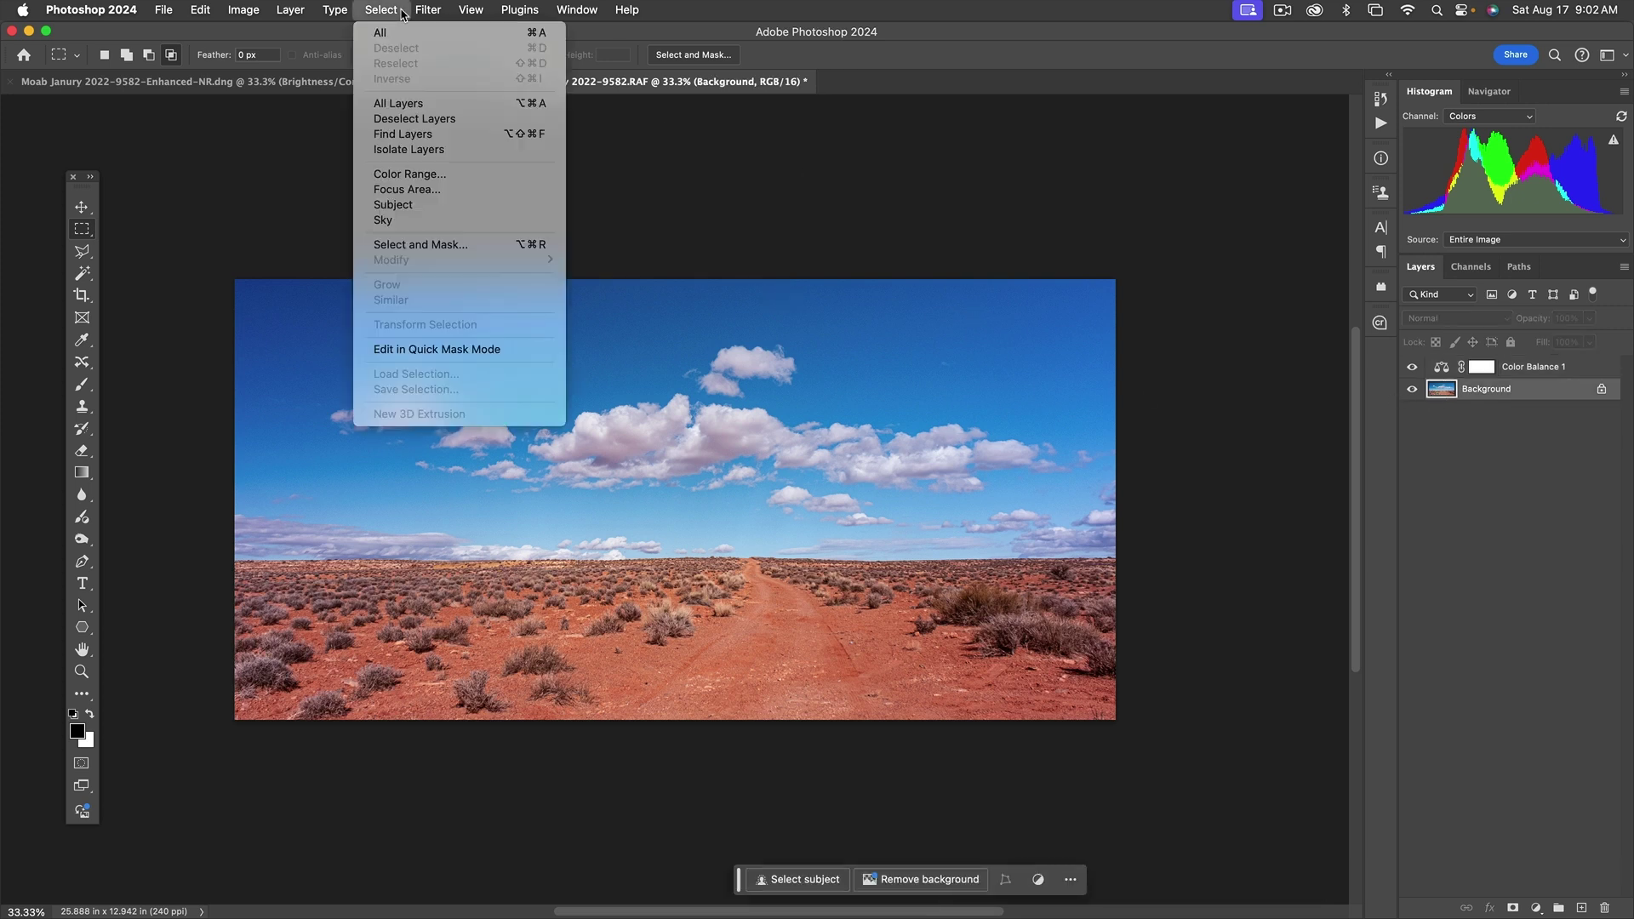
{"action": "left_click", "coordinate": [401, 220]}
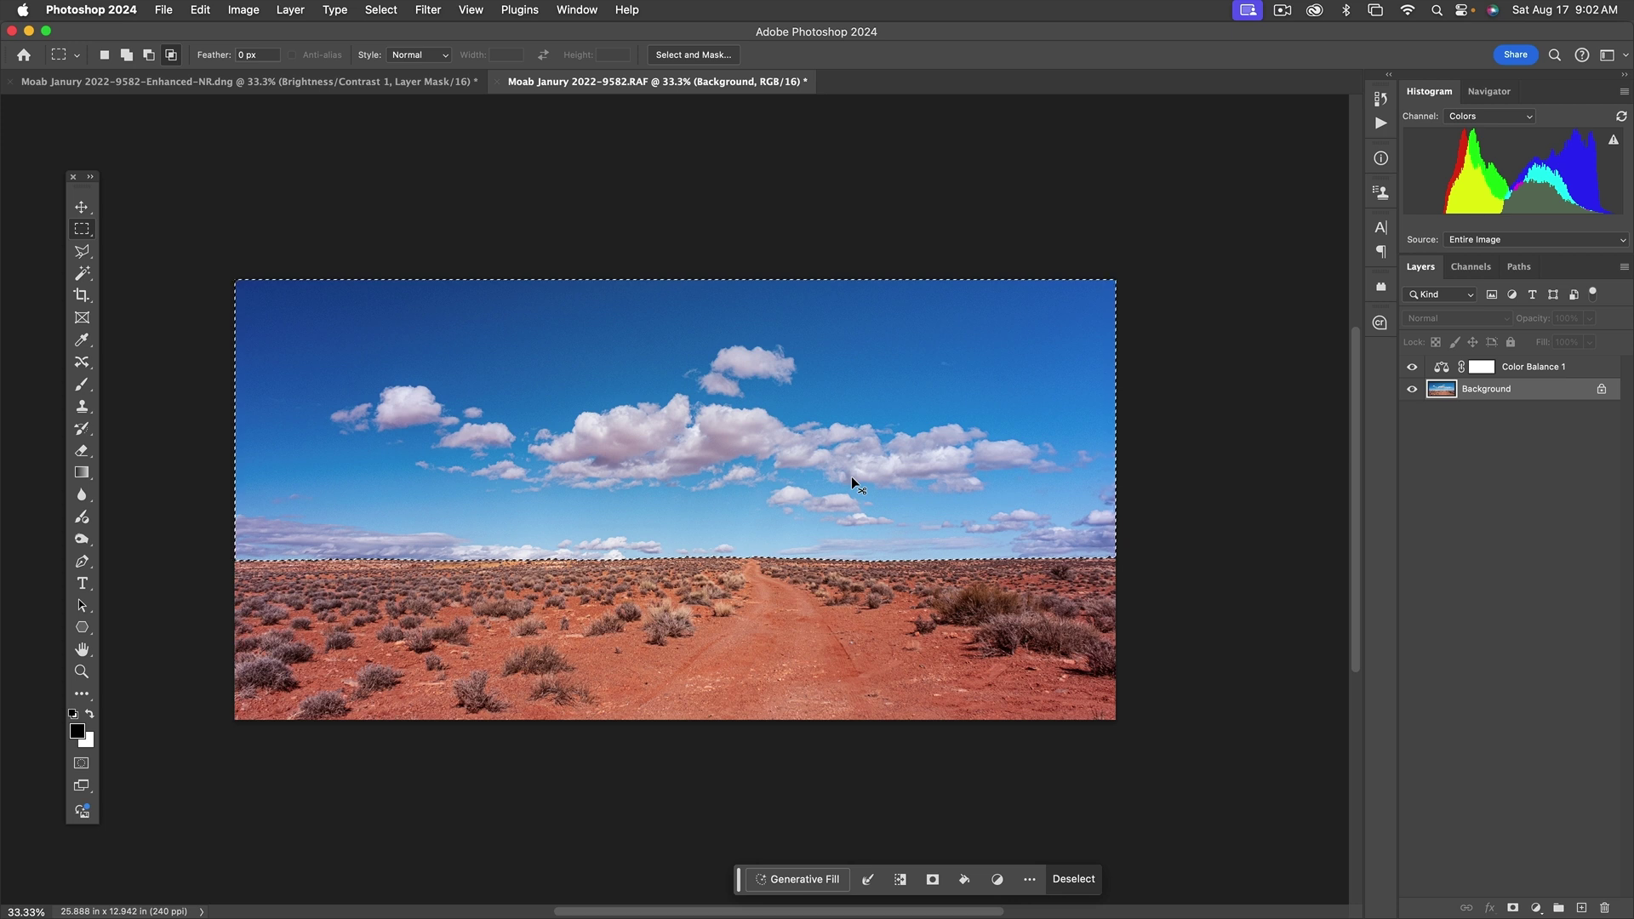
{"action": "key", "text": "super+shift+i"}
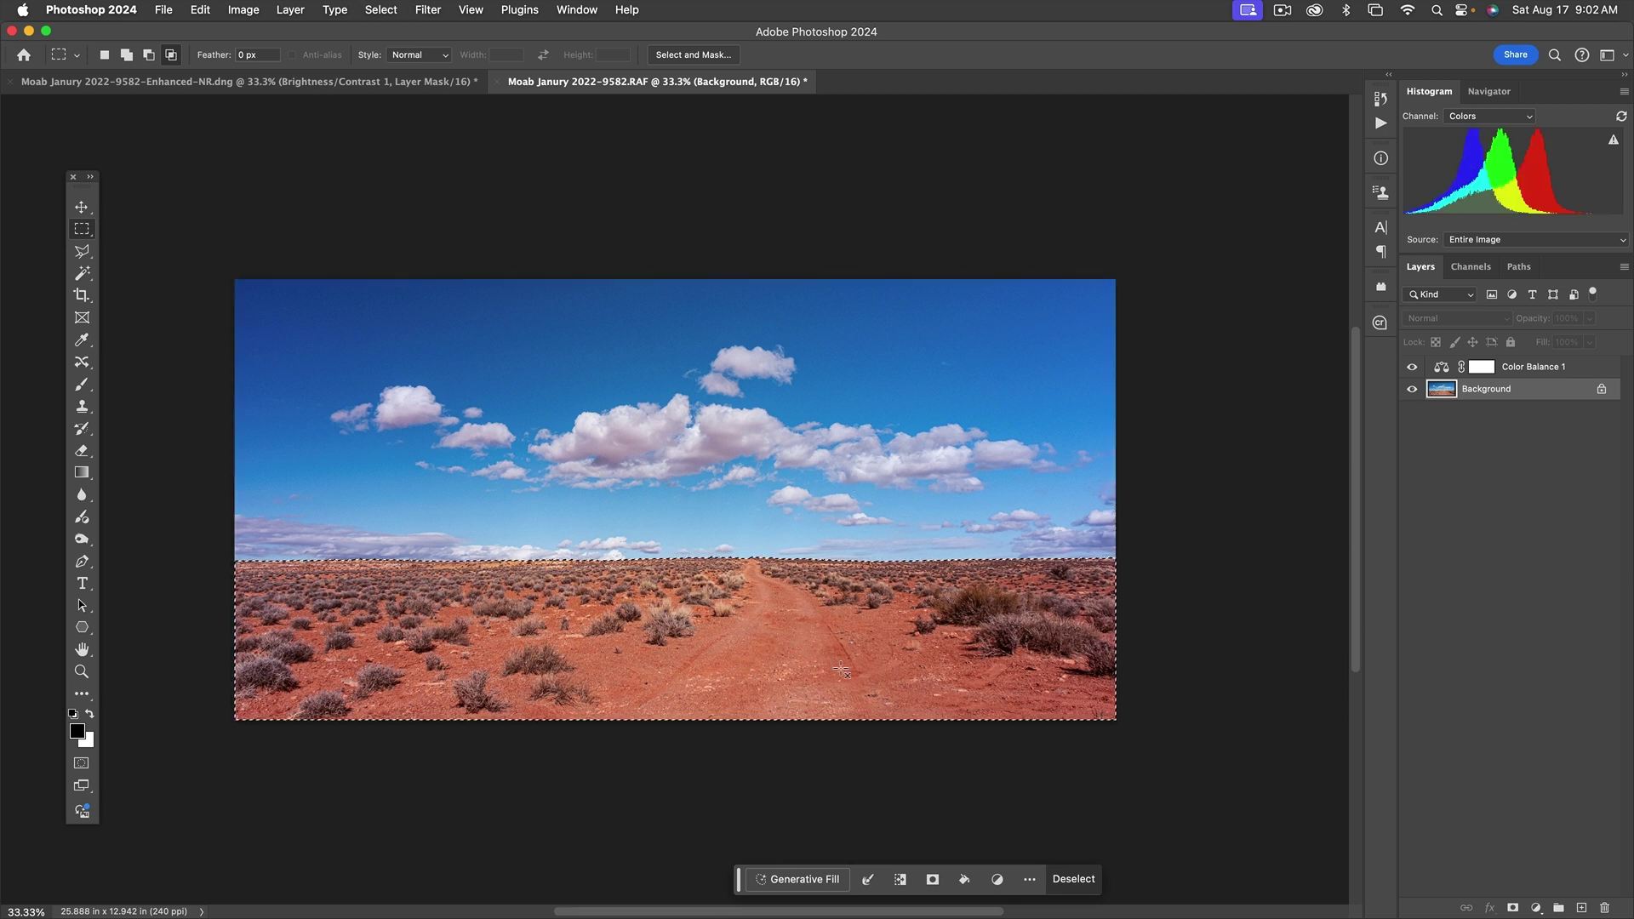
{"action": "left_click", "coordinate": [1464, 369]}
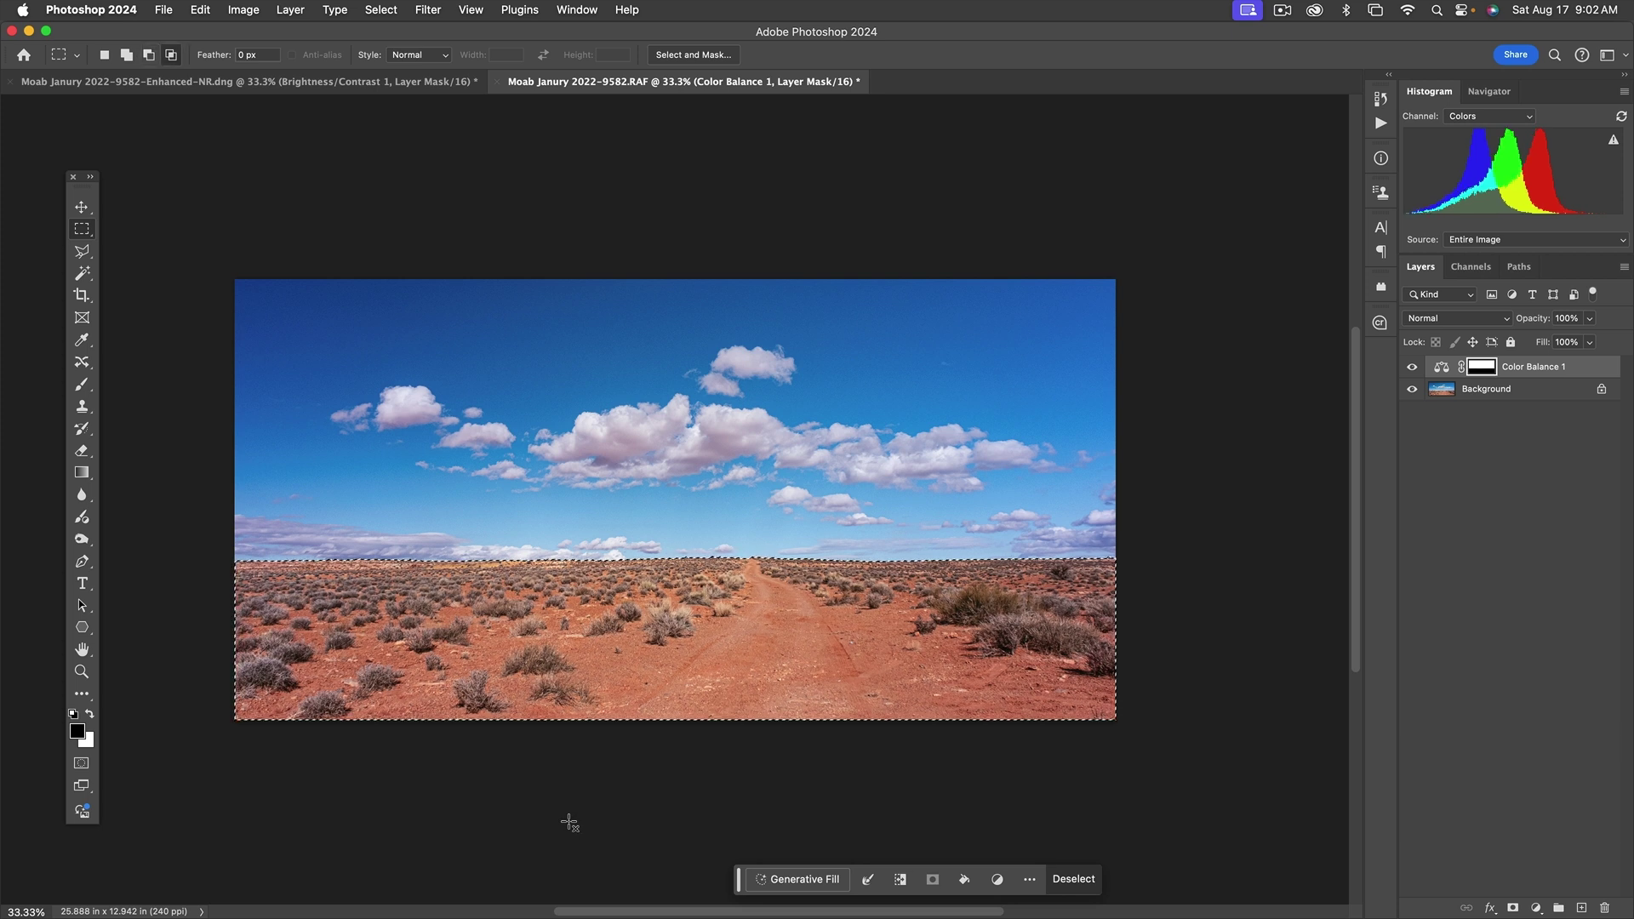
{"action": "key", "text": "super+d"}
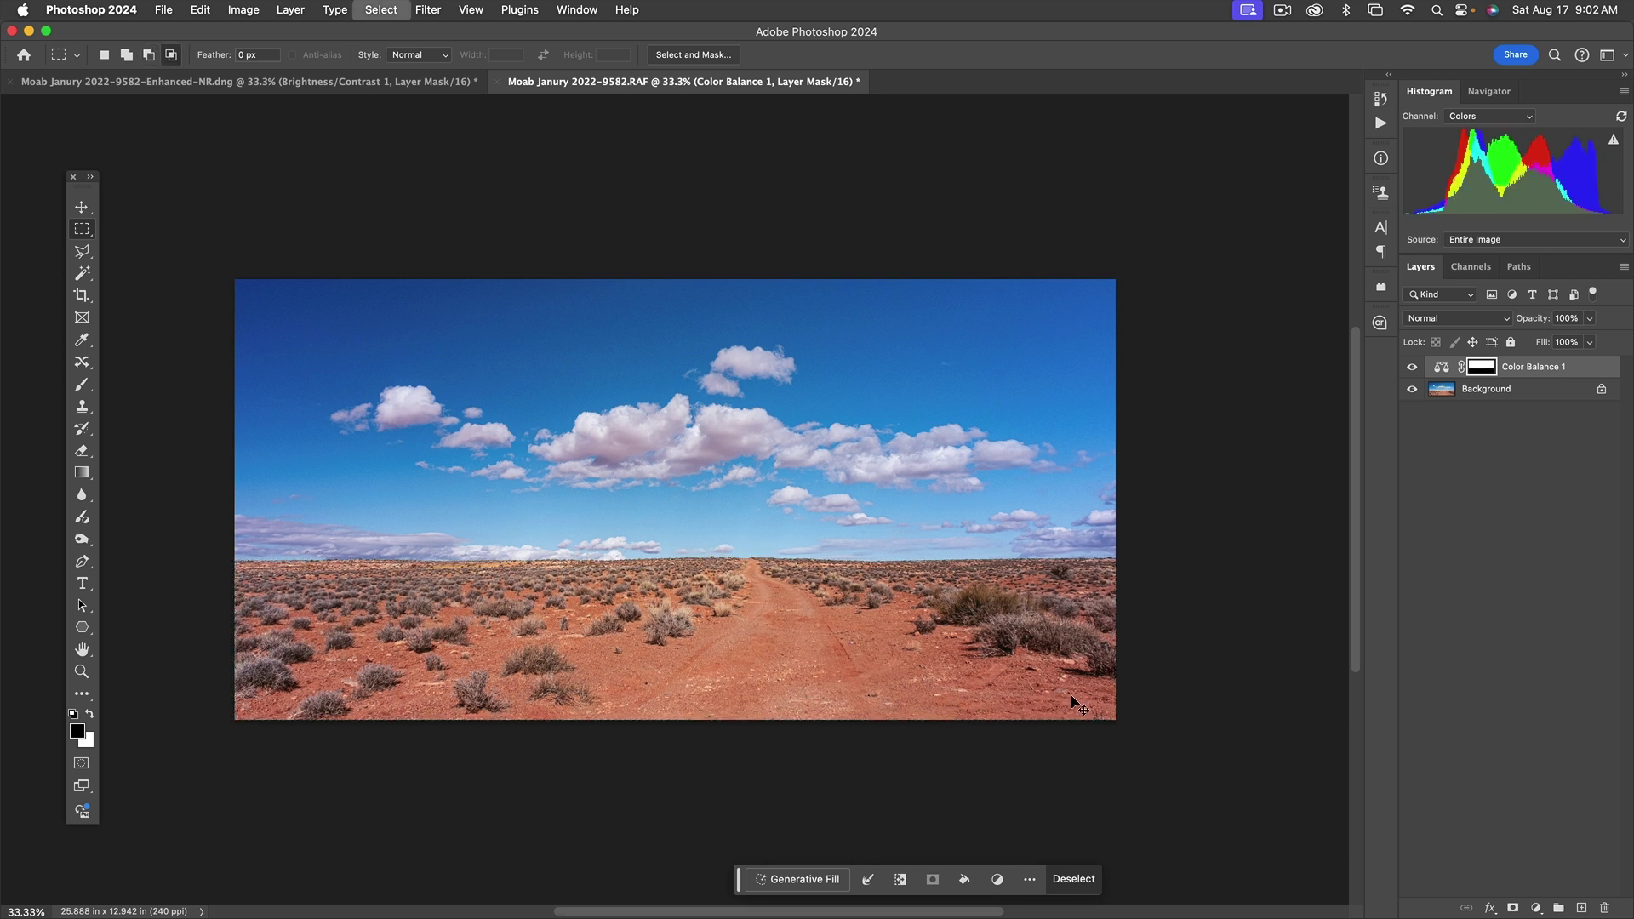
Step: Toggle the masked Color Balance layer's visibility to check its effect on the sky alone
{"action": "left_click", "coordinate": [1417, 371]}
{"action": "left_click", "coordinate": [1417, 371]}
{"action": "left_click", "coordinate": [1417, 371]}
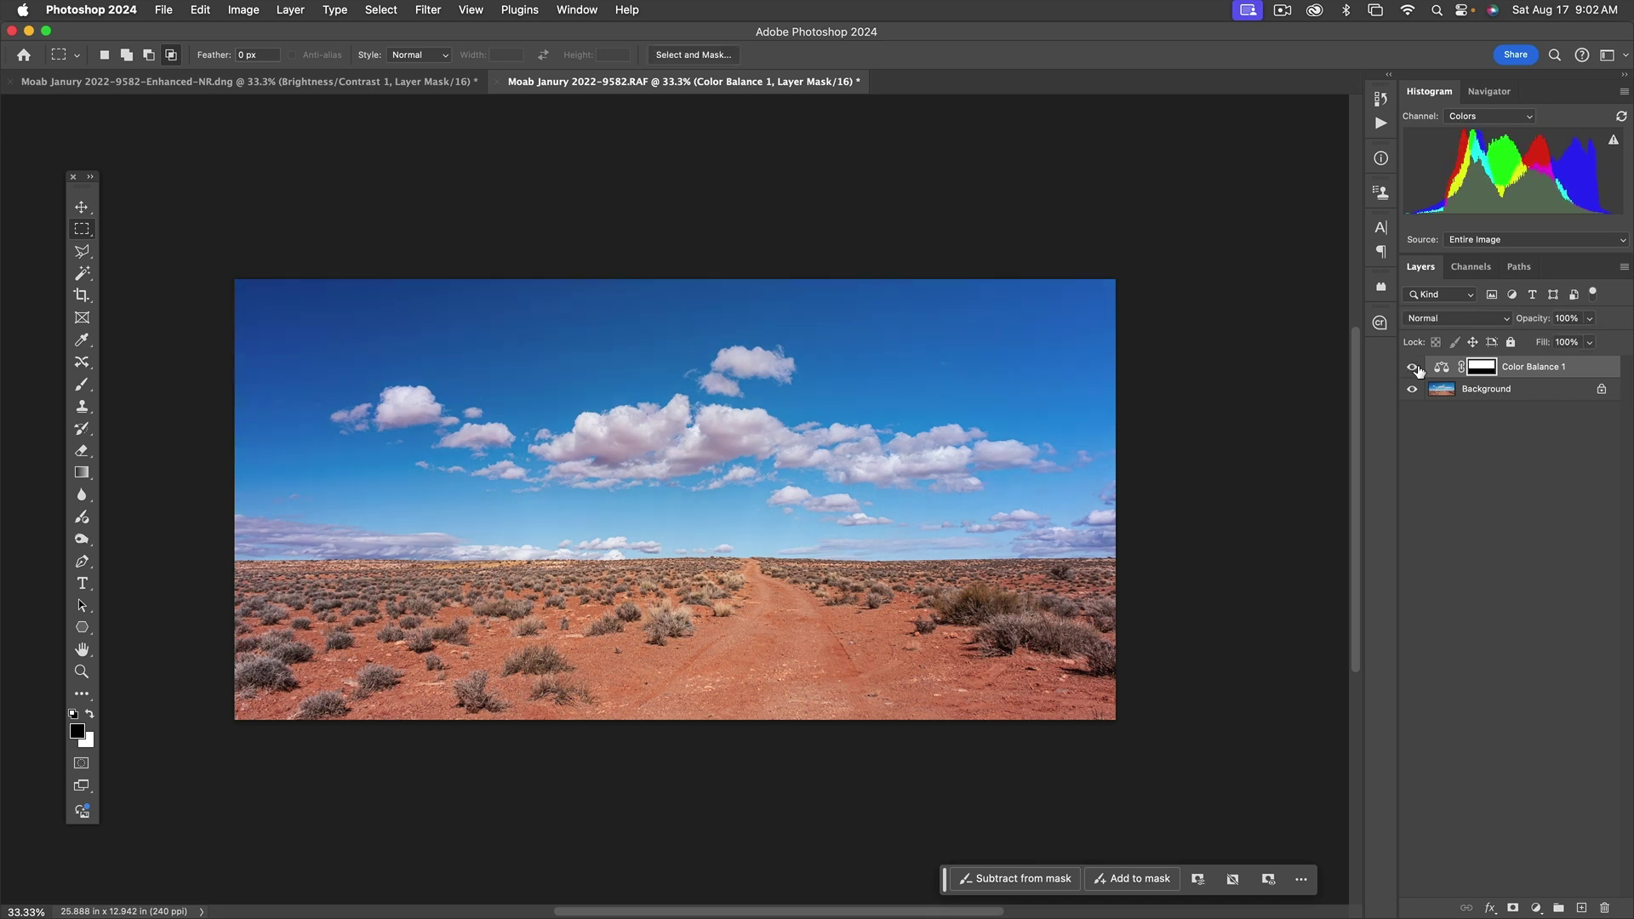
{"action": "left_click", "coordinate": [1417, 371]}
{"action": "left_click", "coordinate": [1417, 371]}
Step: Add a second Color Balance adjustment layer and give it an inverted copy of the first layer's mask so it affects only the ground
{"action": "left_click", "coordinate": [1536, 910]}
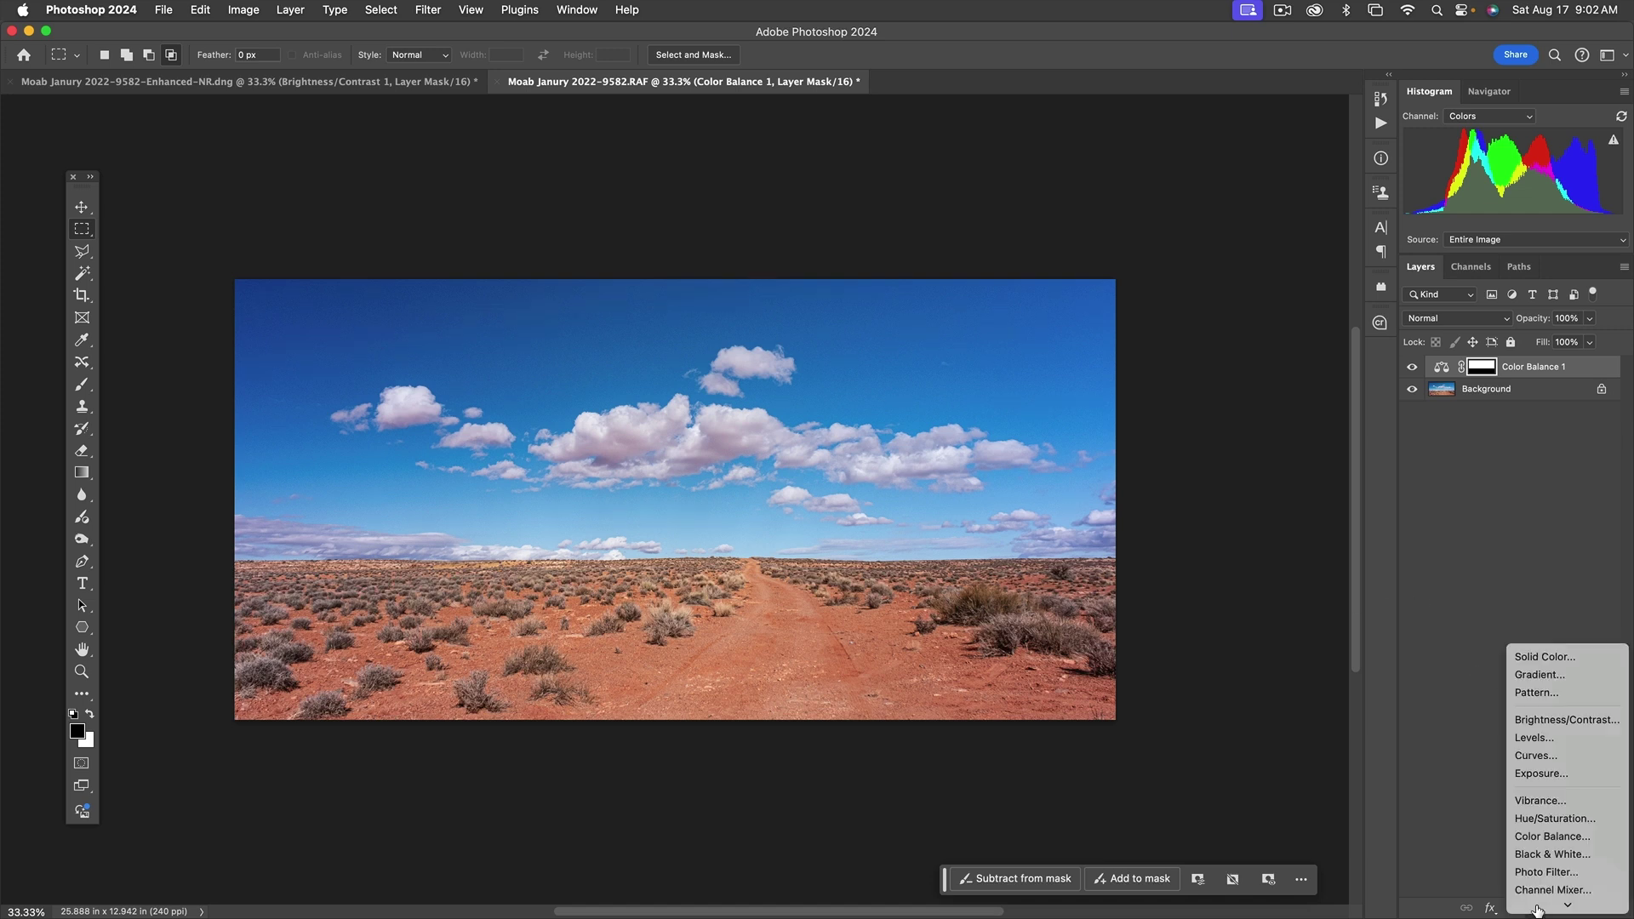
{"action": "left_click", "coordinate": [1544, 821]}
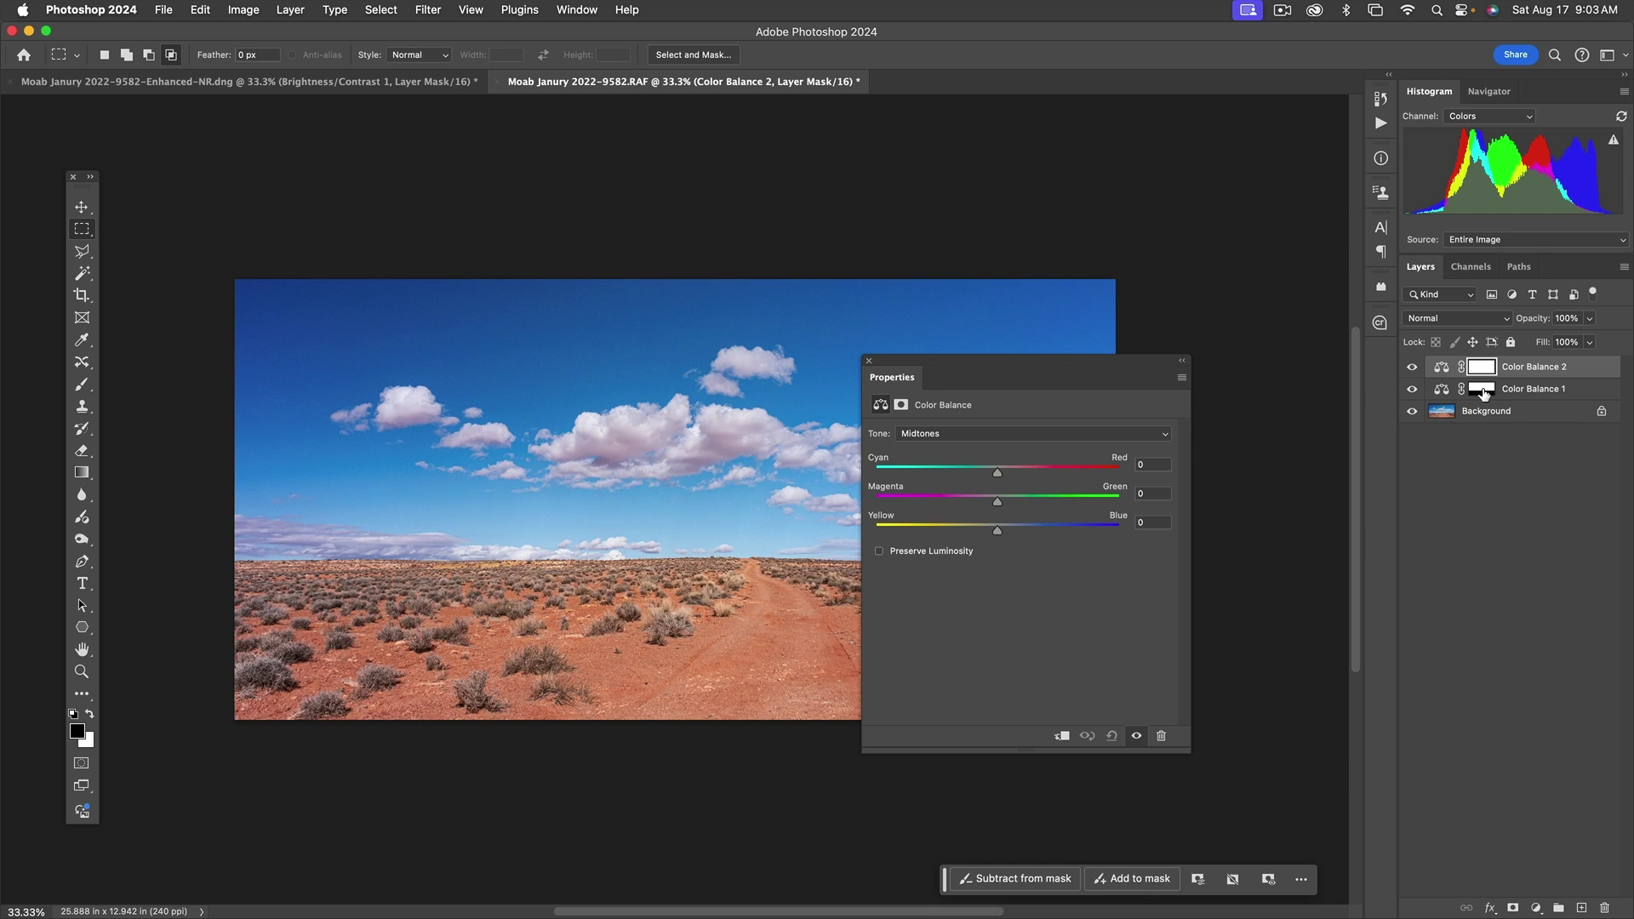
{"action": "left_click_drag", "start_coordinate": [1483, 393], "coordinate": [1481, 364]}
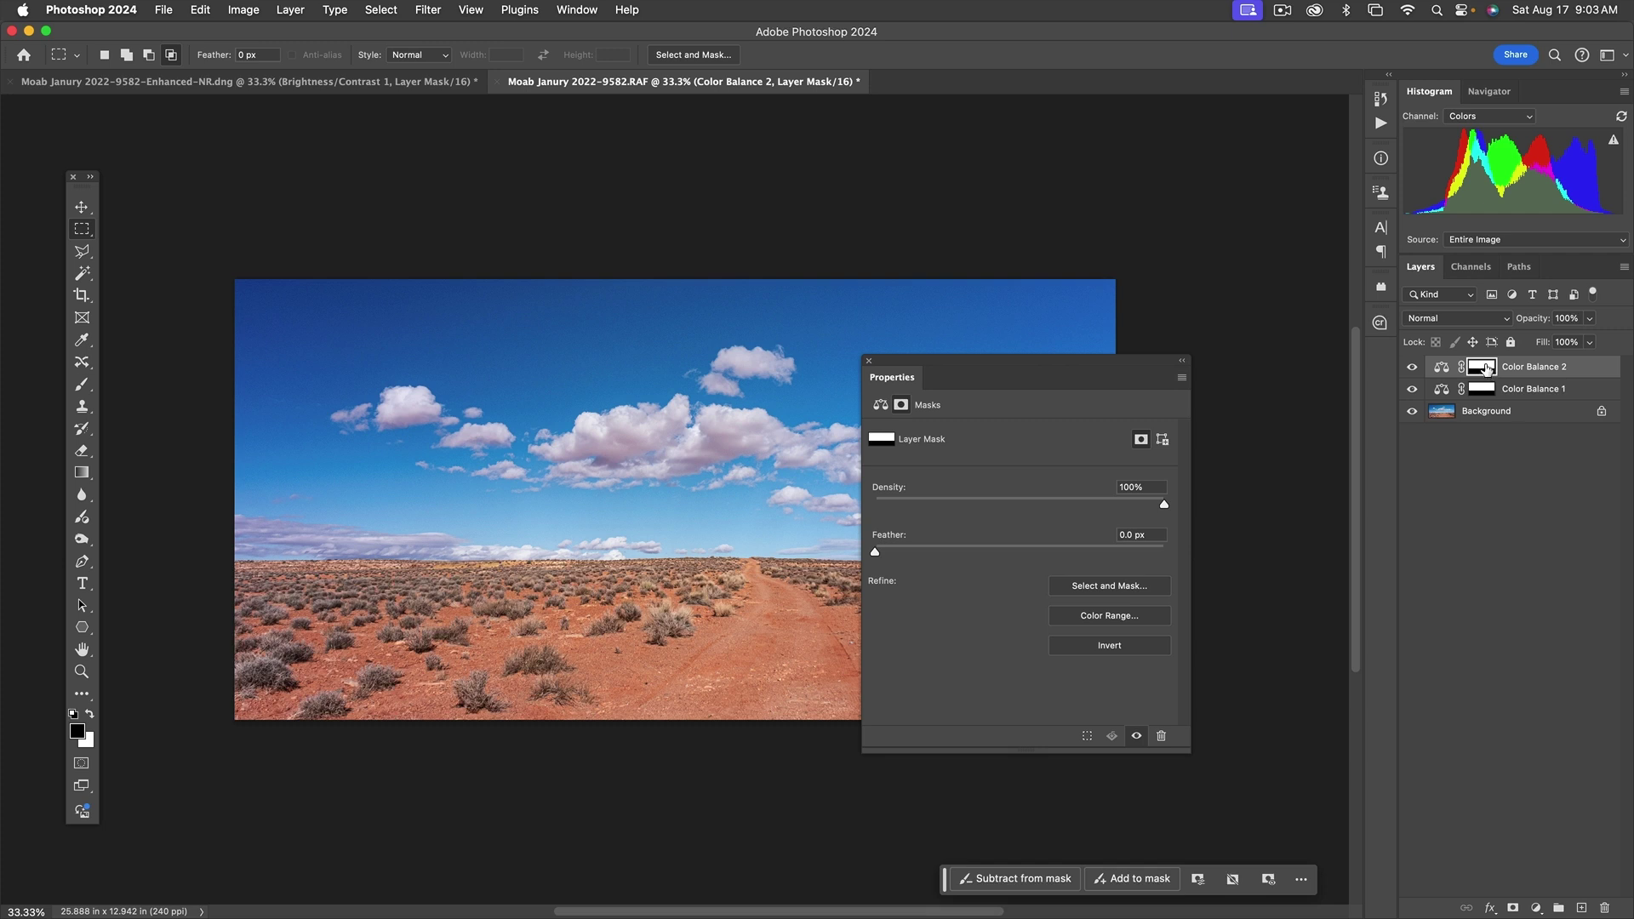
{"action": "left_click_drag", "start_coordinate": [1490, 371], "coordinate": [1488, 370]}
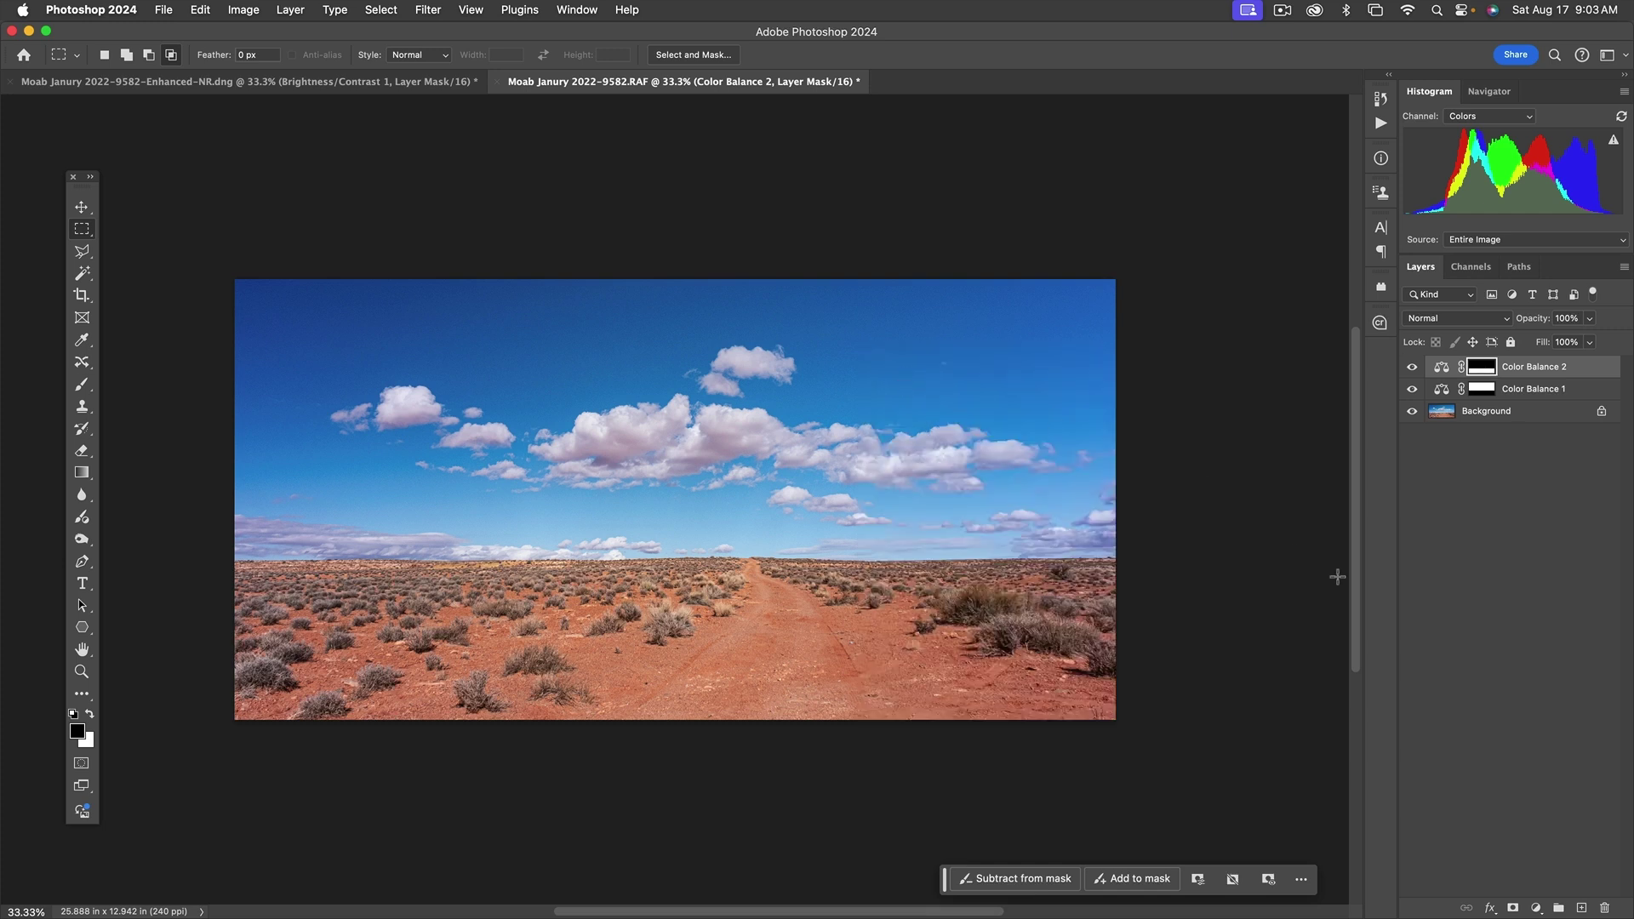
Step: Set the second Color Balance layer's midtones to Cyan/Red -6, Magenta/Green 0 and Yellow/Blue +4
{"action": "left_click", "coordinate": [1442, 370]}
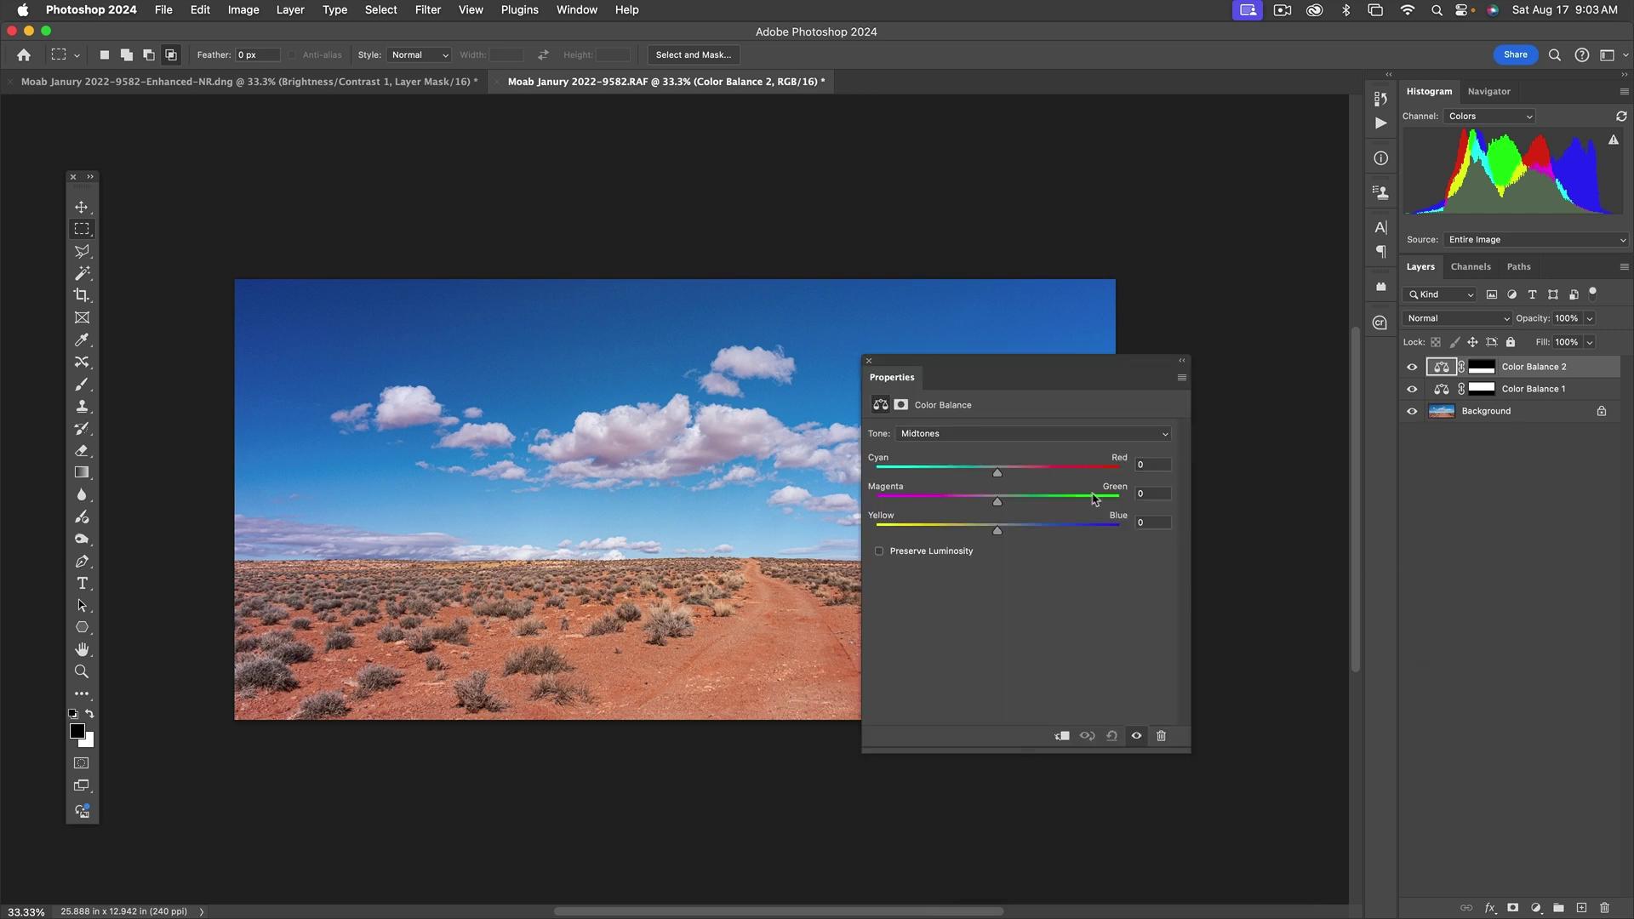
{"action": "mouse_move", "coordinate": [999, 503]}
{"action": "left_mouse_down"}
{"action": "mouse_move", "coordinate": [898, 504]}
{"action": "mouse_move", "coordinate": [1092, 505]}
{"action": "mouse_move", "coordinate": [875, 507]}
{"action": "mouse_move", "coordinate": [1077, 518]}
{"action": "mouse_move", "coordinate": [894, 511]}
{"action": "mouse_move", "coordinate": [999, 514]}
{"action": "left_mouse_up"}
{"action": "left_click_drag", "start_coordinate": [992, 365], "coordinate": [1104, 352]}
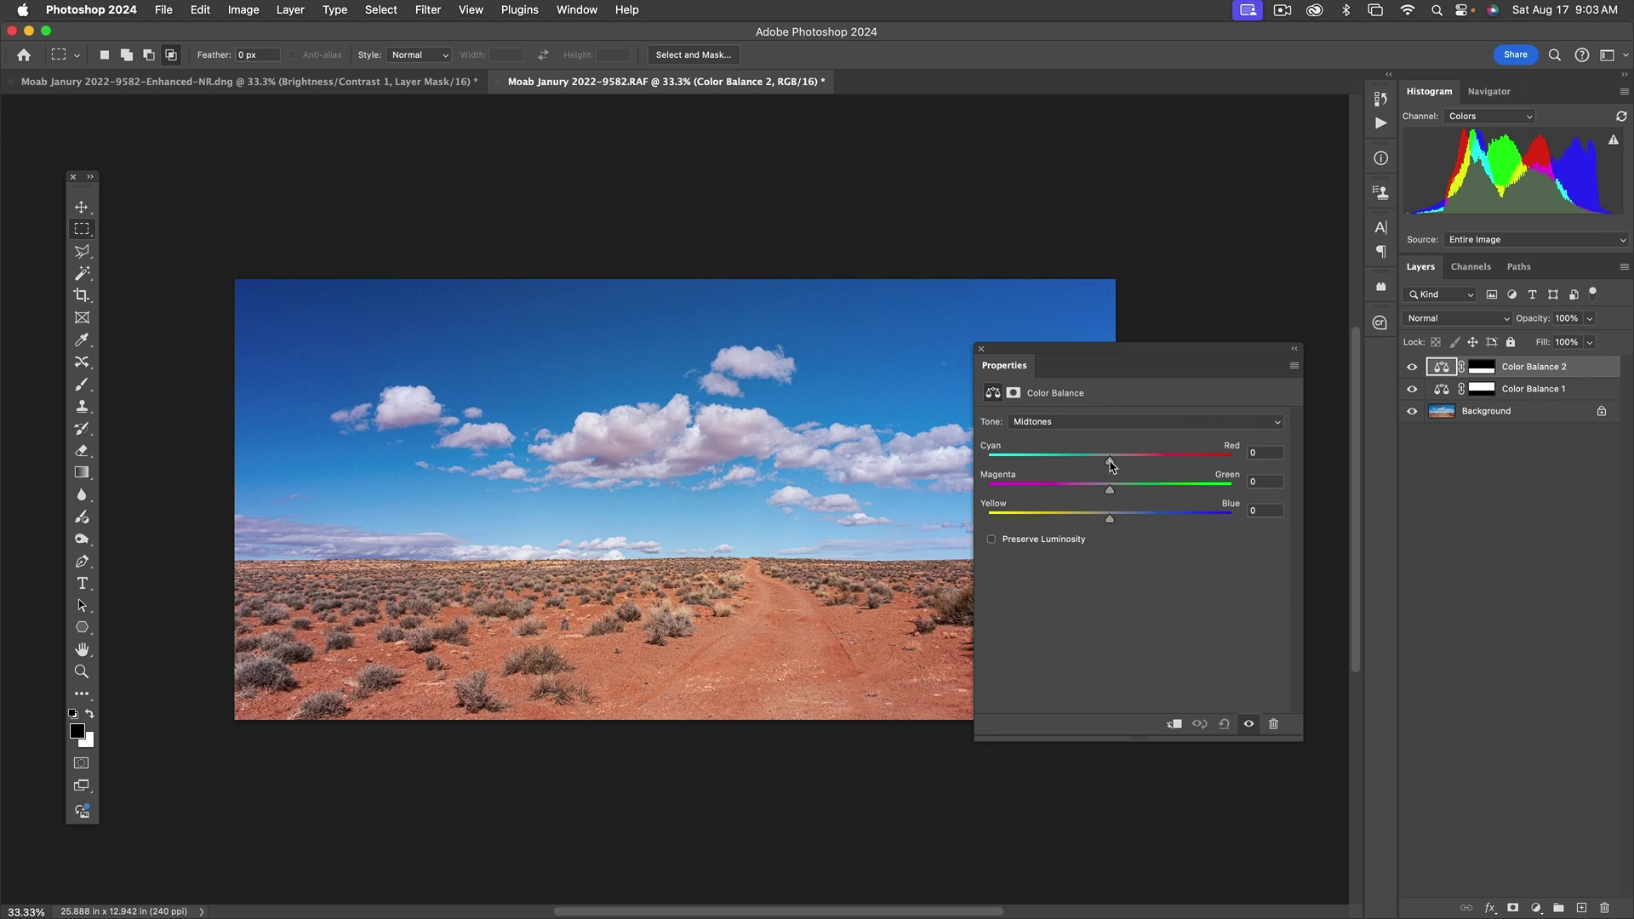
{"action": "left_click_drag", "start_coordinate": [1112, 465], "coordinate": [1126, 465]}
{"action": "left_click_drag", "start_coordinate": [1137, 465], "coordinate": [1104, 464]}
{"action": "mouse_move", "coordinate": [1110, 496]}
{"action": "left_mouse_down"}
{"action": "mouse_move", "coordinate": [1090, 491]}
{"action": "mouse_move", "coordinate": [1131, 492]}
{"action": "mouse_move", "coordinate": [1086, 490]}
{"action": "mouse_move", "coordinate": [1111, 491]}
{"action": "left_mouse_up"}
{"action": "mouse_move", "coordinate": [1110, 520]}
{"action": "left_mouse_down"}
{"action": "mouse_move", "coordinate": [1097, 522]}
{"action": "mouse_move", "coordinate": [1126, 521]}
{"action": "mouse_move", "coordinate": [1070, 521]}
{"action": "mouse_move", "coordinate": [1133, 522]}
{"action": "mouse_move", "coordinate": [1077, 521]}
{"action": "mouse_move", "coordinate": [1120, 520]}
{"action": "left_mouse_up"}
Step: Set the second Color Balance layer's highlights to Cyan/Red -9, Magenta/Green -6 and Yellow/Blue -5
{"action": "left_click", "coordinate": [1111, 424]}
{"action": "left_click", "coordinate": [1111, 441]}
{"action": "left_click_drag", "start_coordinate": [1111, 463], "coordinate": [1105, 523]}
Step: Set the second Color Balance layer's shadows to Cyan/Red -7, Magenta/Green -7 and Yellow/Blue -2, and close its properties
{"action": "left_click", "coordinate": [1107, 421]}
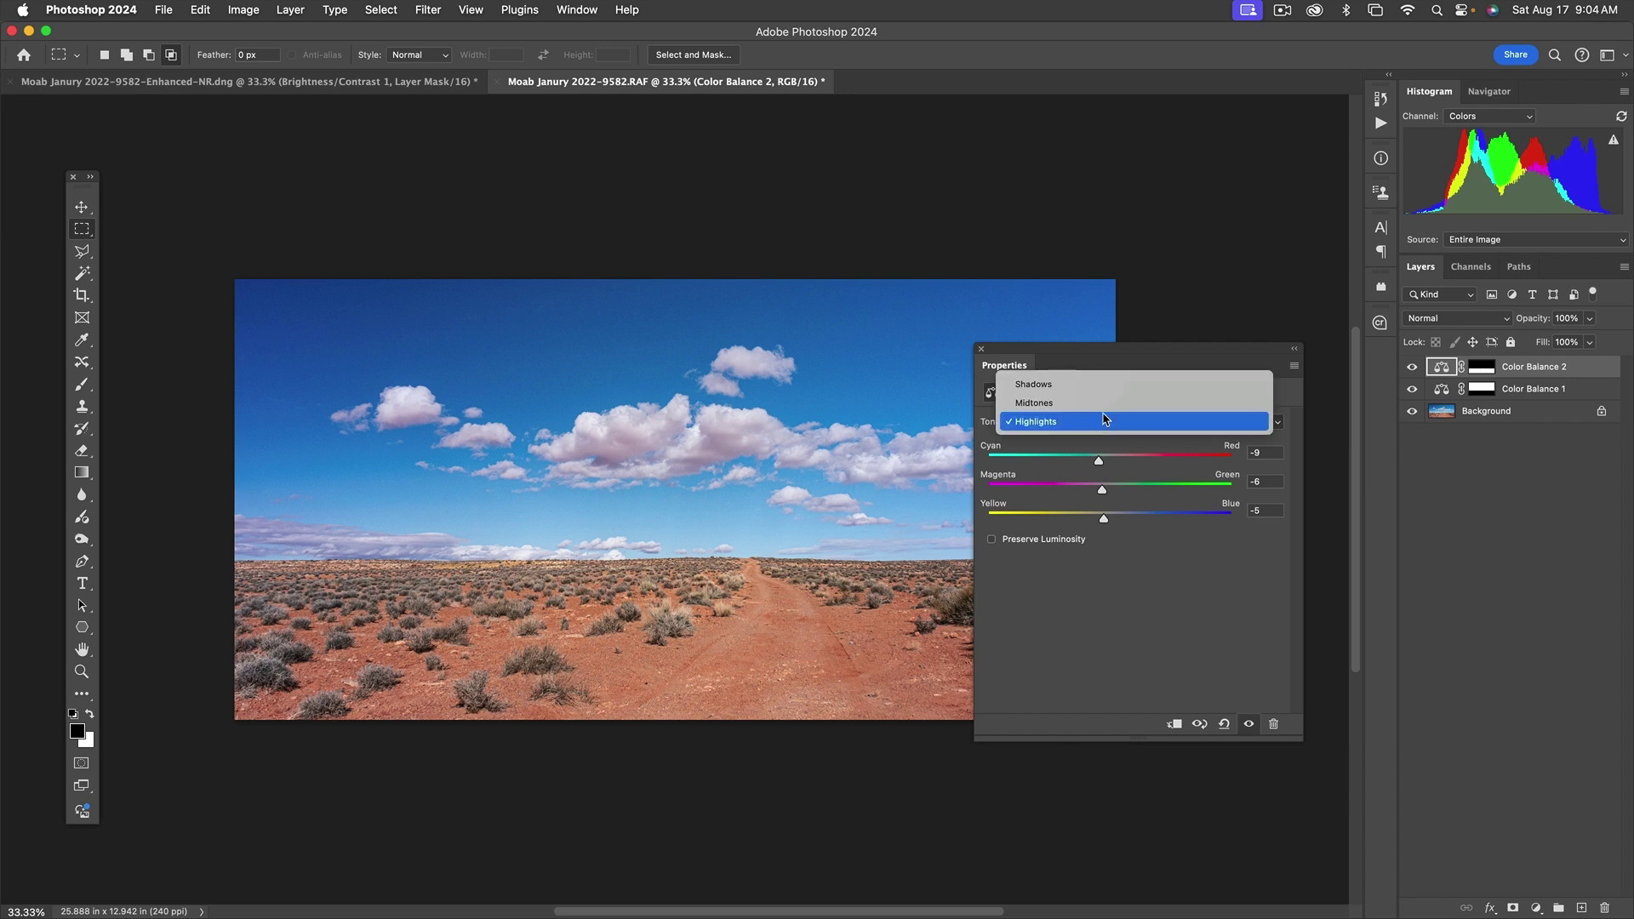
{"action": "left_click", "coordinate": [1102, 384]}
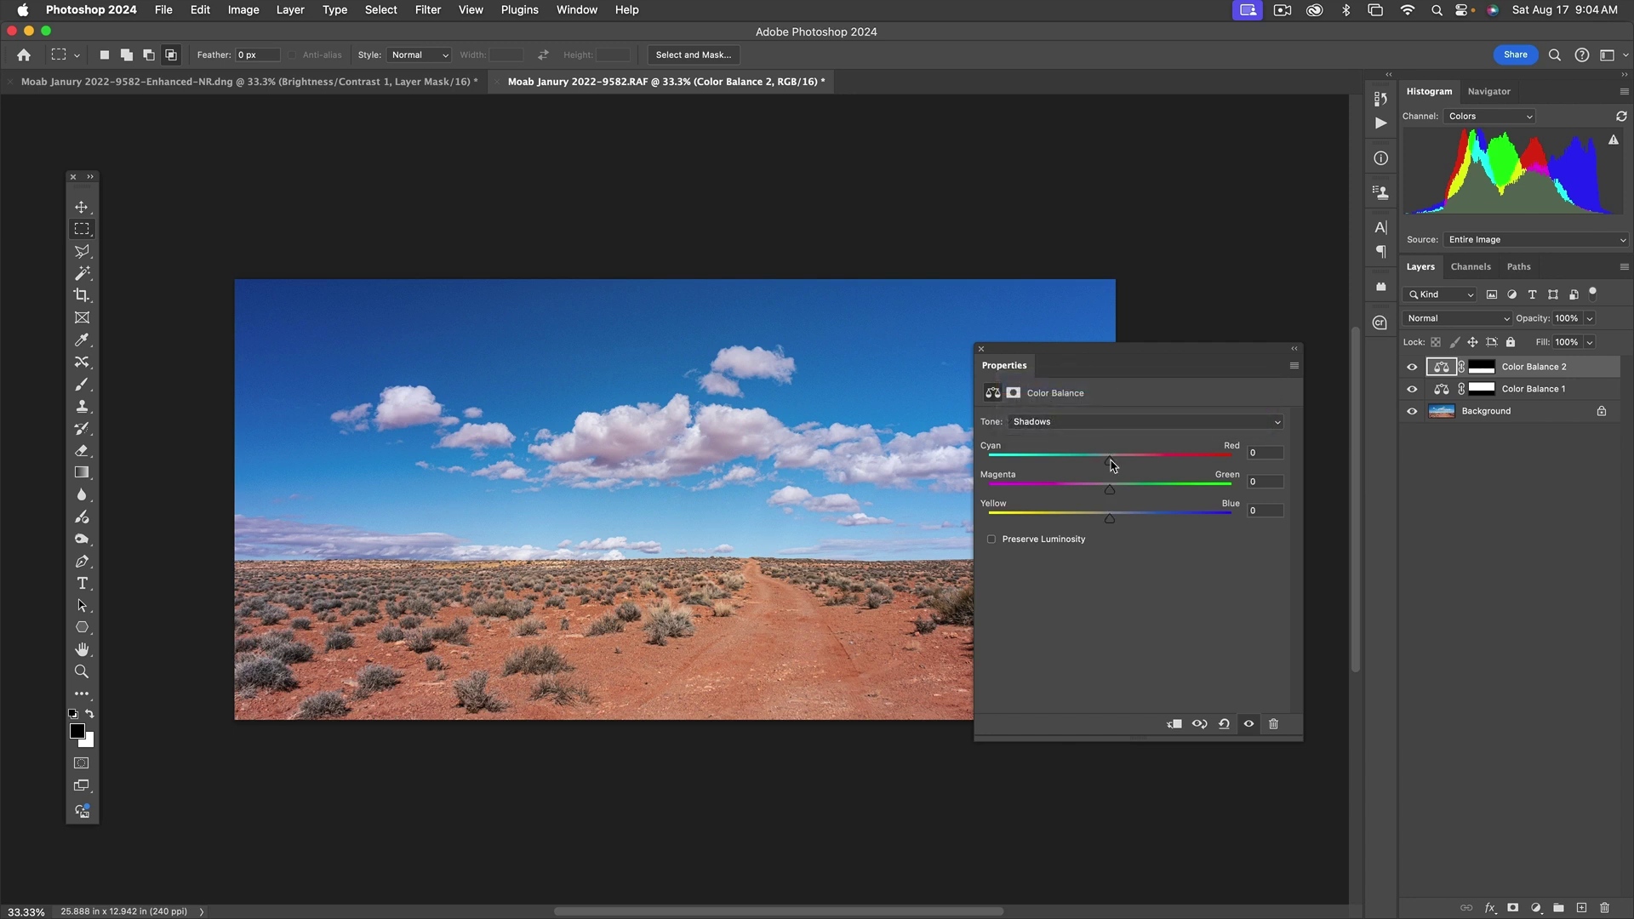
{"action": "left_click_drag", "start_coordinate": [1112, 464], "coordinate": [1110, 525]}
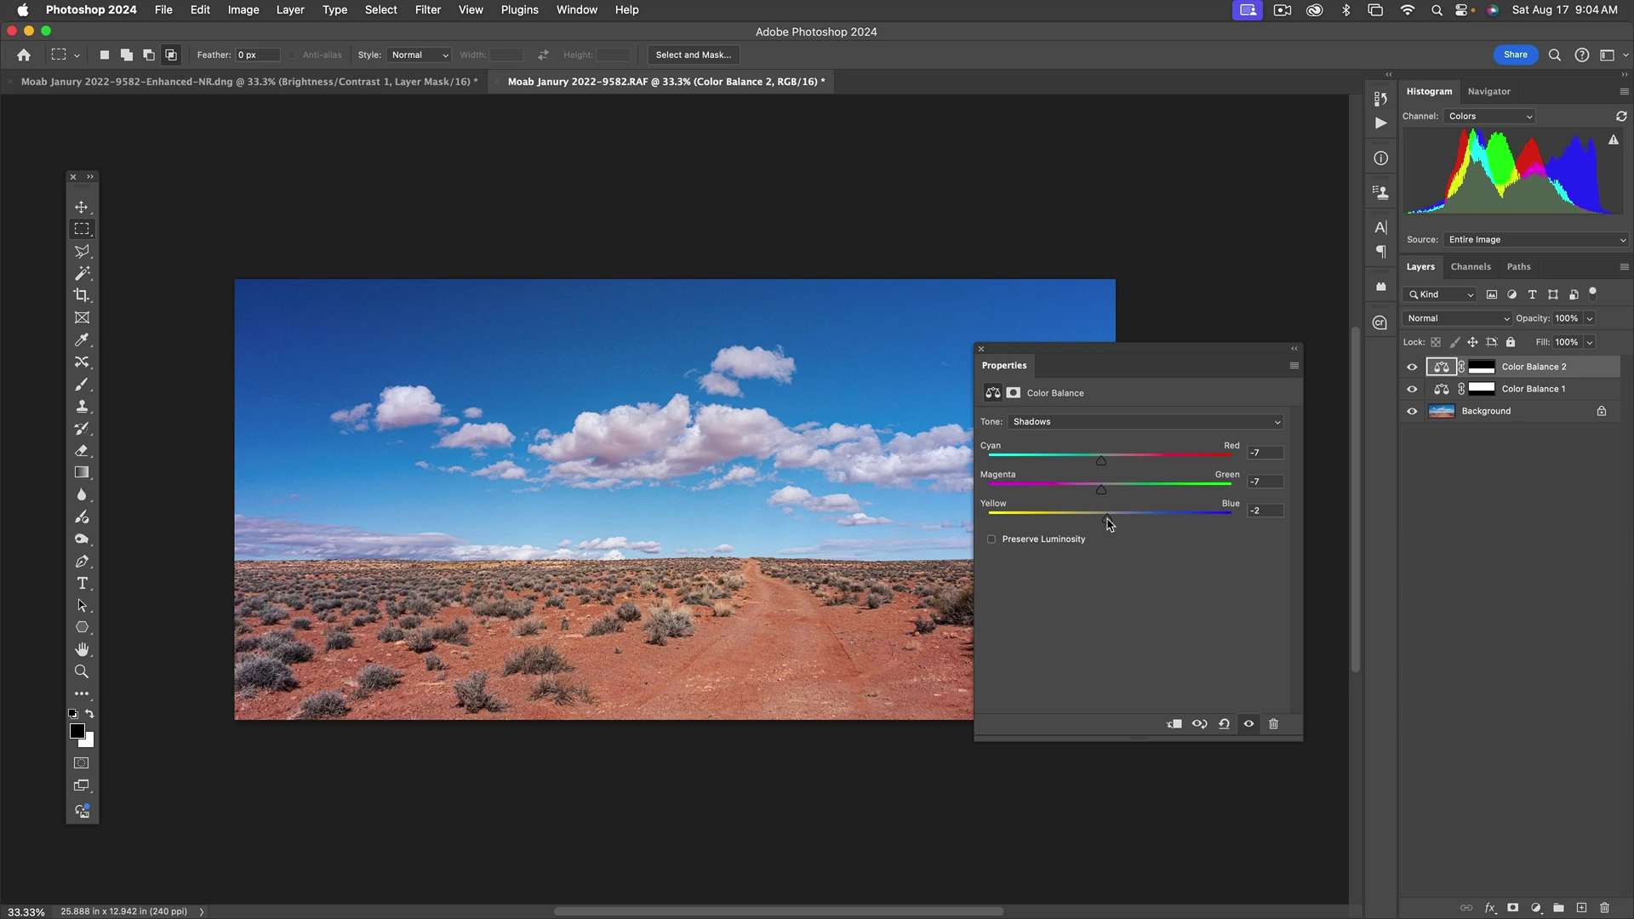
{"action": "left_click", "coordinate": [981, 351]}
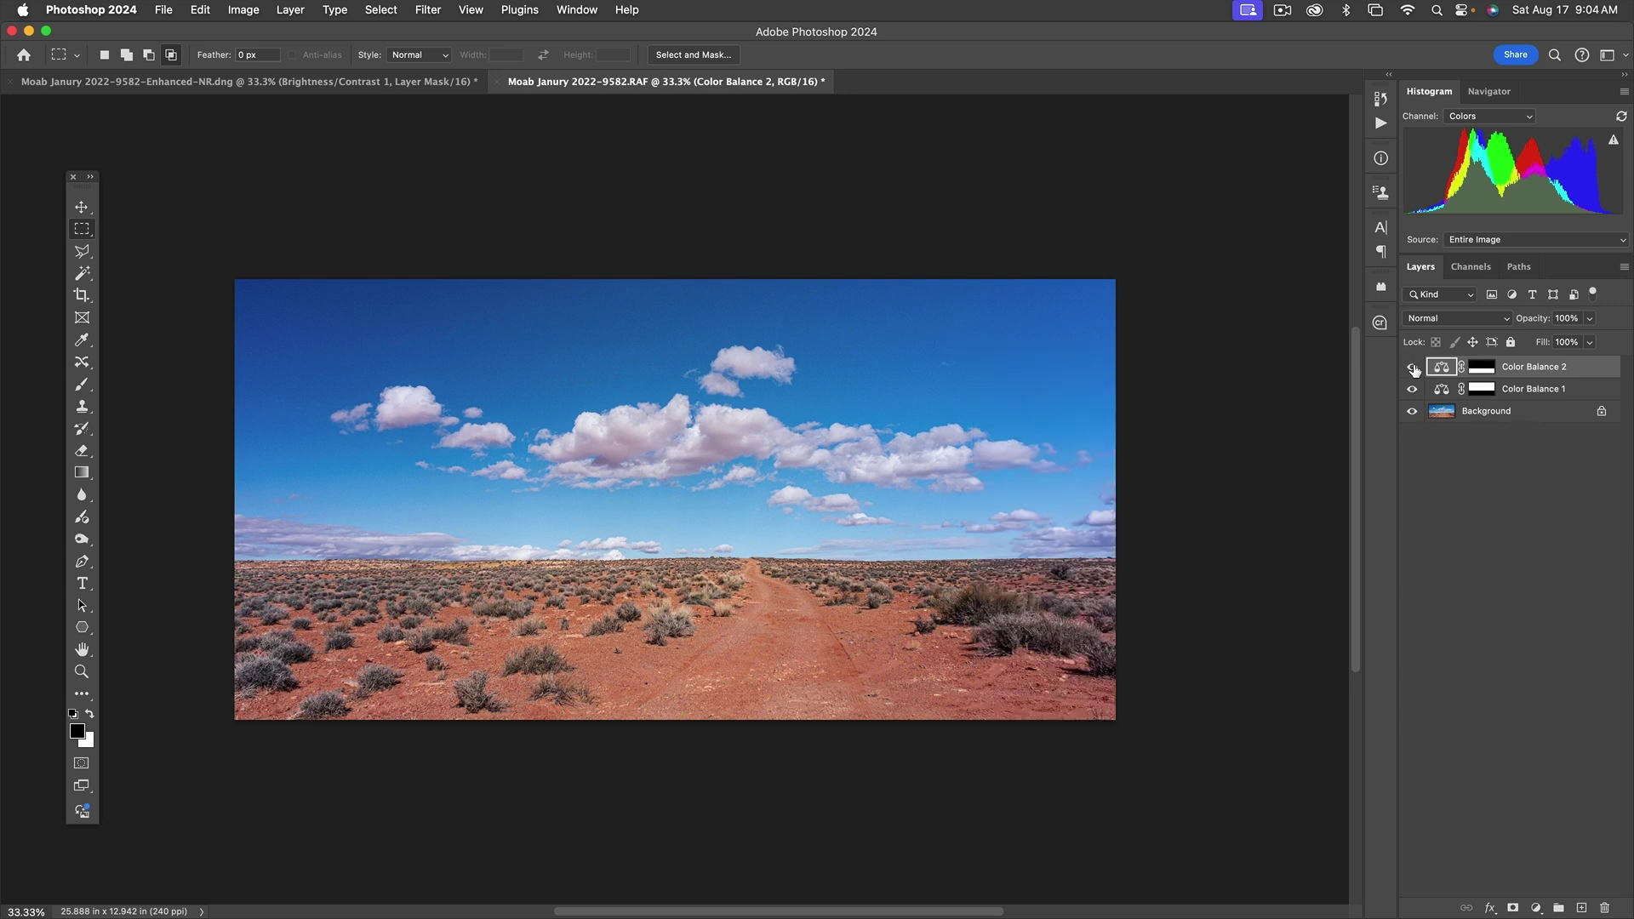
Step: Compare the ground with and without the second Color Balance layer by toggling its visibility
{"action": "left_click", "coordinate": [1412, 366]}
{"action": "left_click", "coordinate": [1412, 367]}
{"action": "left_click", "coordinate": [1412, 367]}
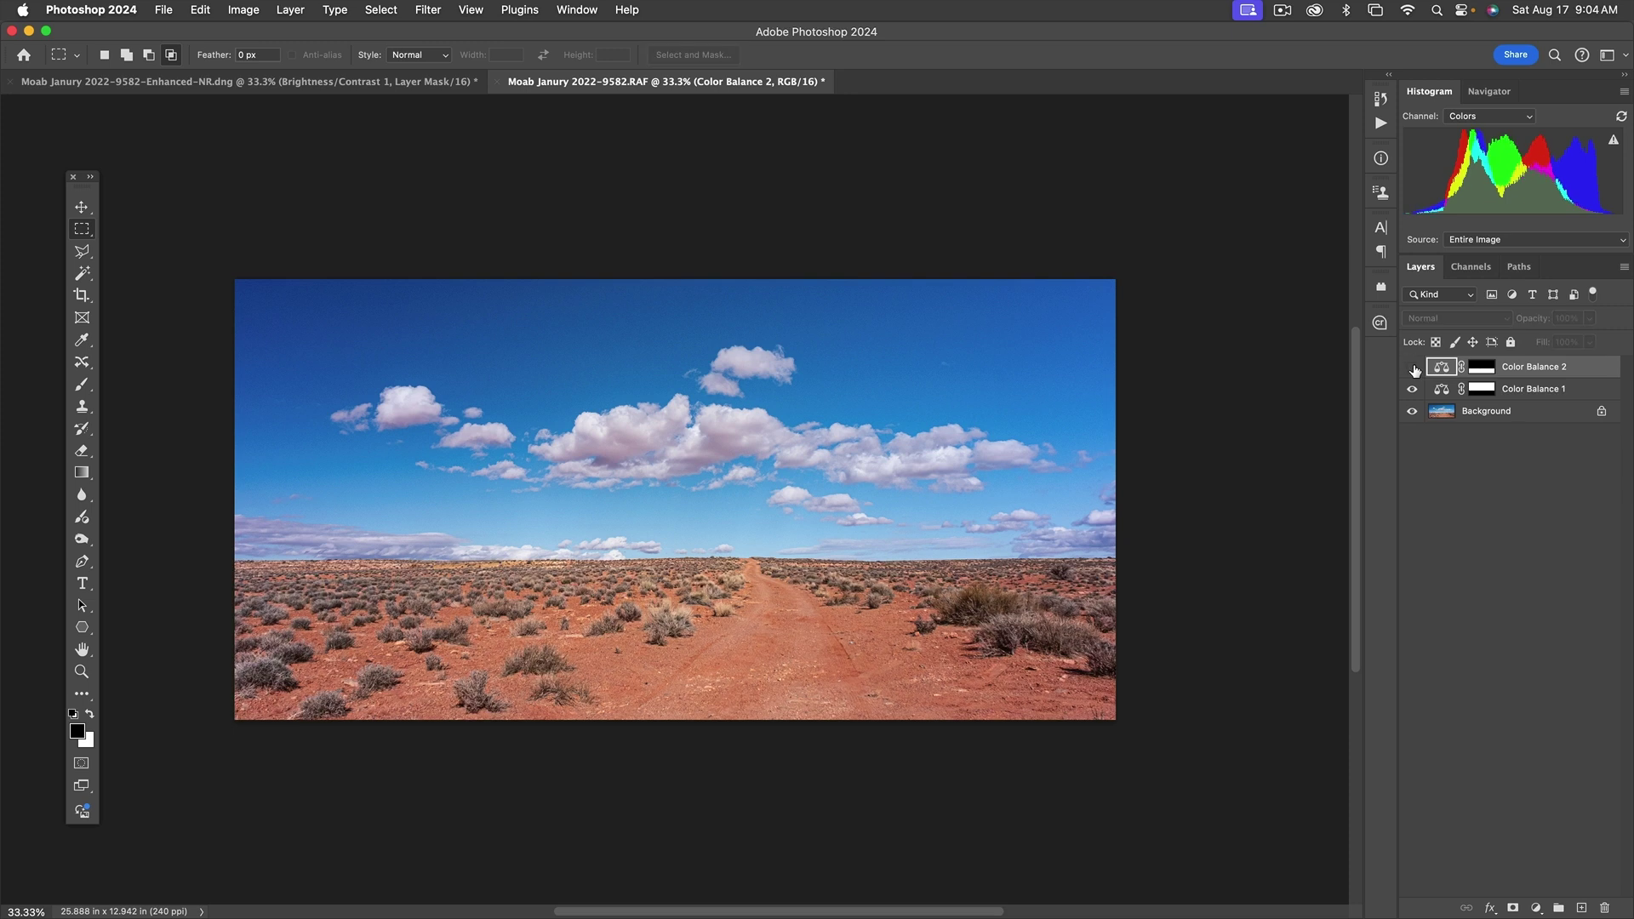
{"action": "left_click", "coordinate": [1412, 367]}
{"action": "left_click", "coordinate": [1412, 366]}
{"action": "left_click", "coordinate": [1412, 367]}
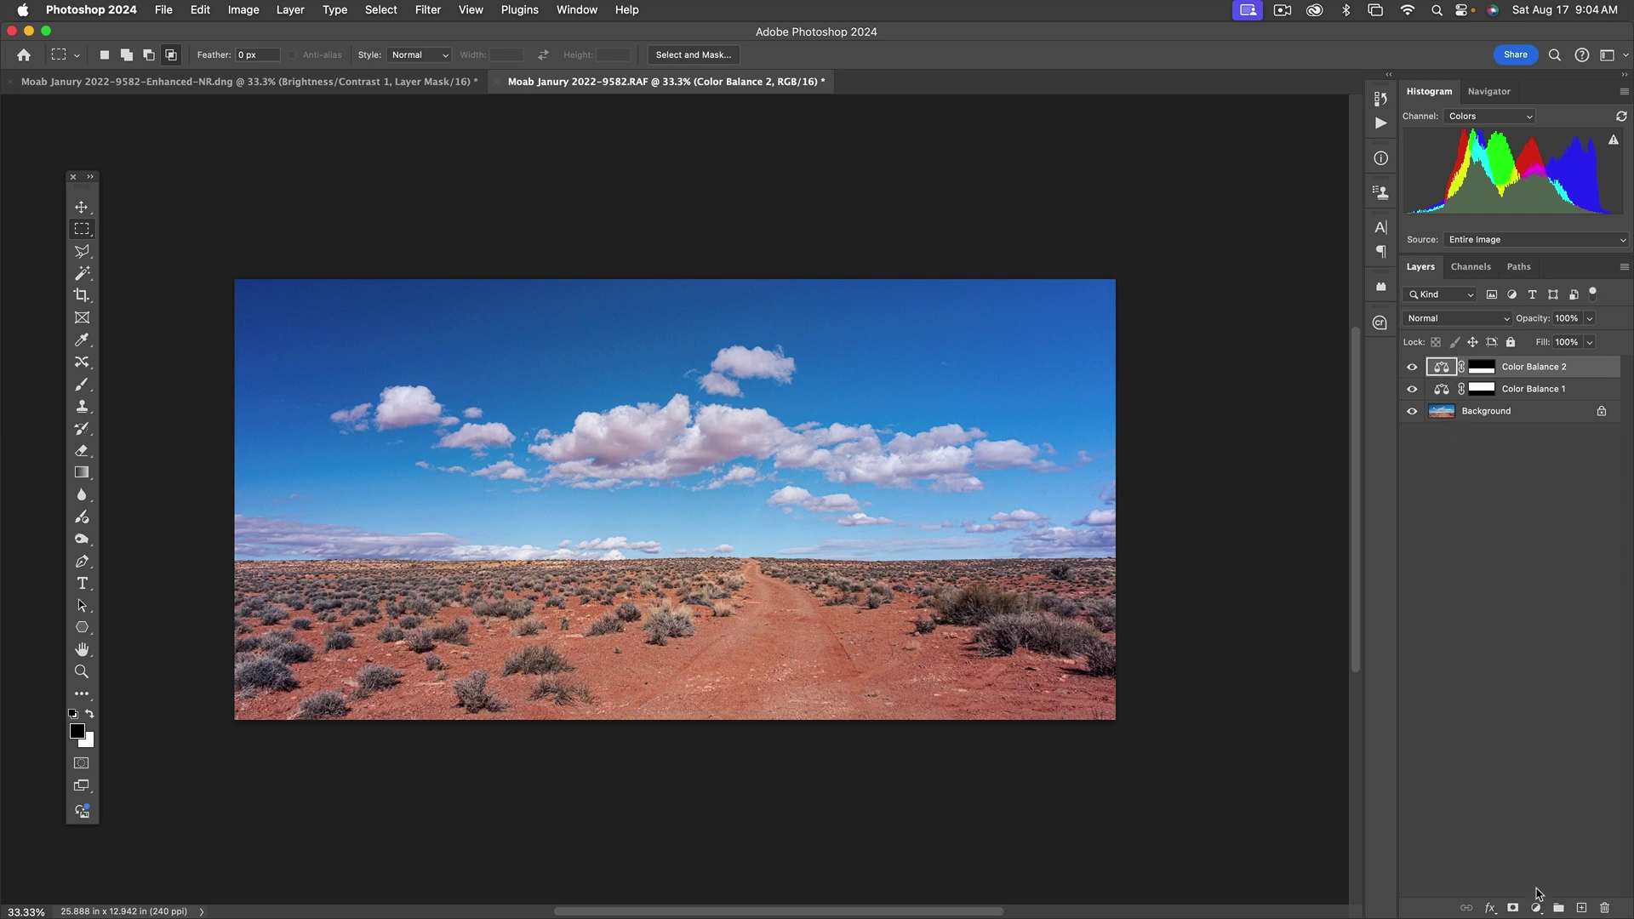
Step: Add a Brightness/Contrast adjustment layer above the others with Brightness set to 7, and close its properties
{"action": "left_click", "coordinate": [1538, 909]}
{"action": "mouse_move", "coordinate": [1537, 909]}
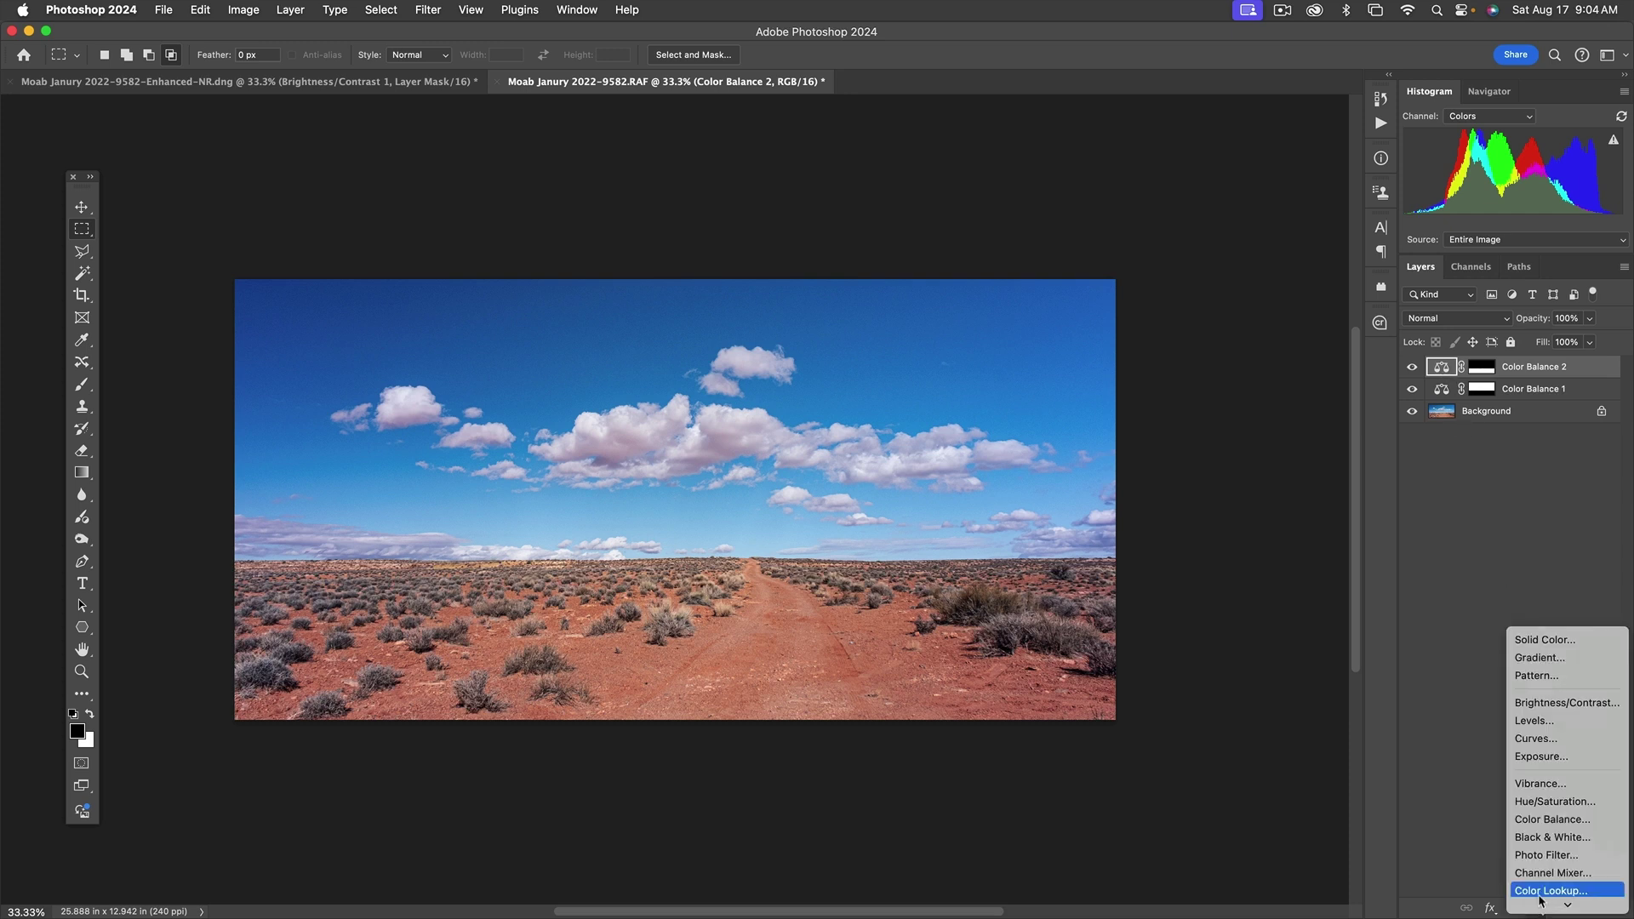
{"action": "left_click", "coordinate": [1548, 713]}
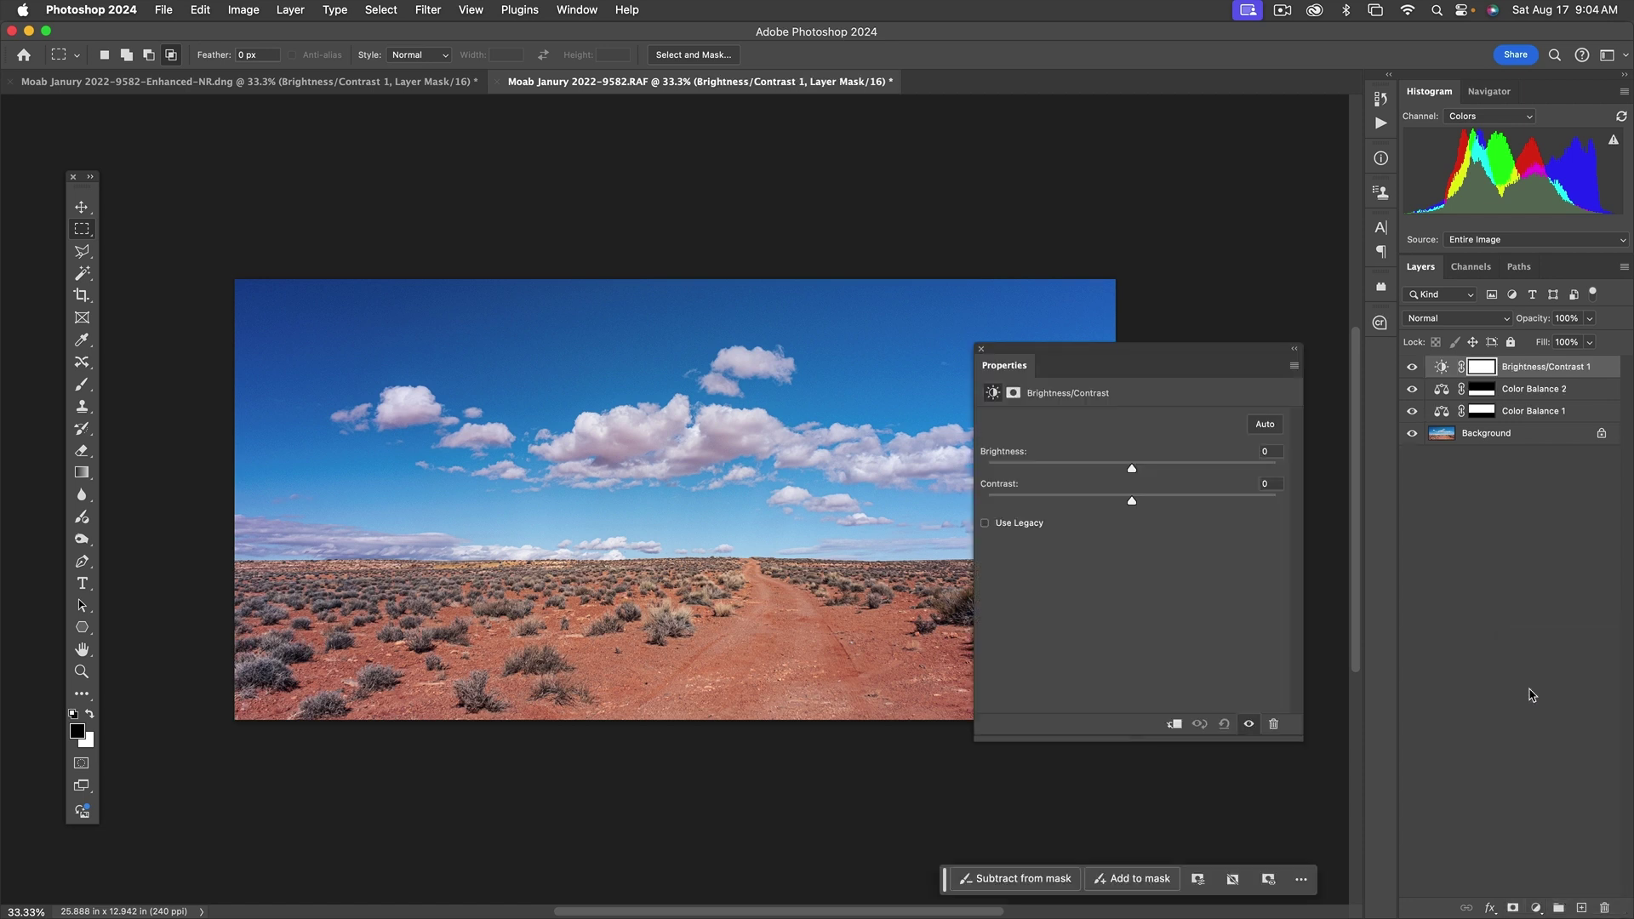
{"action": "left_click_drag", "start_coordinate": [1133, 474], "coordinate": [1139, 474]}
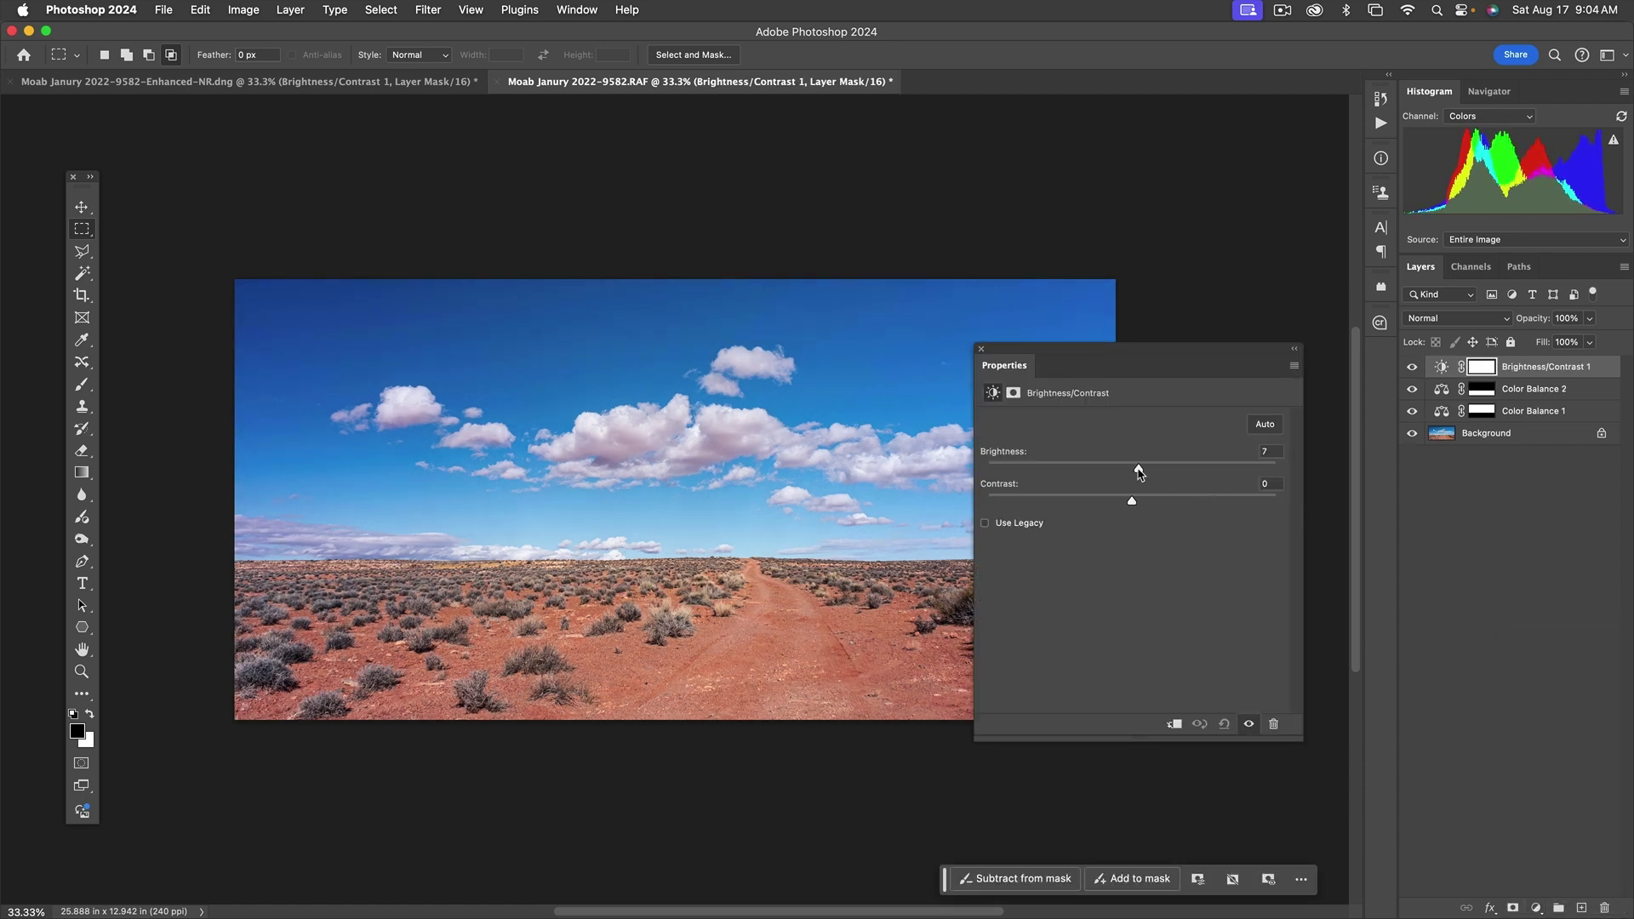
{"action": "left_click", "coordinate": [1393, 506]}
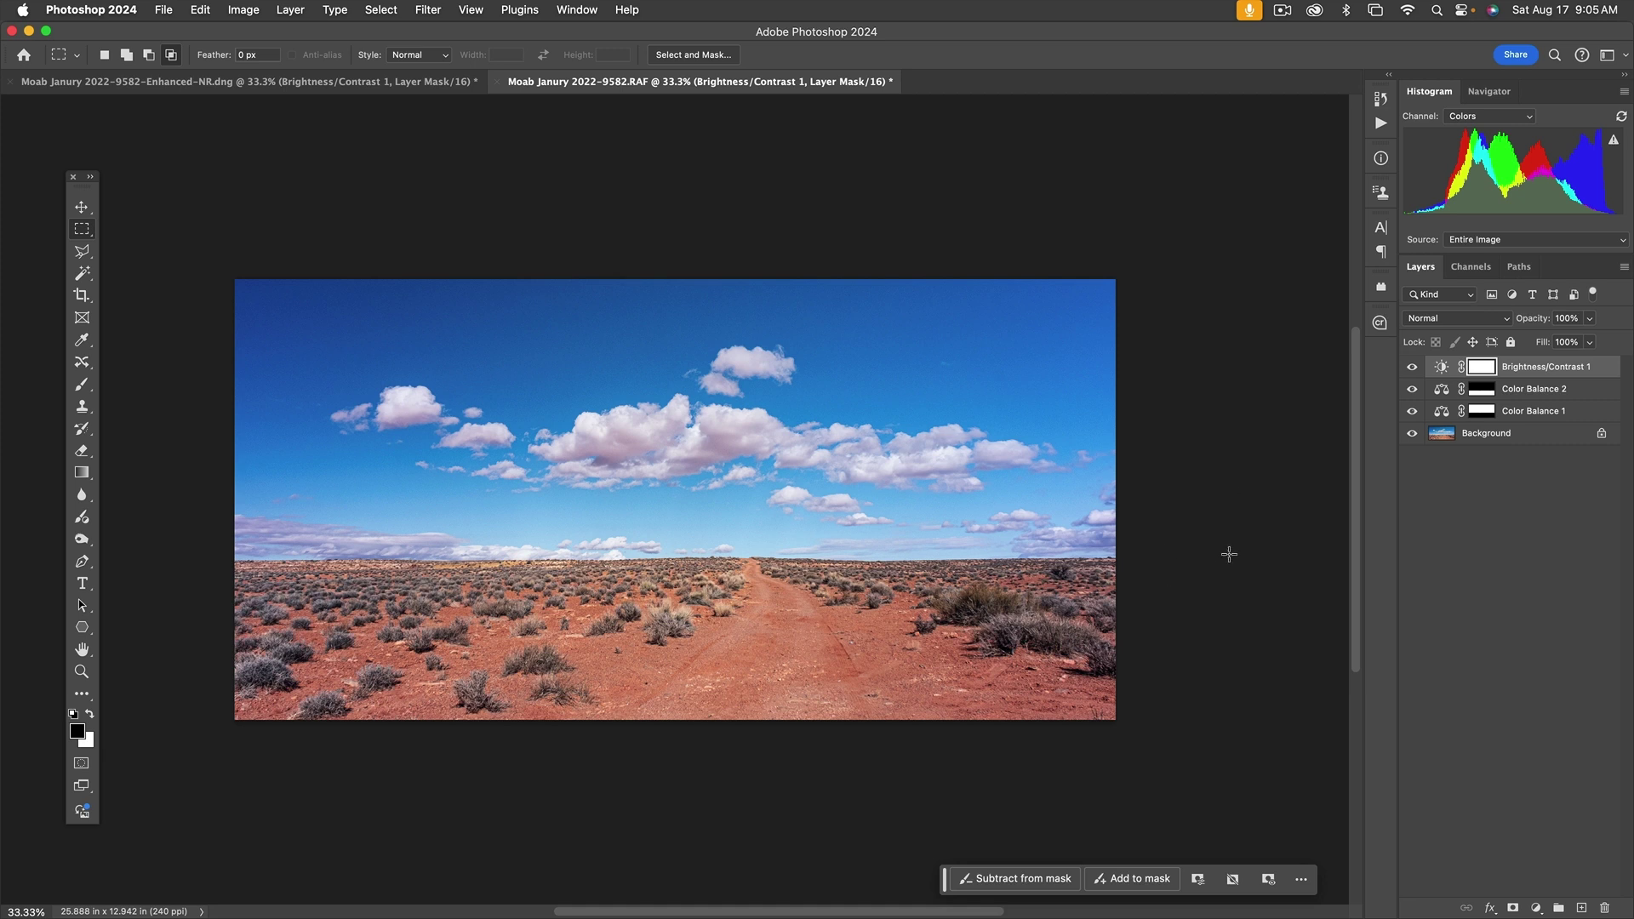
Step: Reopen the ground's Color Balance adjustment and set its midtones to Cyan/Red -1 and Magenta/Green +1
{"action": "scroll", "coordinate": [1237, 554], "scroll_direction": "right", "scroll_amount": 5}
{"action": "scroll", "coordinate": [788, 475], "scroll_direction": "left", "scroll_amount": 5}
{"action": "scroll", "coordinate": [788, 475], "scroll_direction": "down", "scroll_amount": 3}
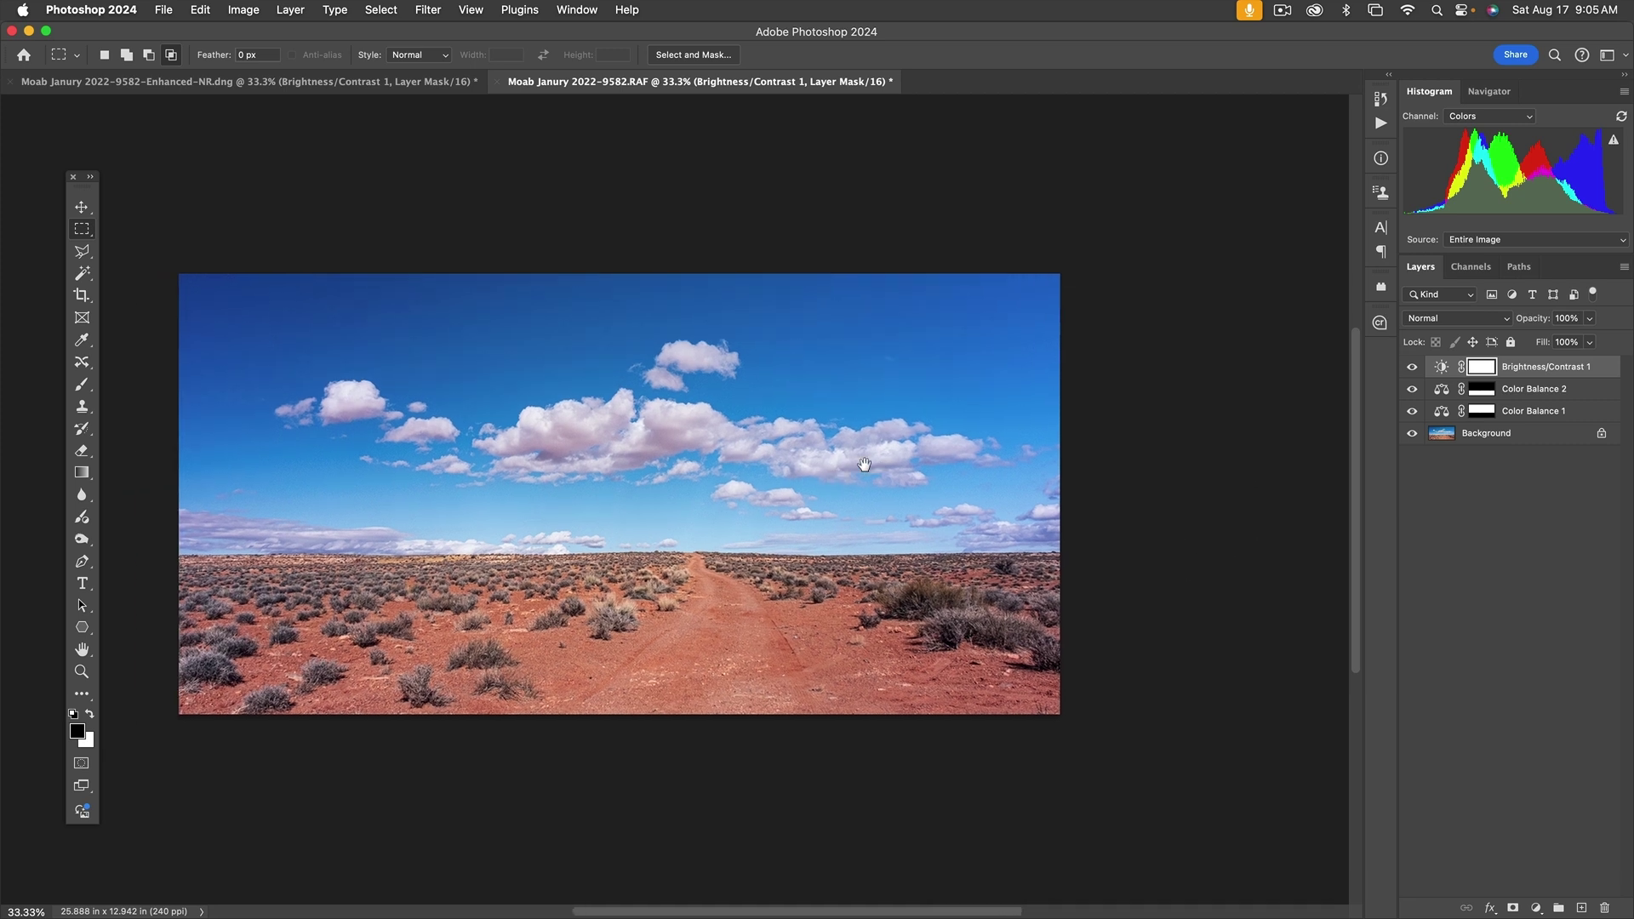
{"action": "double_click", "coordinate": [1440, 391]}
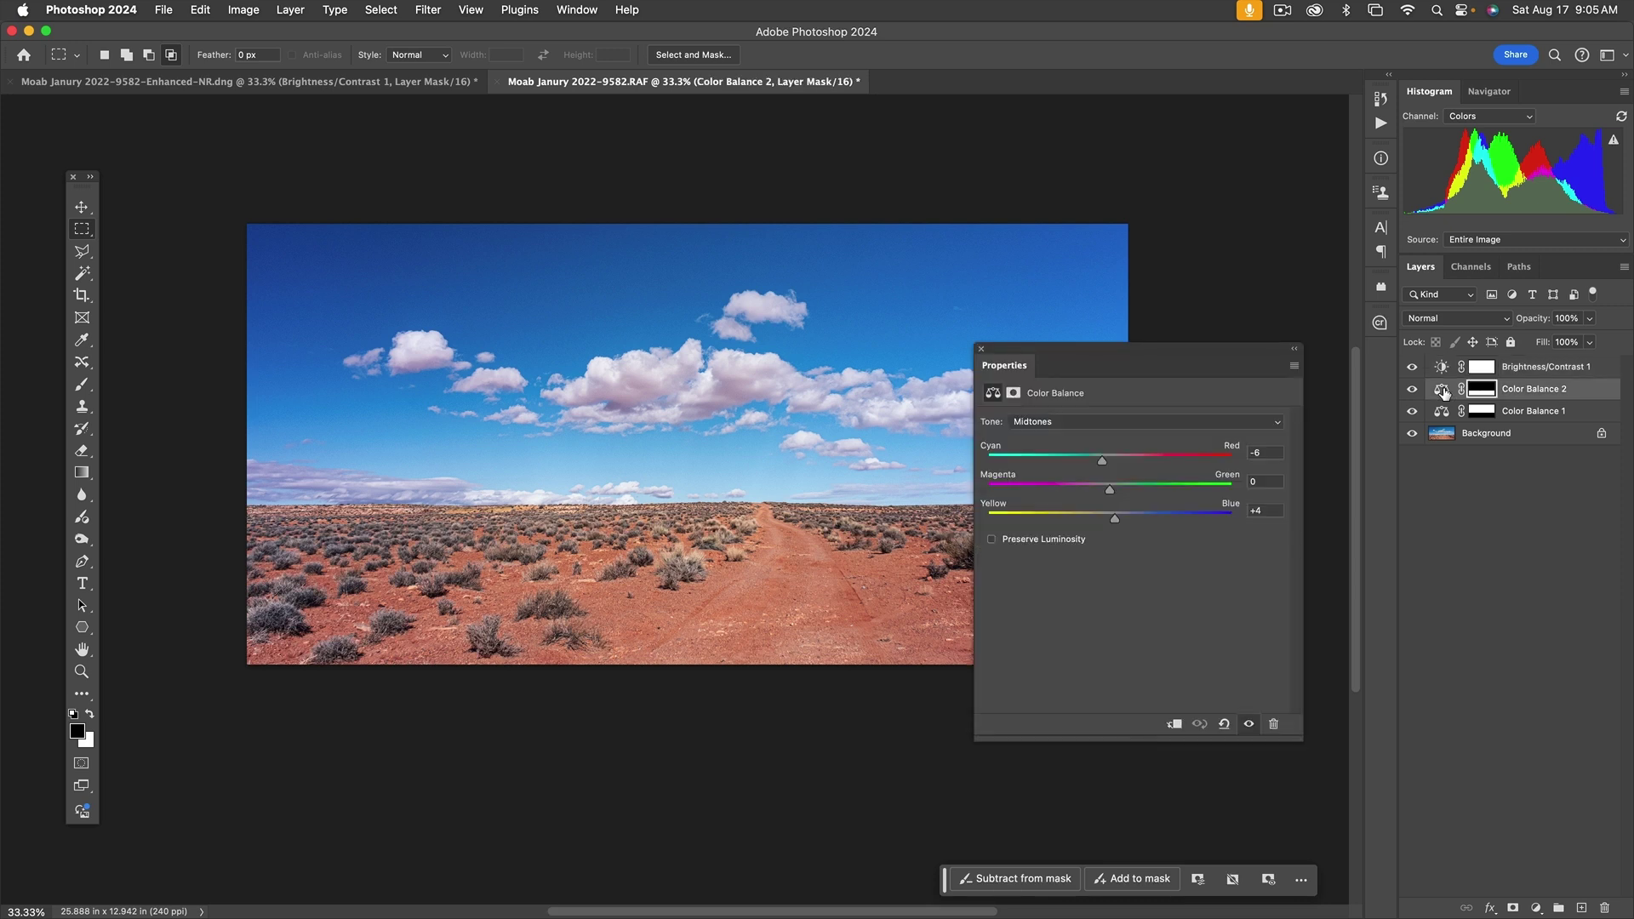
{"action": "mouse_move", "coordinate": [1102, 464]}
{"action": "left_mouse_down"}
{"action": "mouse_move", "coordinate": [1139, 464]}
{"action": "mouse_move", "coordinate": [1107, 464]}
{"action": "left_mouse_up"}
{"action": "left_click_drag", "start_coordinate": [1110, 493], "coordinate": [1112, 494]}
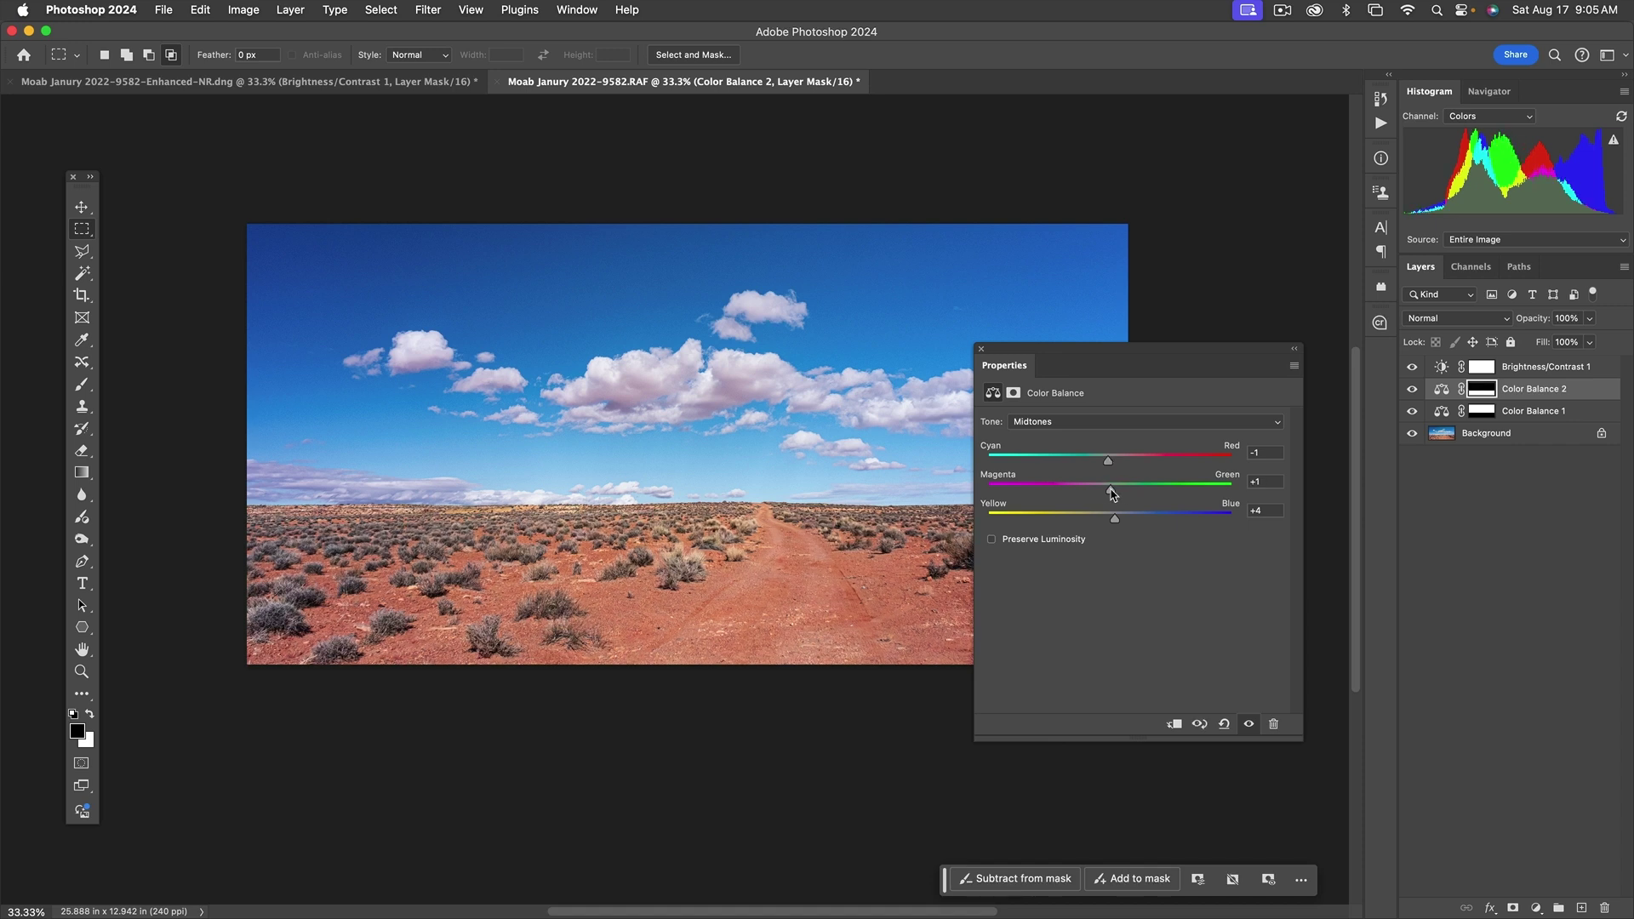
Step: Set Cyan/Red to -8 in the highlights of the ground's Color Balance layer
{"action": "left_click", "coordinate": [1117, 422]}
{"action": "left_click", "coordinate": [1111, 442]}
{"action": "left_click_drag", "start_coordinate": [1102, 465], "coordinate": [1107, 464]}
Step: Adjust the shadows of the ground's Color Balance layer to Cyan/Red -7, Magenta/Green -7 and Yellow/Blue -1
{"action": "left_click", "coordinate": [1097, 423]}
{"action": "left_click", "coordinate": [1098, 381]}
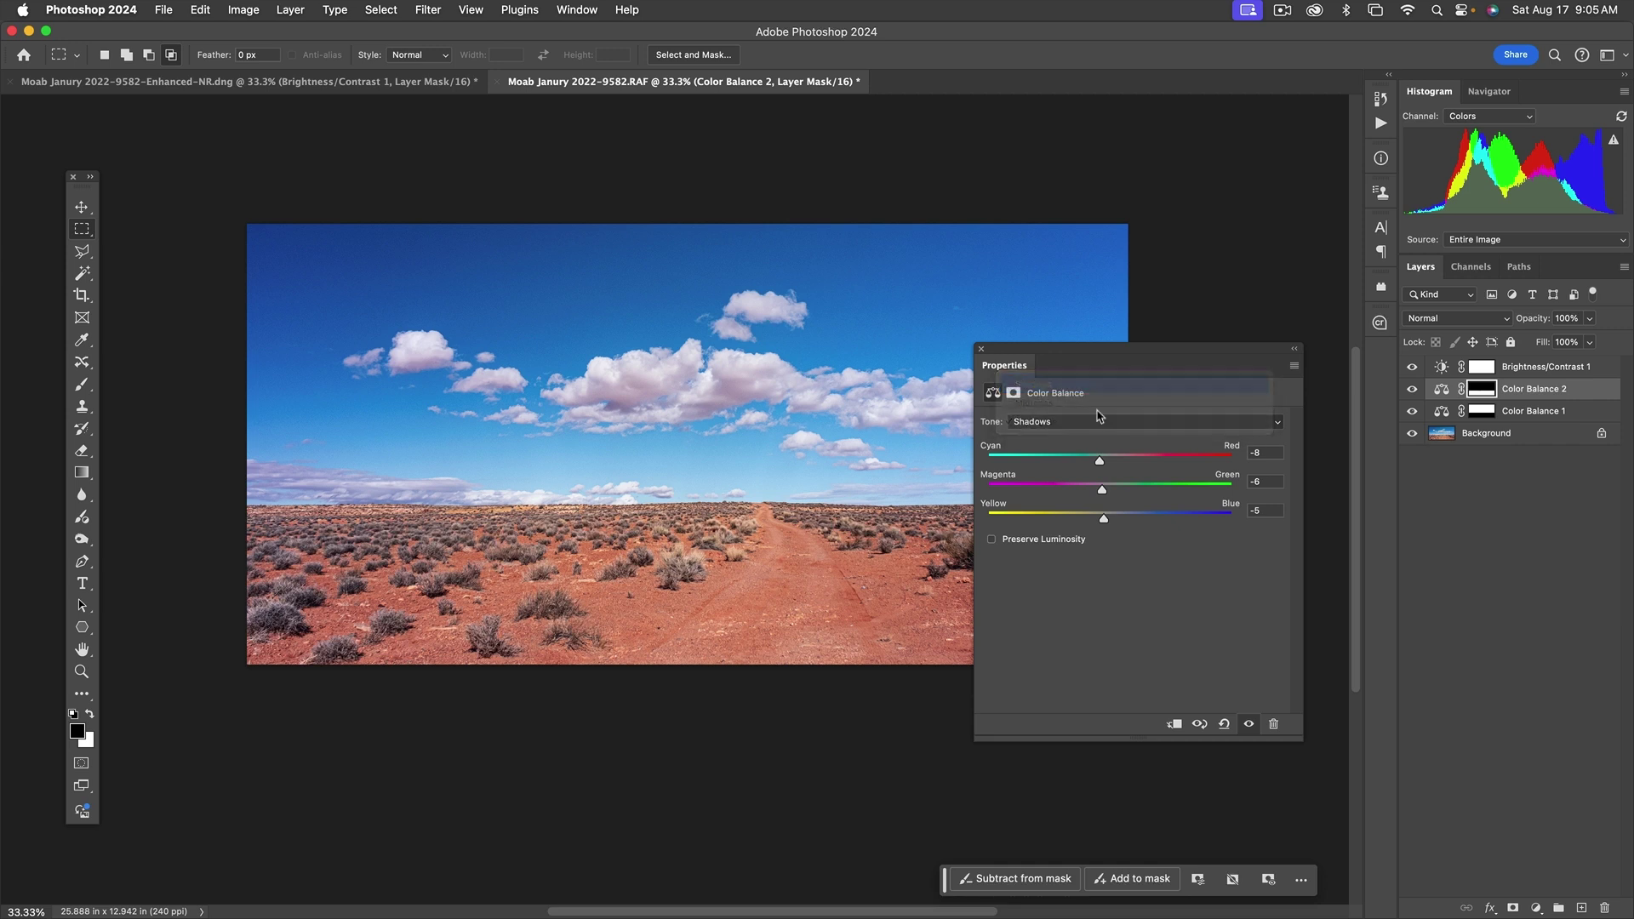
{"action": "left_click_drag", "start_coordinate": [1104, 464], "coordinate": [1103, 468]}
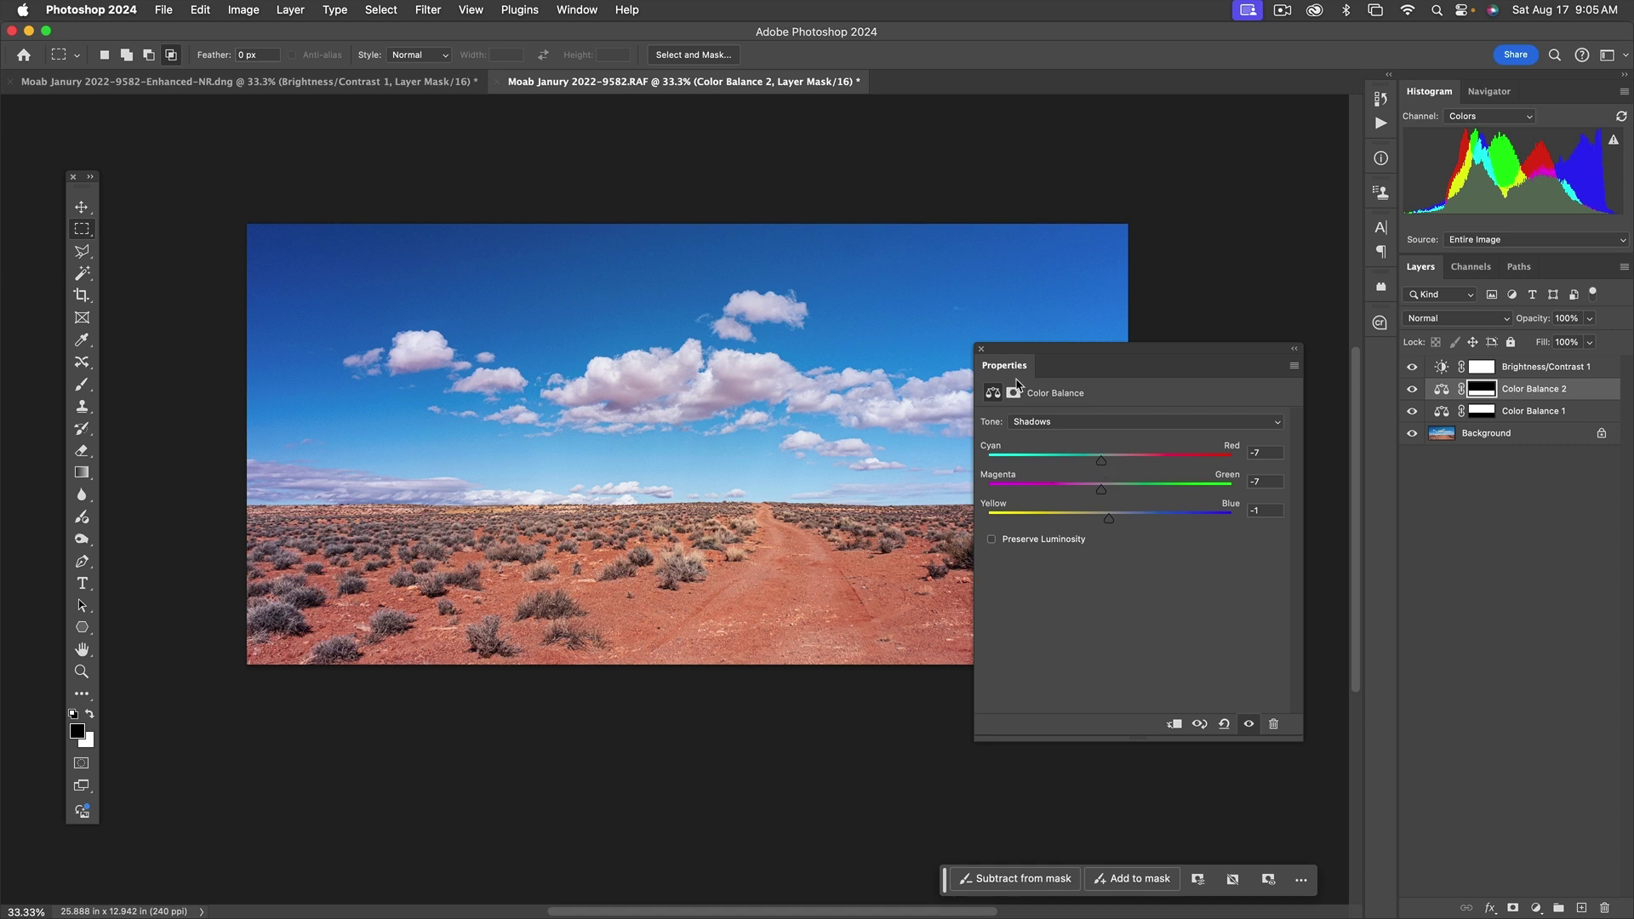
Step: Nudge Cyan/Red slightly toward red in the shadows of the ground's Color Balance layer and close its properties
{"action": "left_click_drag", "start_coordinate": [1102, 463], "coordinate": [1106, 463]}
{"action": "left_click", "coordinate": [982, 350]}
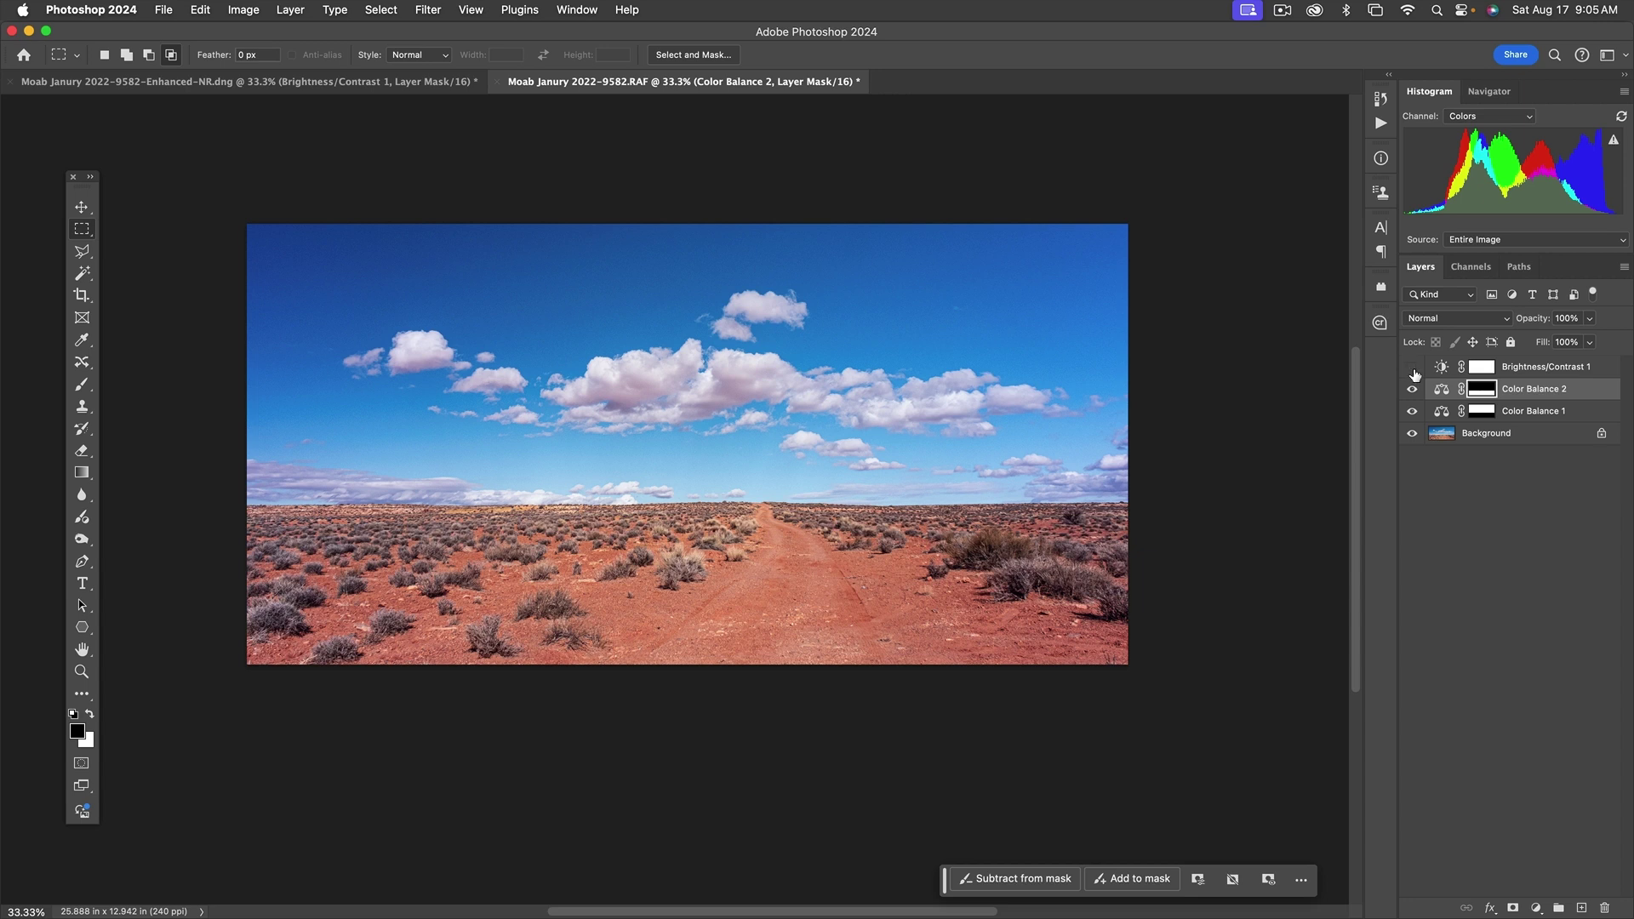
Step: Hide and show all three adjustment layers to compare the edit, and save the layered photo
{"action": "left_click_drag", "start_coordinate": [1414, 374], "coordinate": [1413, 408]}
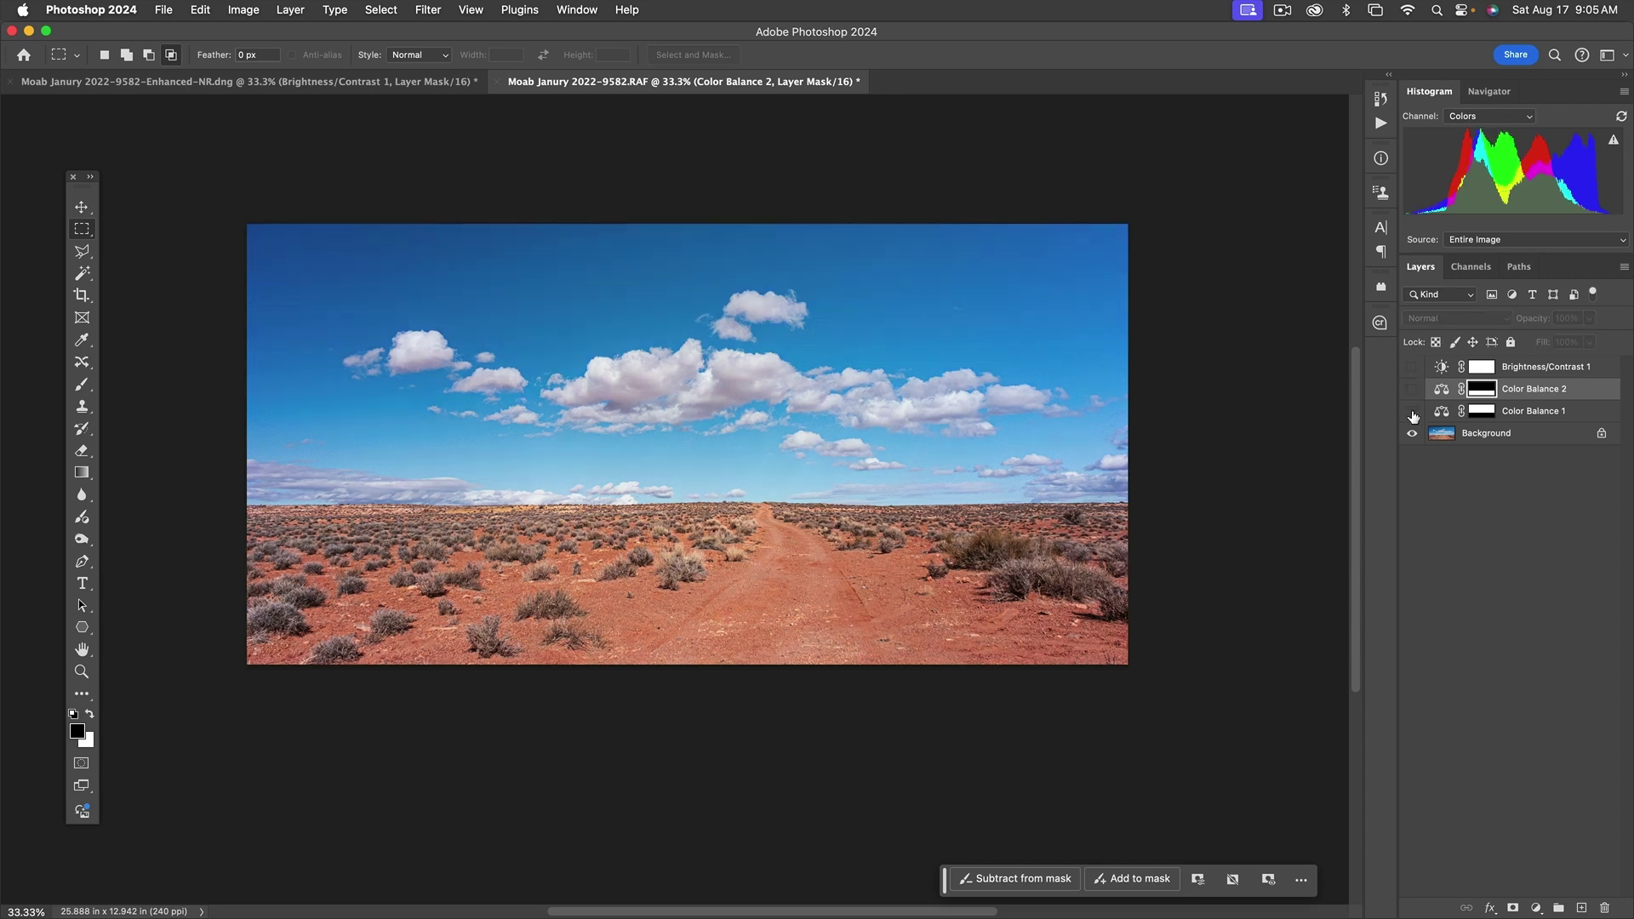
{"action": "left_click_drag", "start_coordinate": [1414, 417], "coordinate": [1412, 371]}
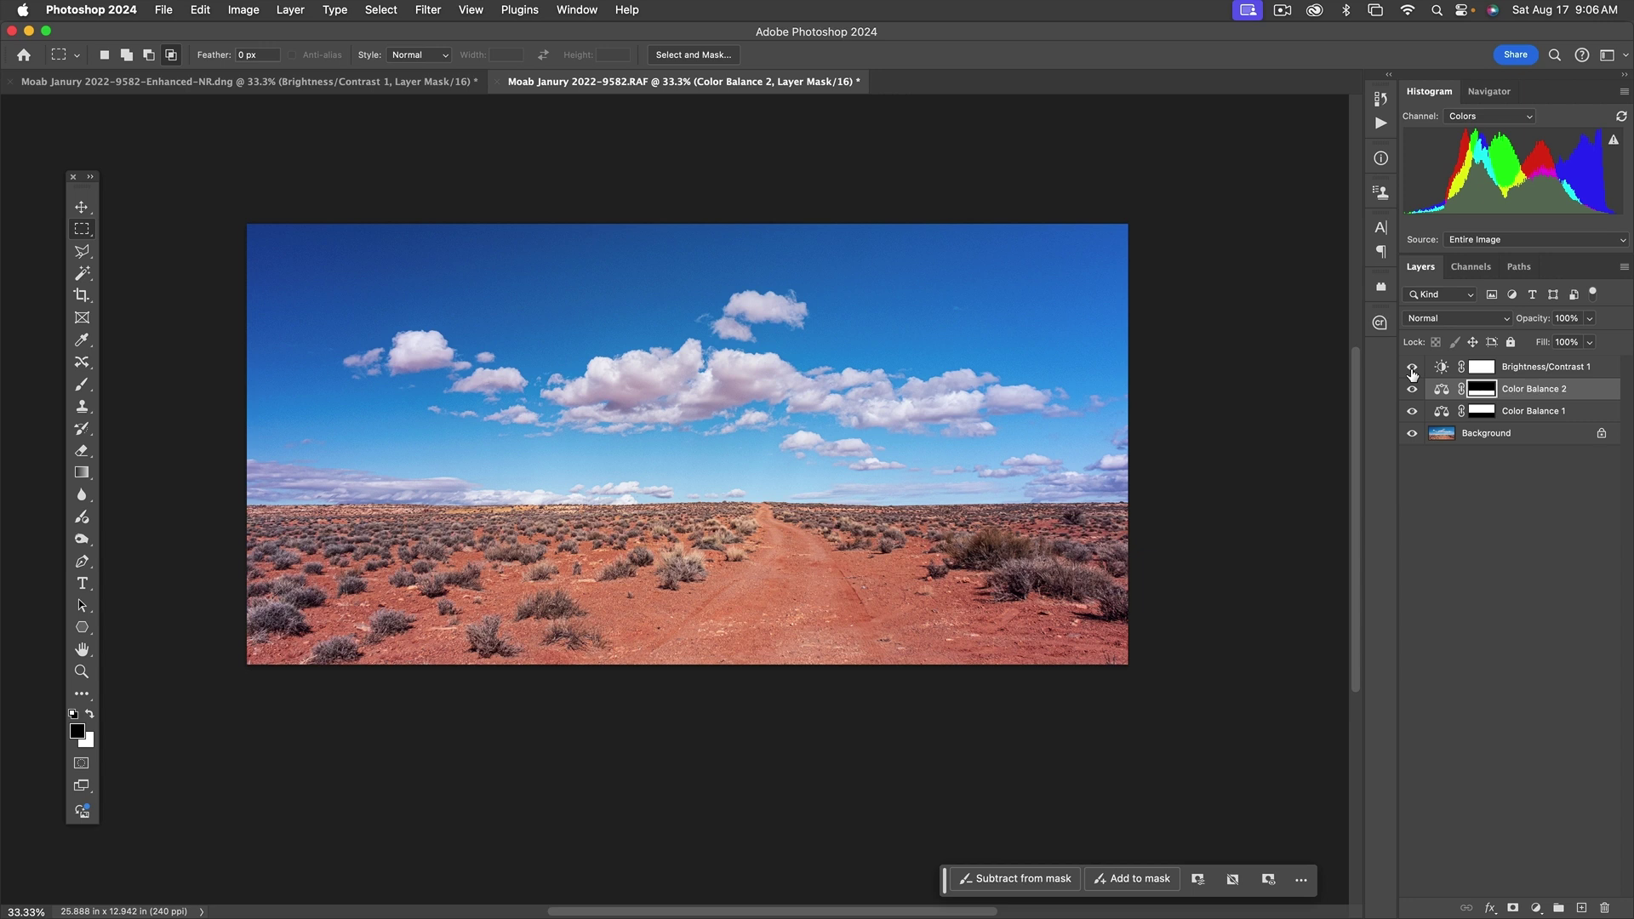
{"action": "key", "text": "super+s"}
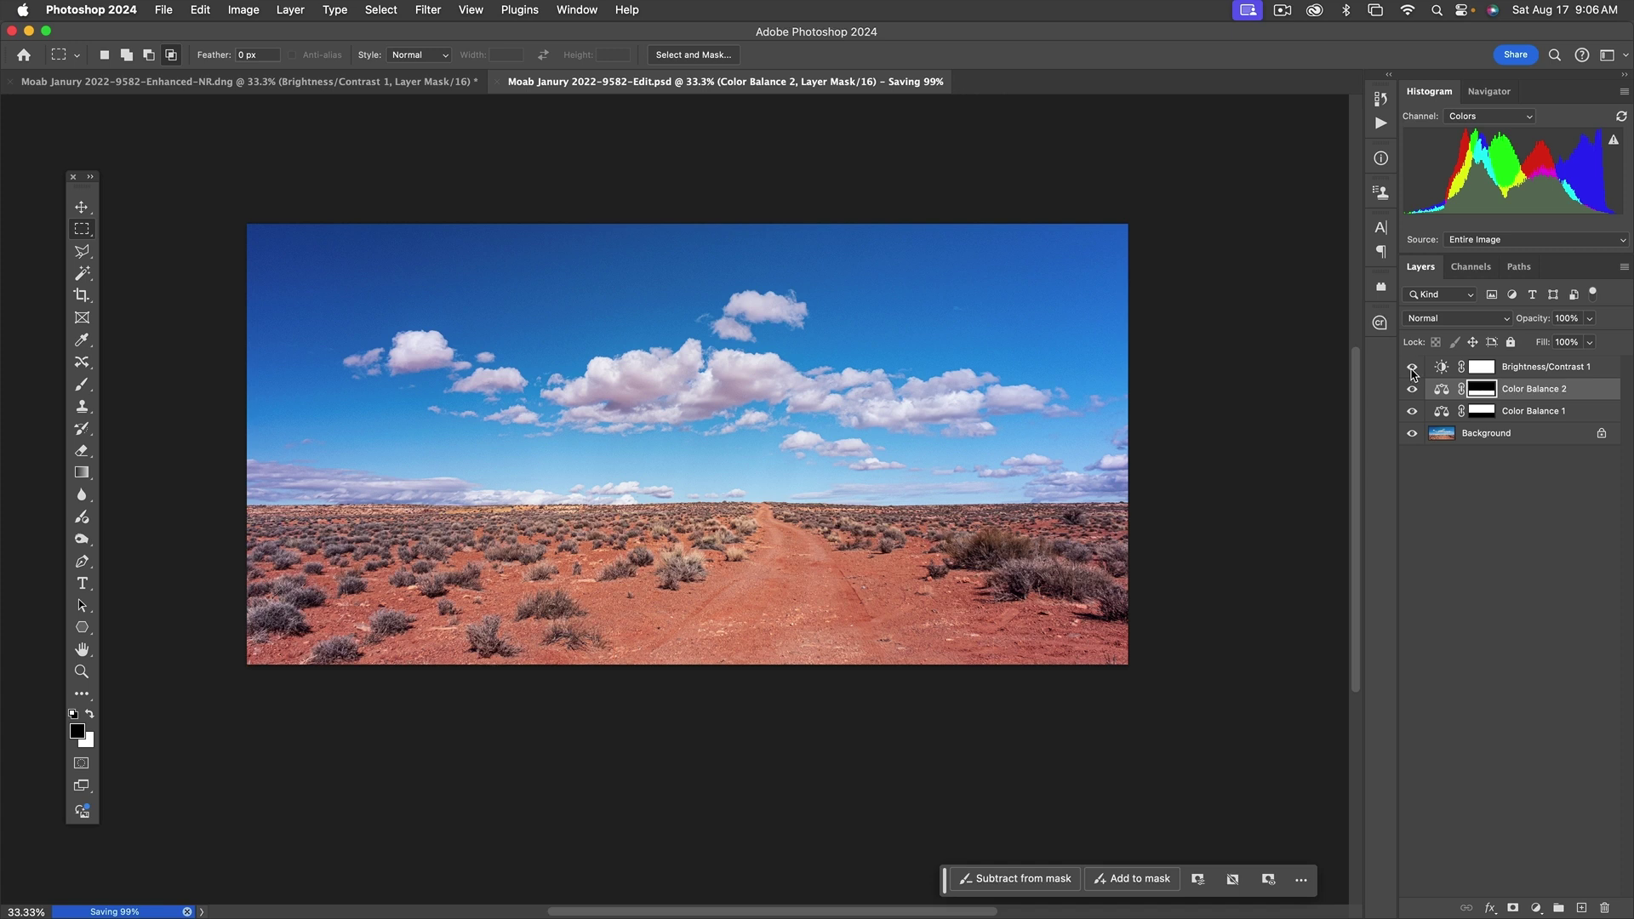
Step: Switch to Lightroom Classic, exit the Remove tool, and set the edited photo's Tint to -4 and Saturation to +16
{"action": "key", "text": "super+Tab"}
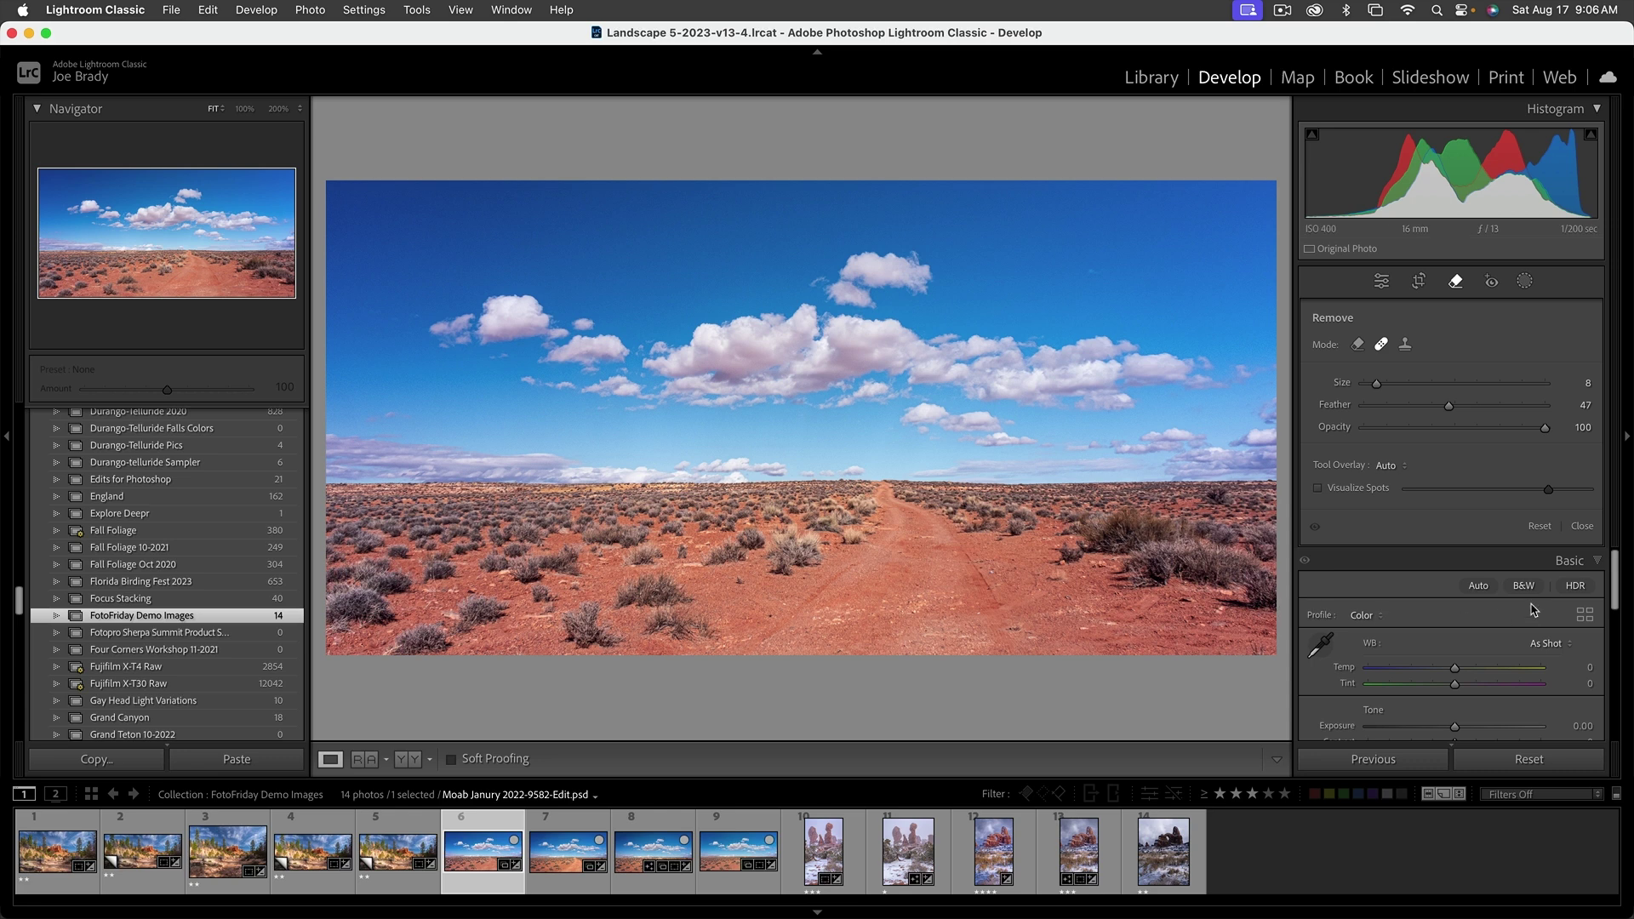
{"action": "key", "text": "q"}
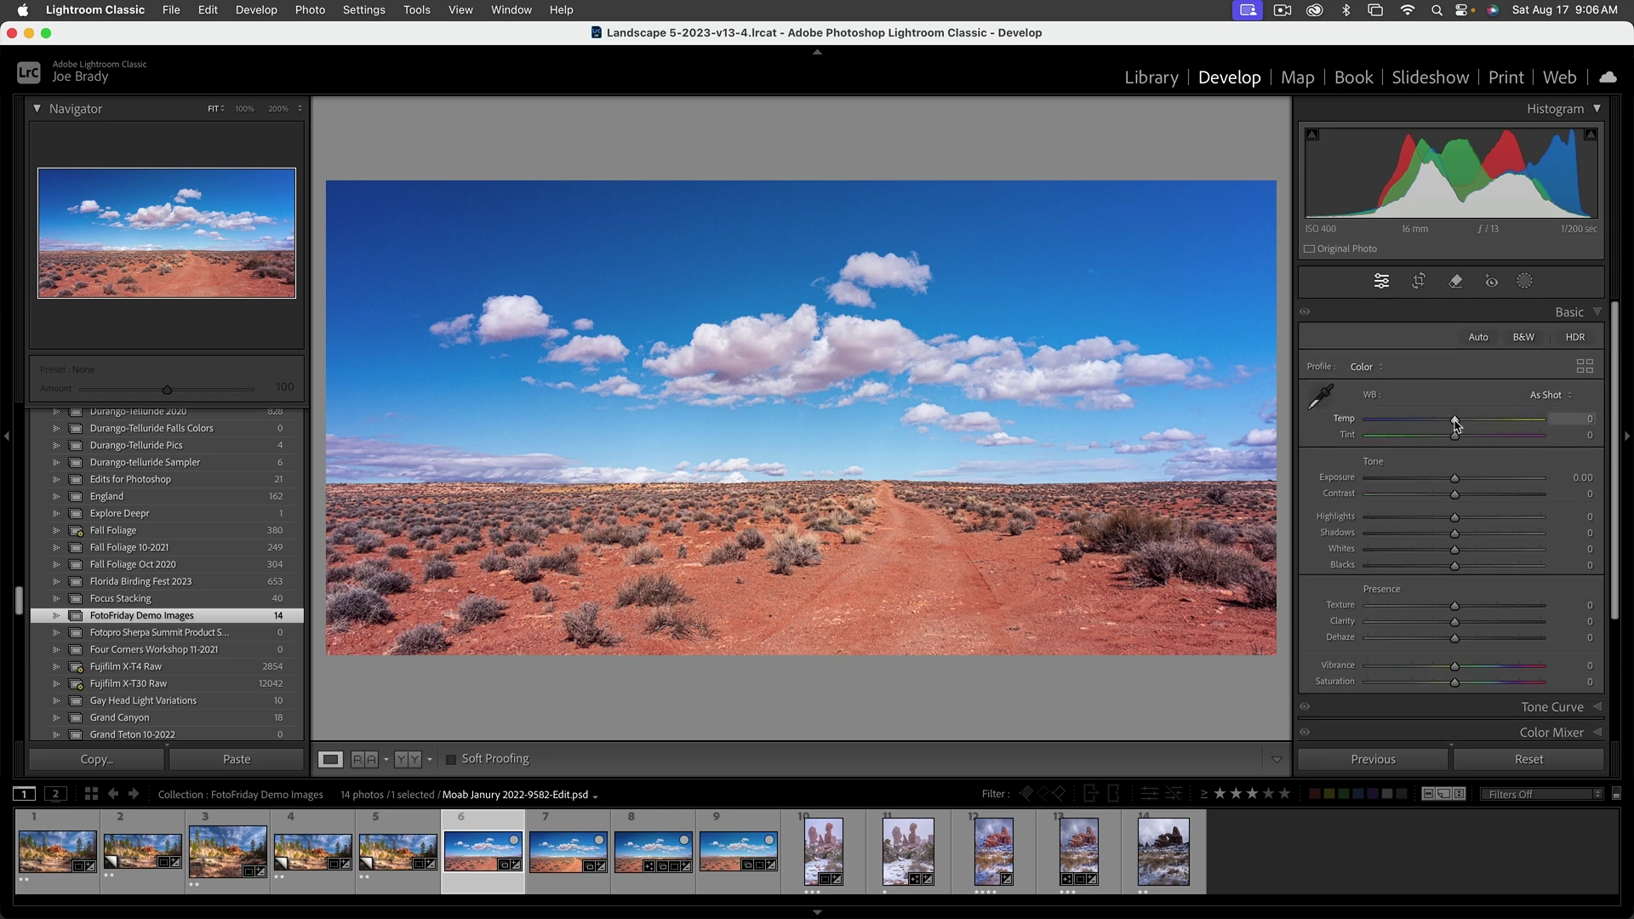
{"action": "mouse_move", "coordinate": [1455, 423]}
{"action": "left_mouse_down"}
{"action": "mouse_move", "coordinate": [1432, 423]}
{"action": "mouse_move", "coordinate": [1479, 423]}
{"action": "mouse_move", "coordinate": [1445, 423]}
{"action": "mouse_move", "coordinate": [1437, 442]}
{"action": "mouse_move", "coordinate": [1479, 441]}
{"action": "mouse_move", "coordinate": [1434, 441]}
{"action": "mouse_move", "coordinate": [1452, 441]}
{"action": "left_mouse_up"}
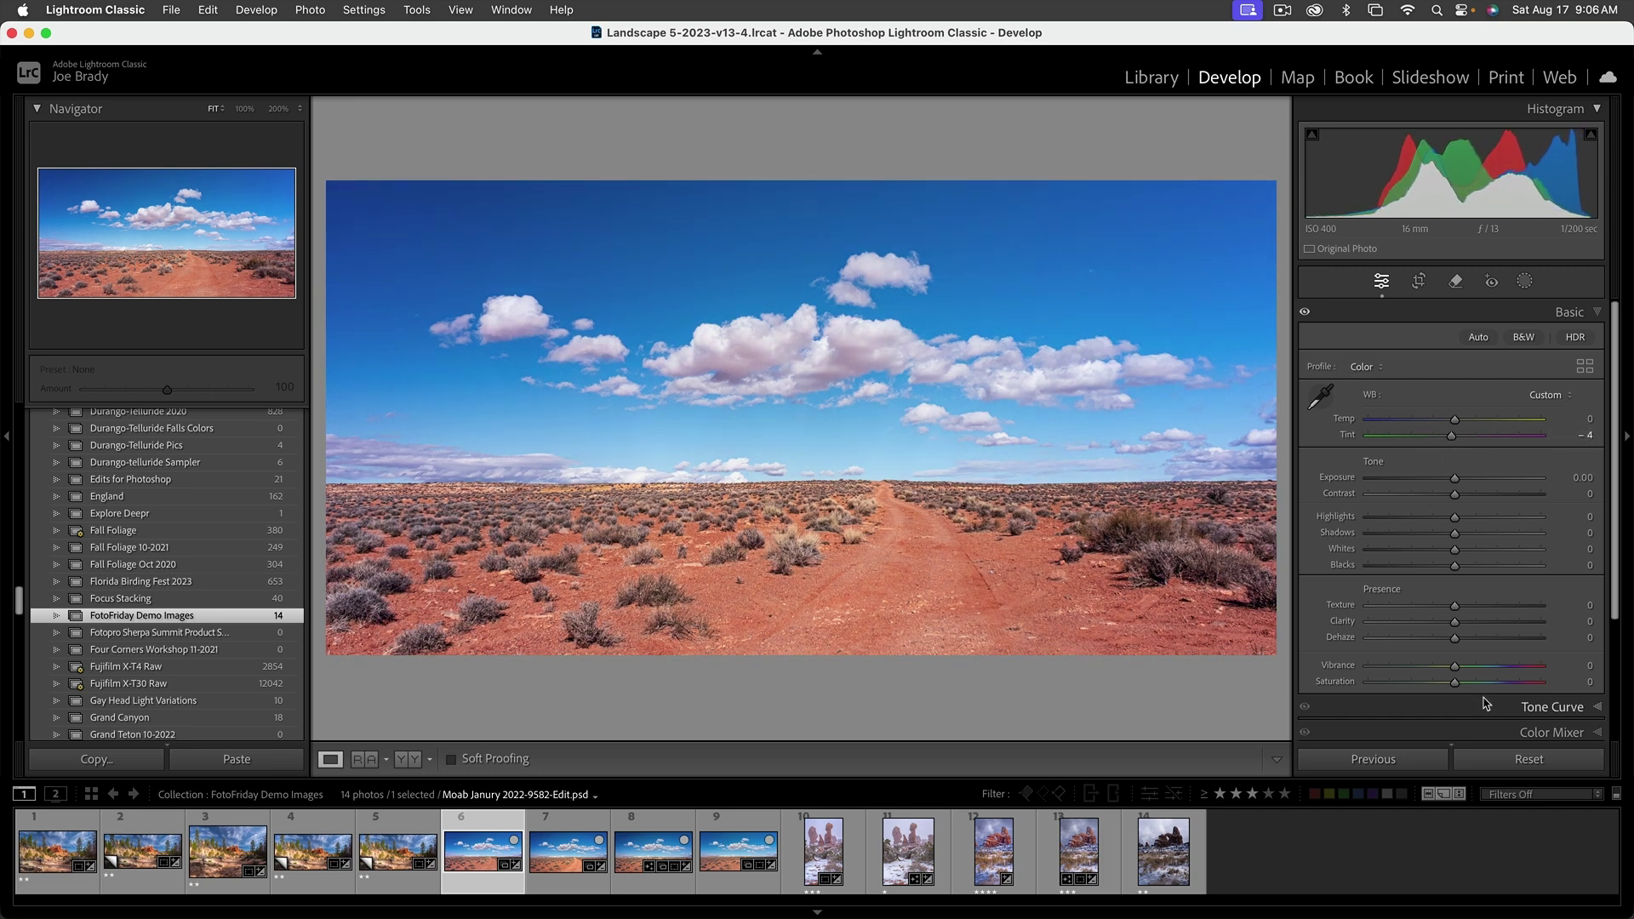
{"action": "left_click", "coordinate": [1469, 685]}
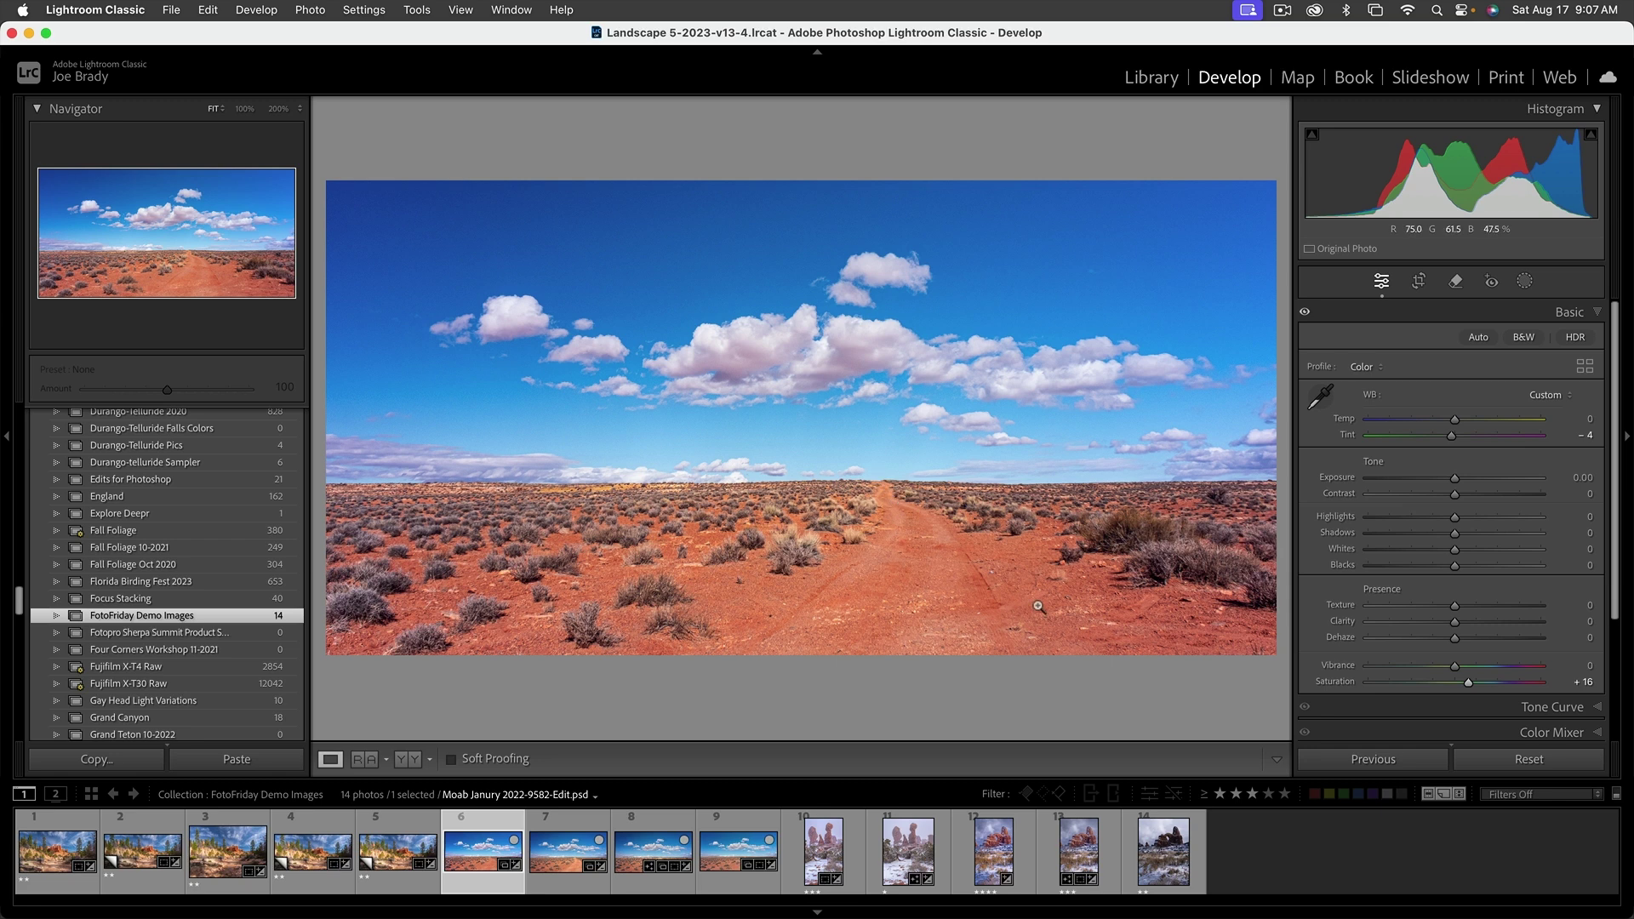
Step: Create a new brush mask and paint it over the dirt road from the horizon down to the foreground
{"action": "left_click", "coordinate": [1527, 282]}
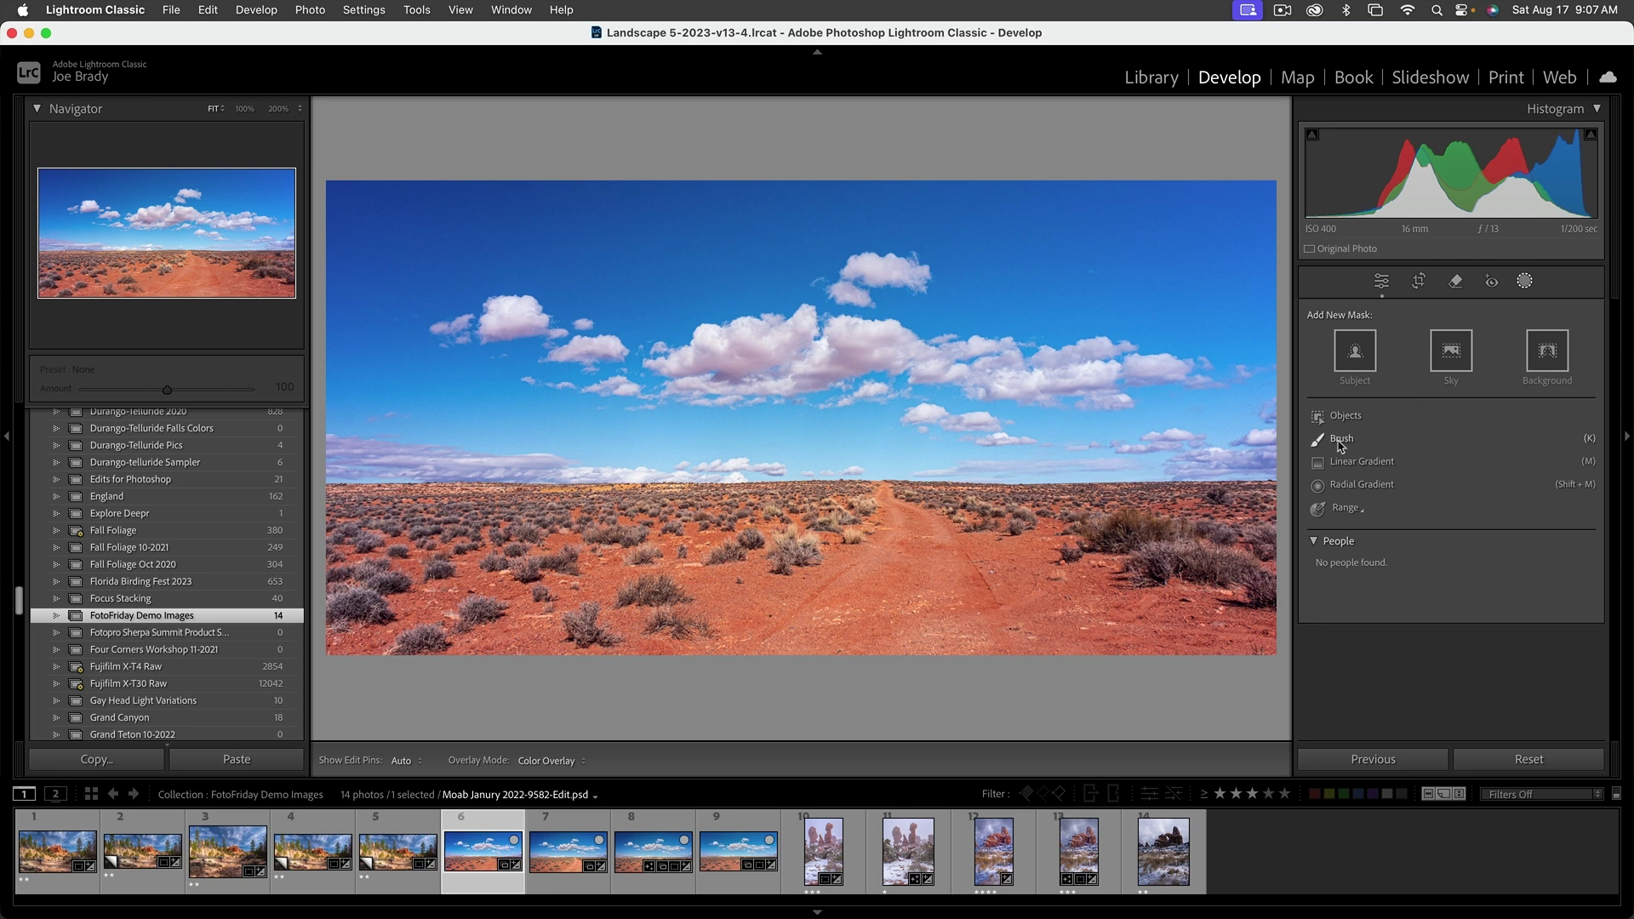
{"action": "left_click", "coordinate": [1341, 440]}
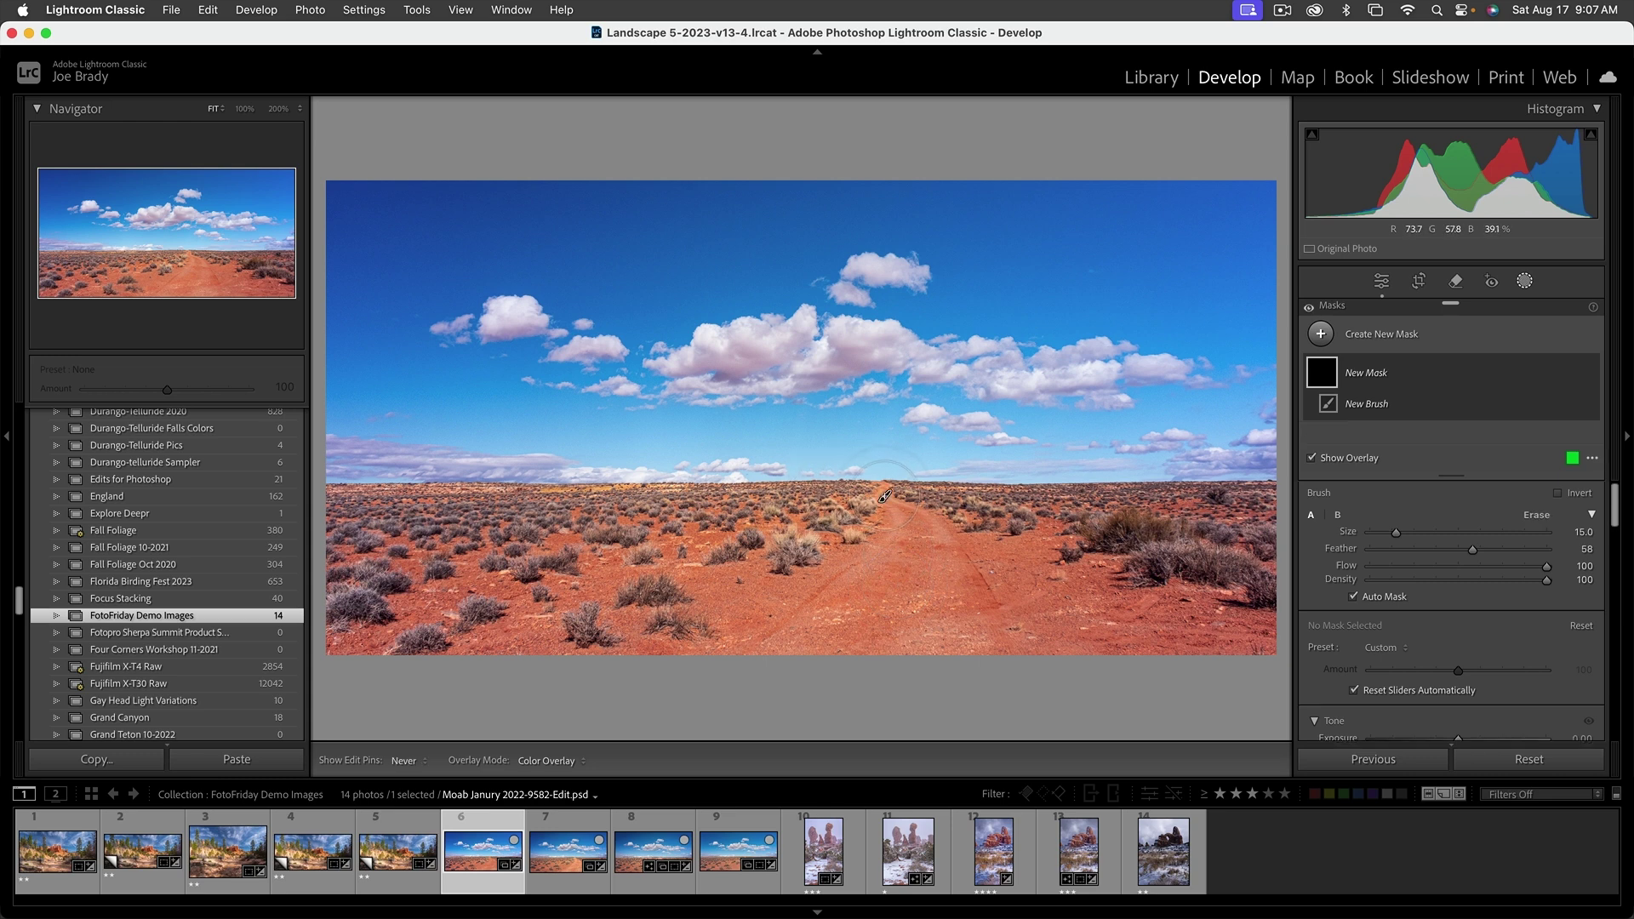
{"action": "mouse_move", "coordinate": [883, 496]}
{"action": "left_mouse_down"}
{"action": "mouse_move", "coordinate": [950, 571]}
{"action": "mouse_move", "coordinate": [962, 635]}
{"action": "mouse_move", "coordinate": [808, 641]}
{"action": "mouse_move", "coordinate": [872, 570]}
{"action": "mouse_move", "coordinate": [889, 603]}
{"action": "left_mouse_up"}
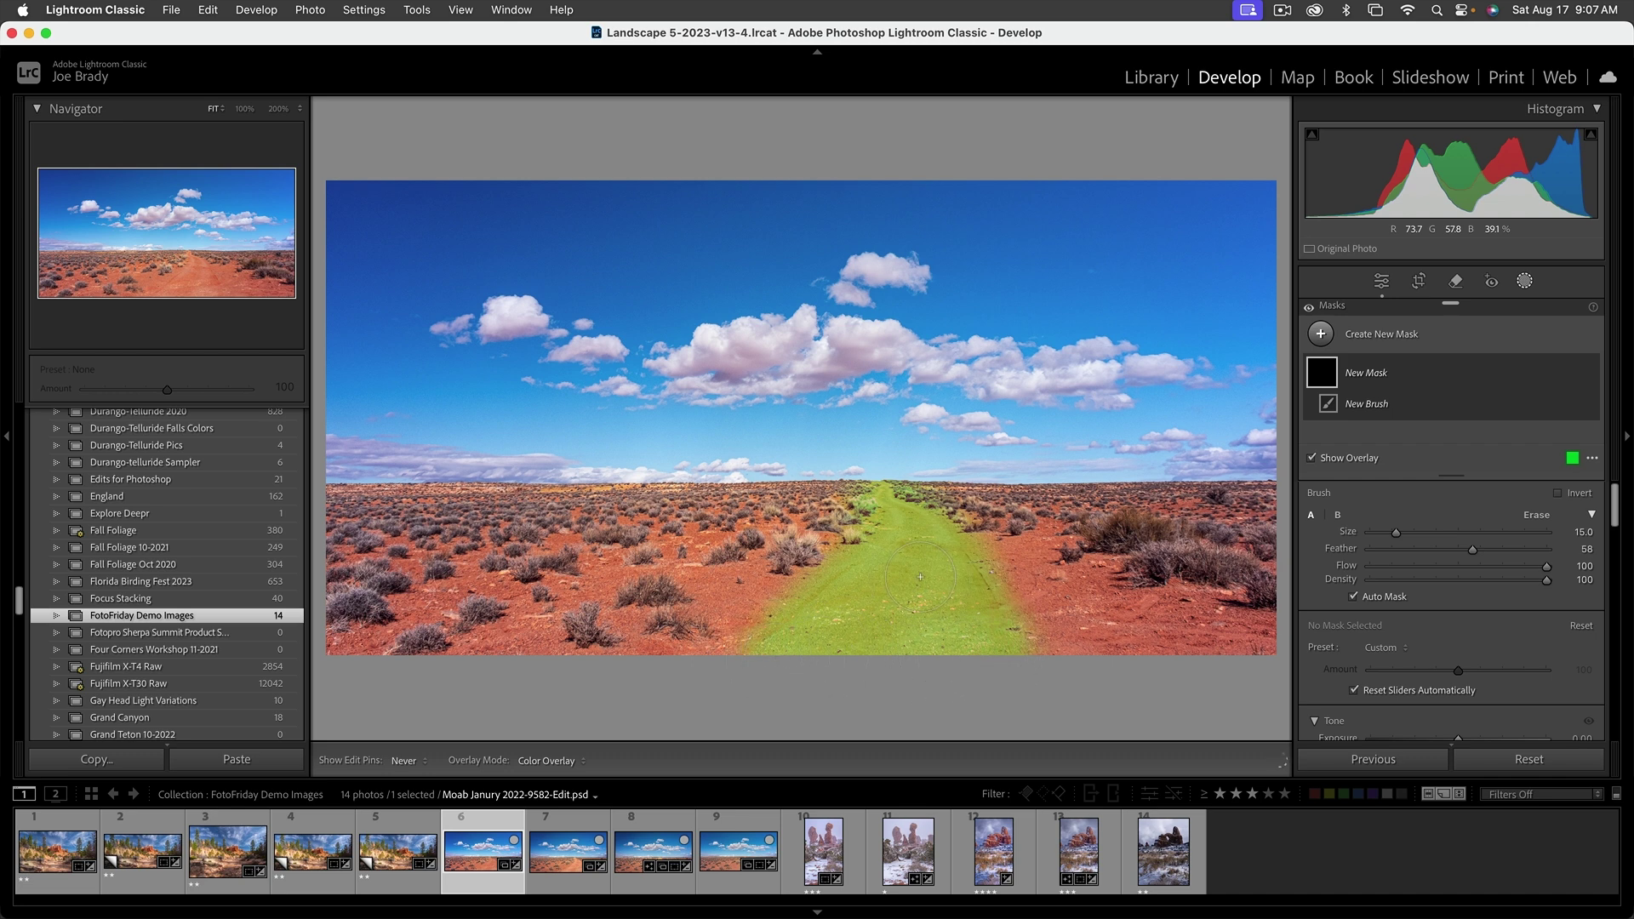
Step: Set the road mask's Exposure to 0.32, Temp to 5 and Tint to -4
{"action": "scroll", "coordinate": [1438, 656], "scroll_direction": "down", "scroll_amount": 4}
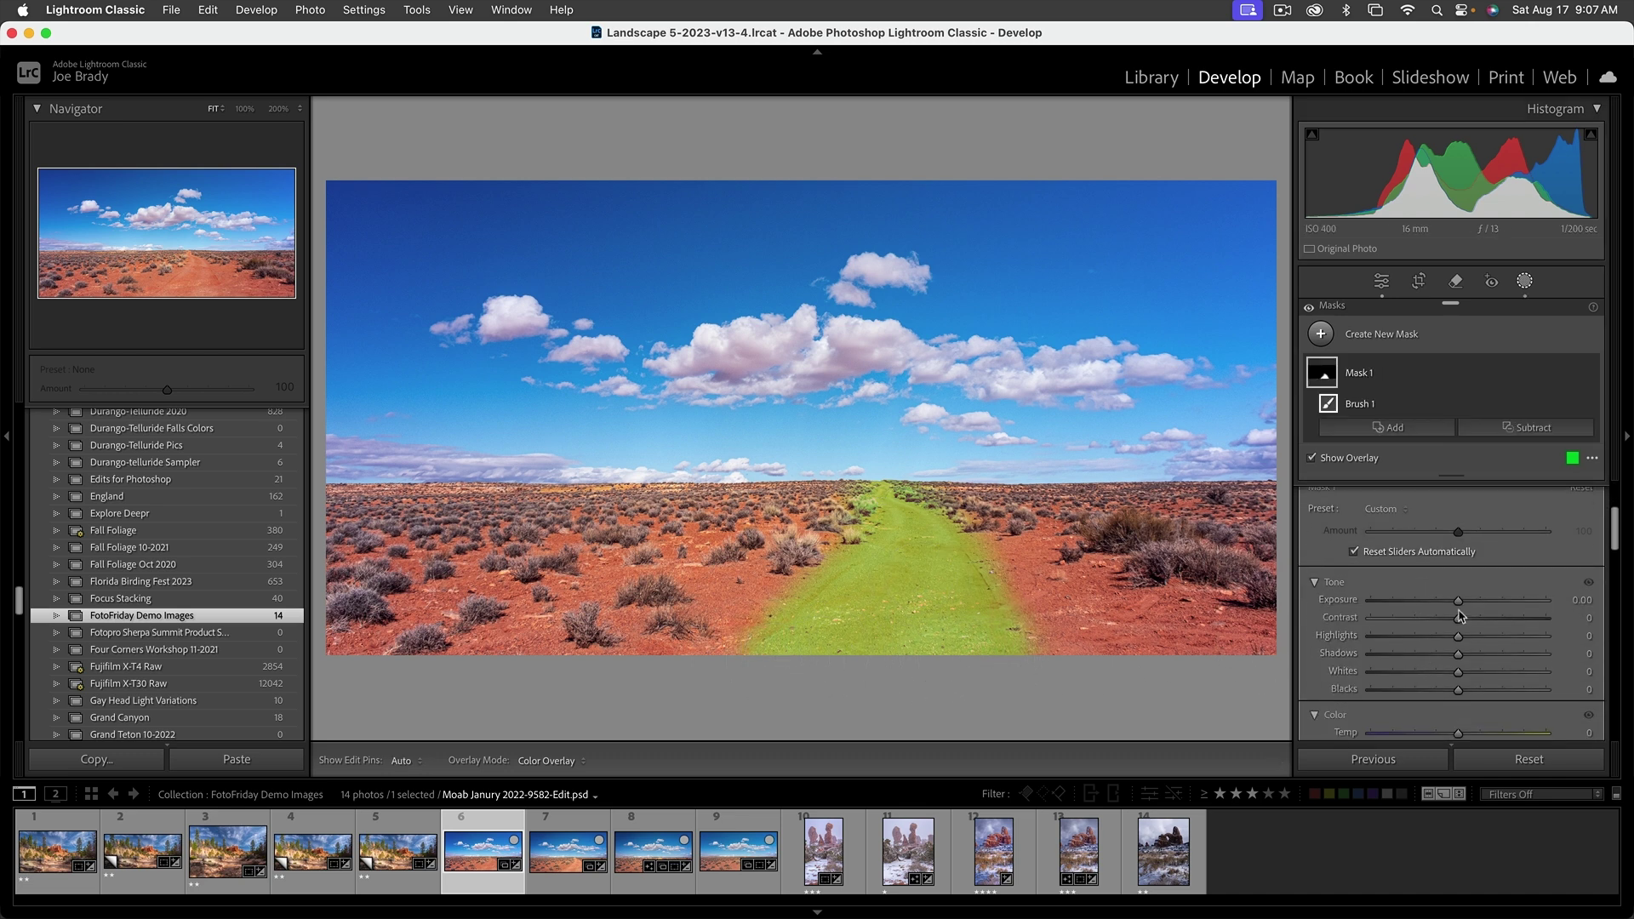
{"action": "left_click_drag", "start_coordinate": [1459, 601], "coordinate": [1467, 606]}
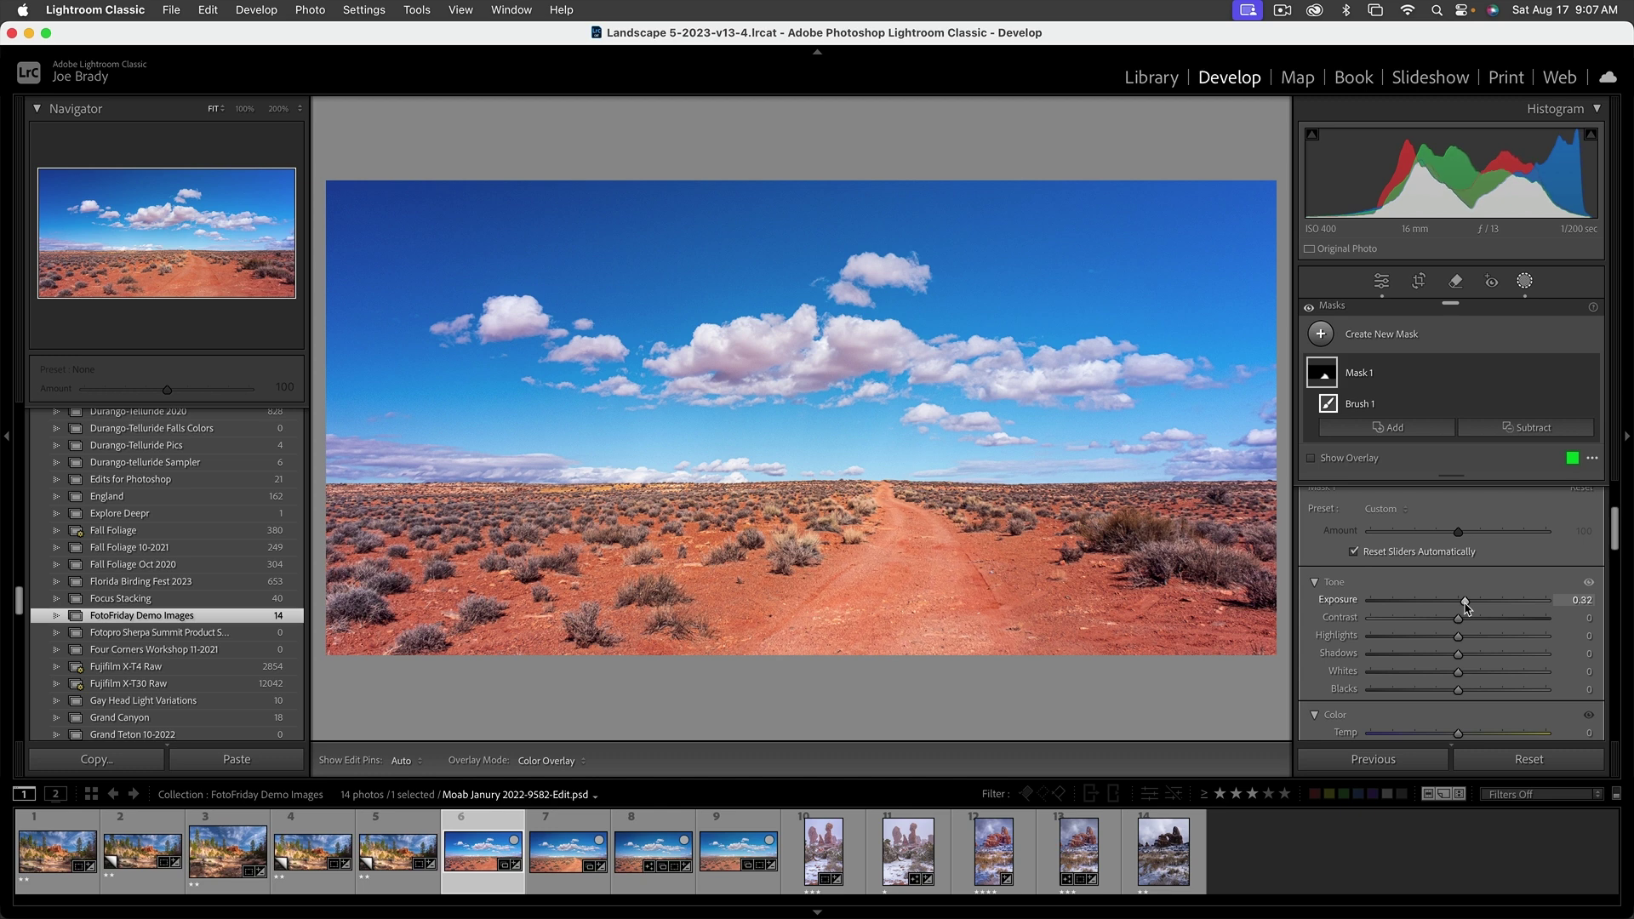
{"action": "scroll", "coordinate": [1472, 634], "scroll_direction": "down", "scroll_amount": 4}
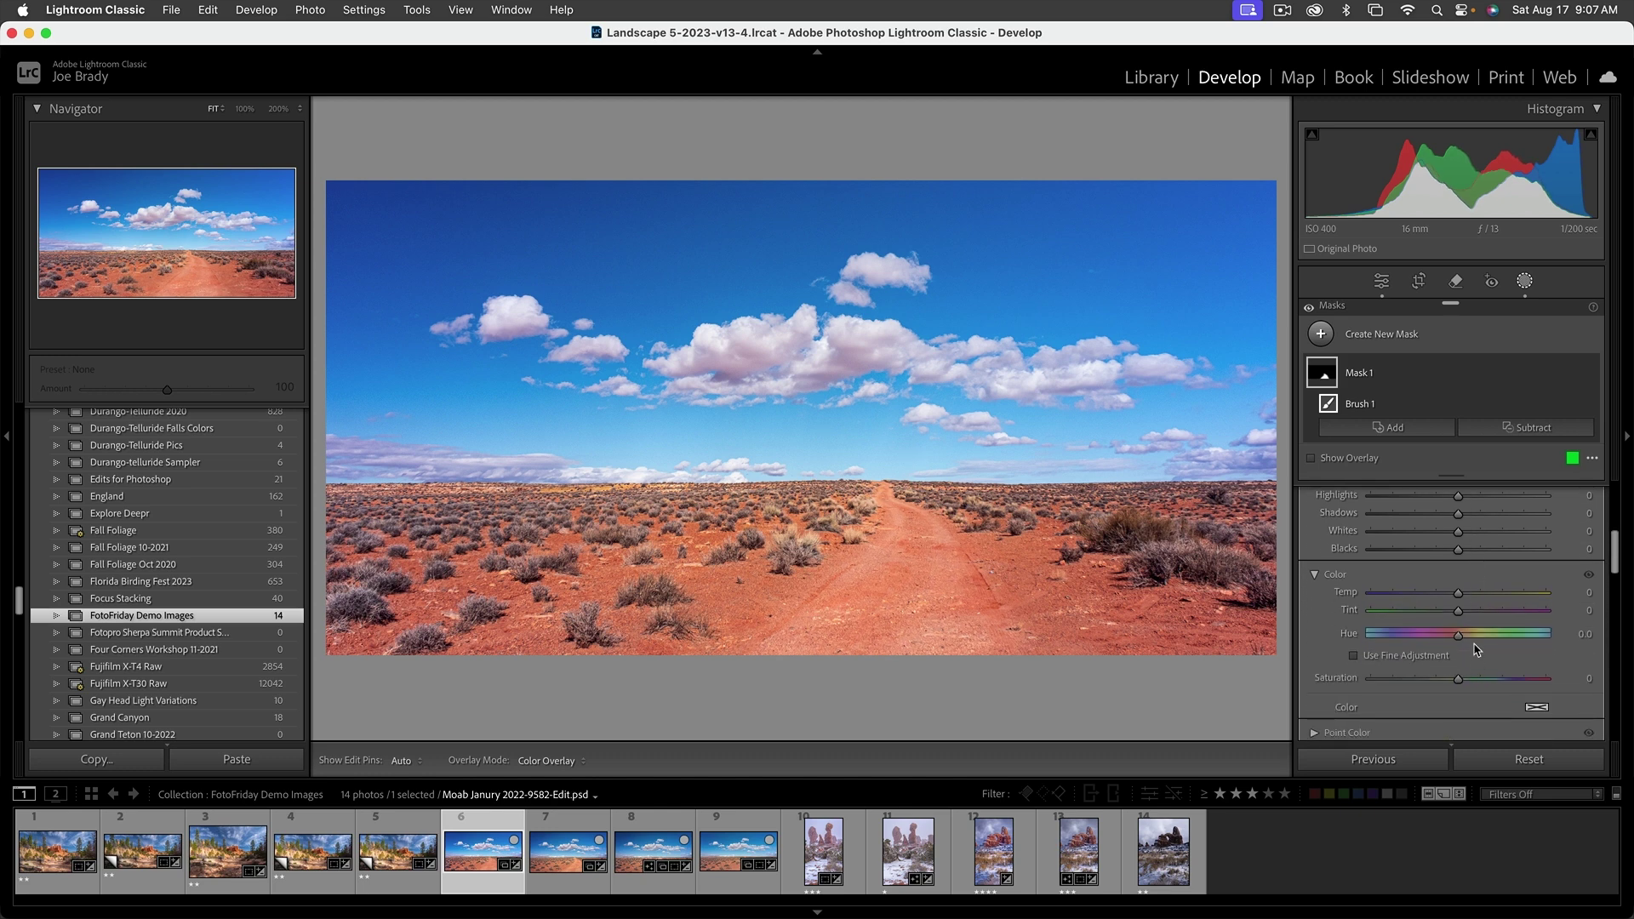
{"action": "mouse_move", "coordinate": [1459, 595]}
{"action": "left_mouse_down"}
{"action": "mouse_move", "coordinate": [1444, 595]}
{"action": "mouse_move", "coordinate": [1464, 601]}
{"action": "left_mouse_up"}
{"action": "mouse_move", "coordinate": [1453, 614]}
{"action": "left_mouse_down"}
{"action": "mouse_move", "coordinate": [1481, 615]}
{"action": "mouse_move", "coordinate": [1458, 617]}
{"action": "left_mouse_up"}
Step: Set the road mask's Dehaze to 17, Clarity to 9 and Saturation to -6
{"action": "scroll", "coordinate": [1498, 636], "scroll_direction": "down", "scroll_amount": 3}
{"action": "scroll", "coordinate": [1498, 636], "scroll_direction": "down", "scroll_amount": 6}
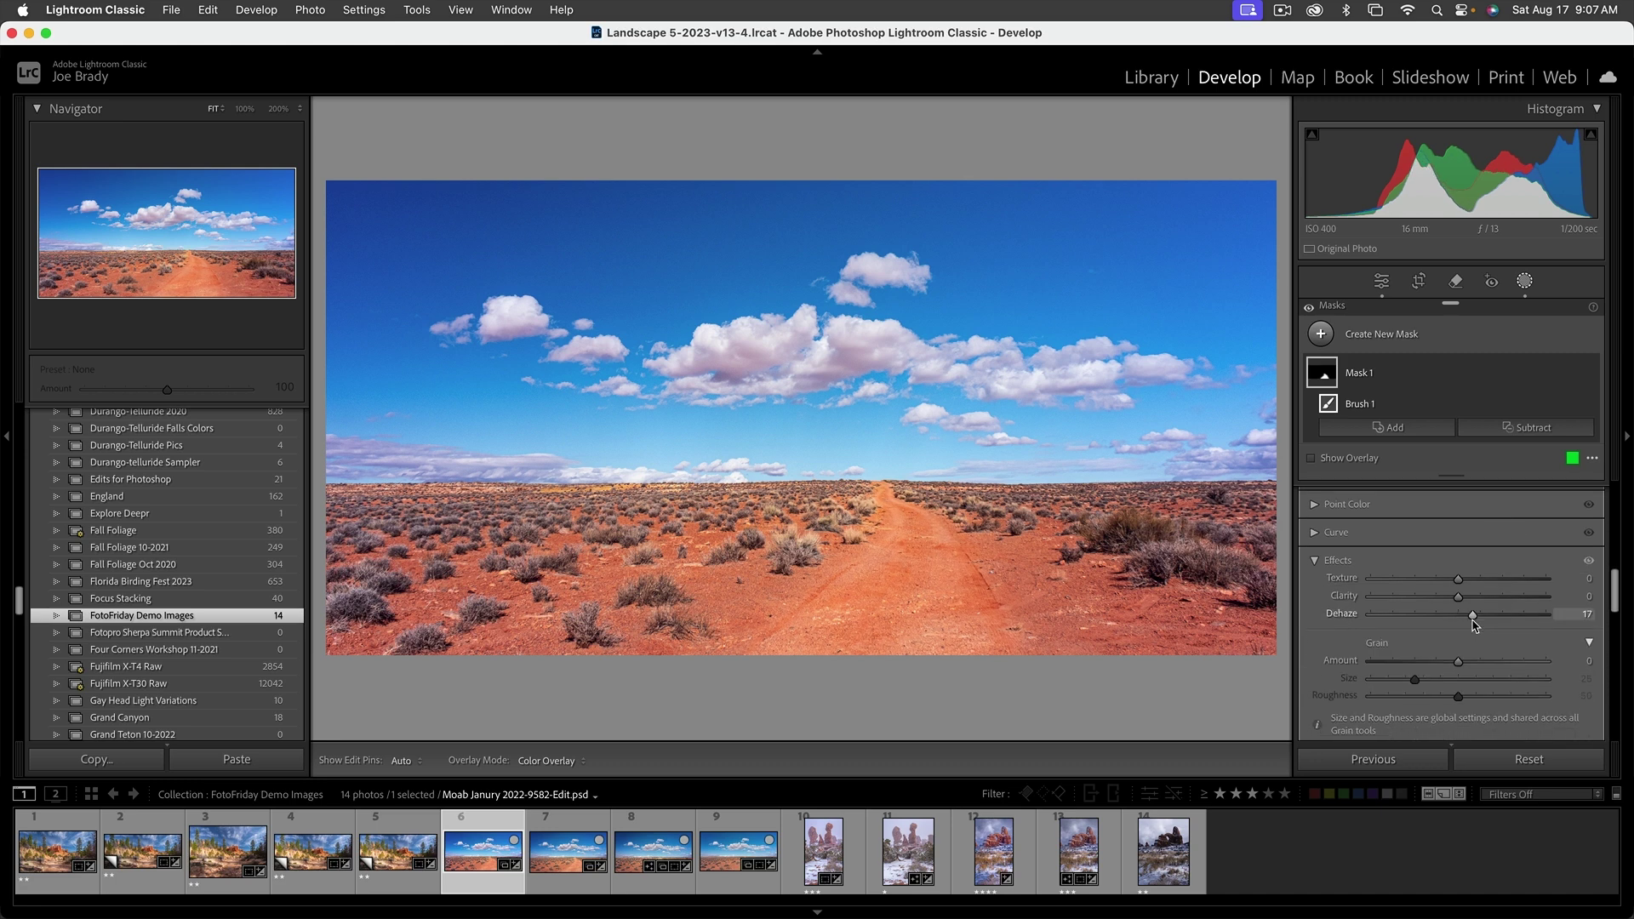
{"action": "left_click", "coordinate": [1474, 617]}
{"action": "left_click", "coordinate": [1465, 598]}
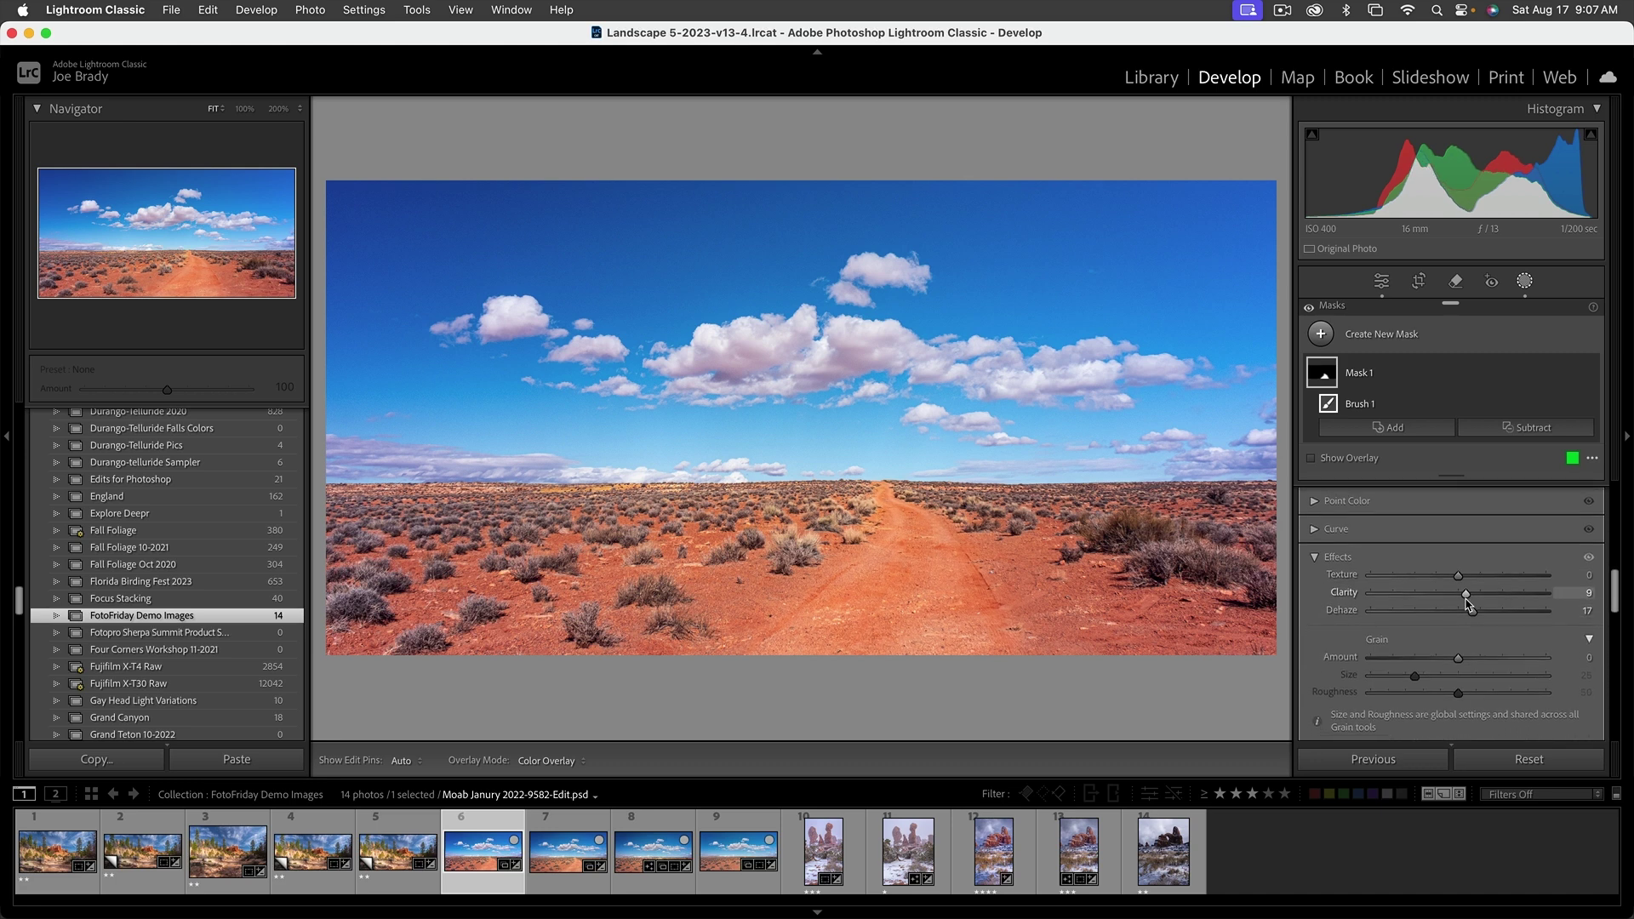
{"action": "scroll", "coordinate": [1466, 601], "scroll_direction": "up", "scroll_amount": 5}
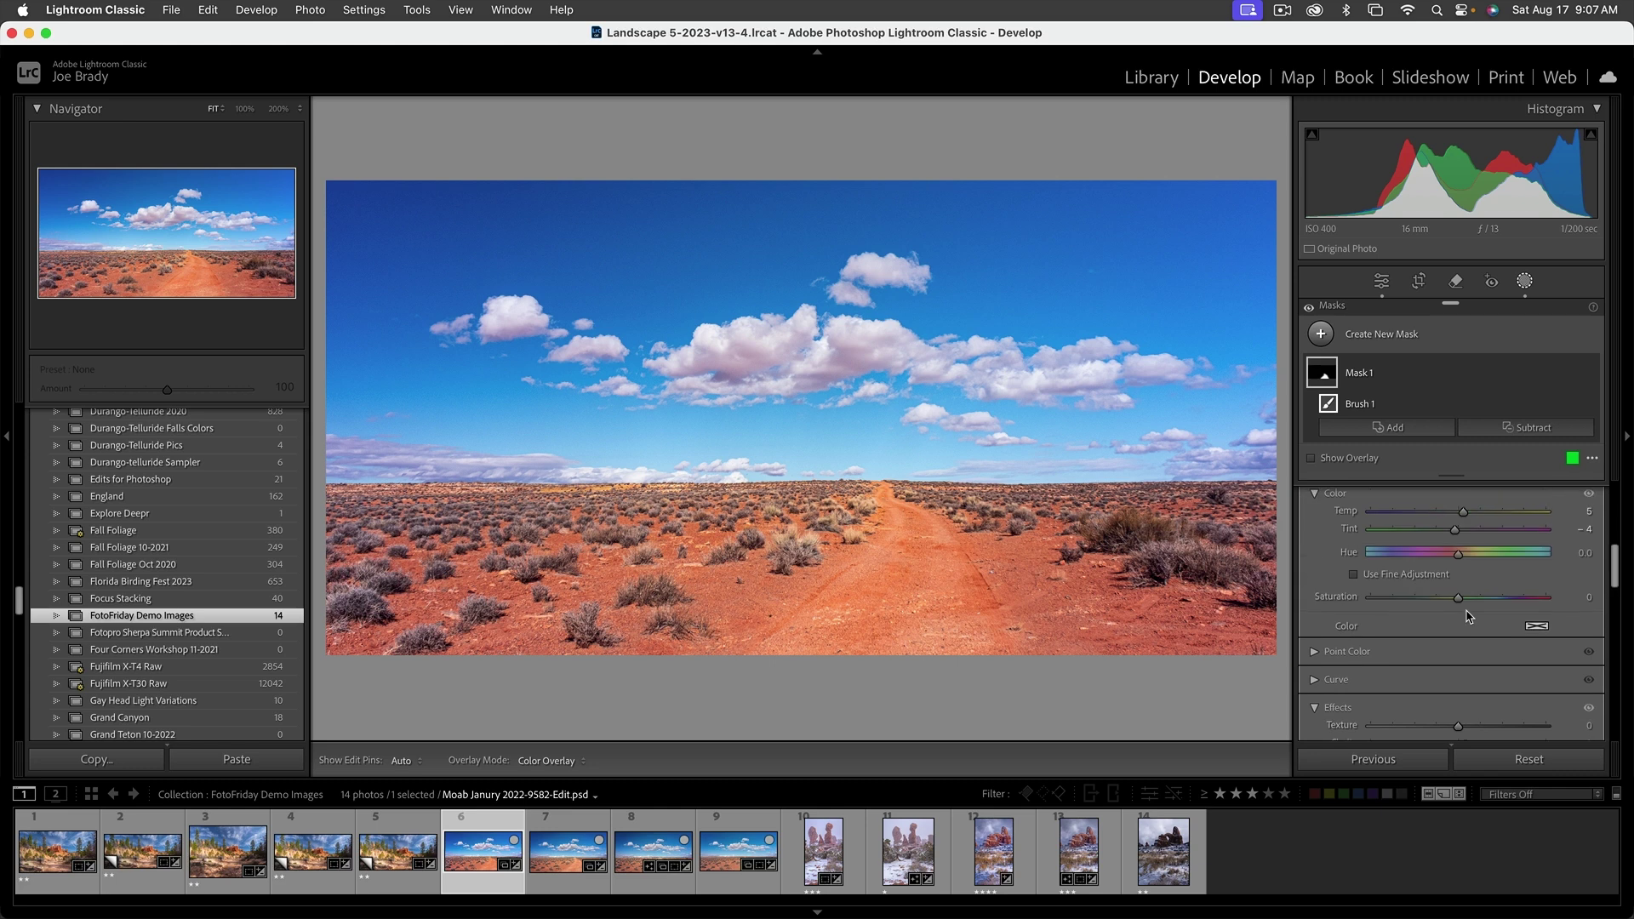
{"action": "left_click_drag", "start_coordinate": [1459, 598], "coordinate": [1455, 598]}
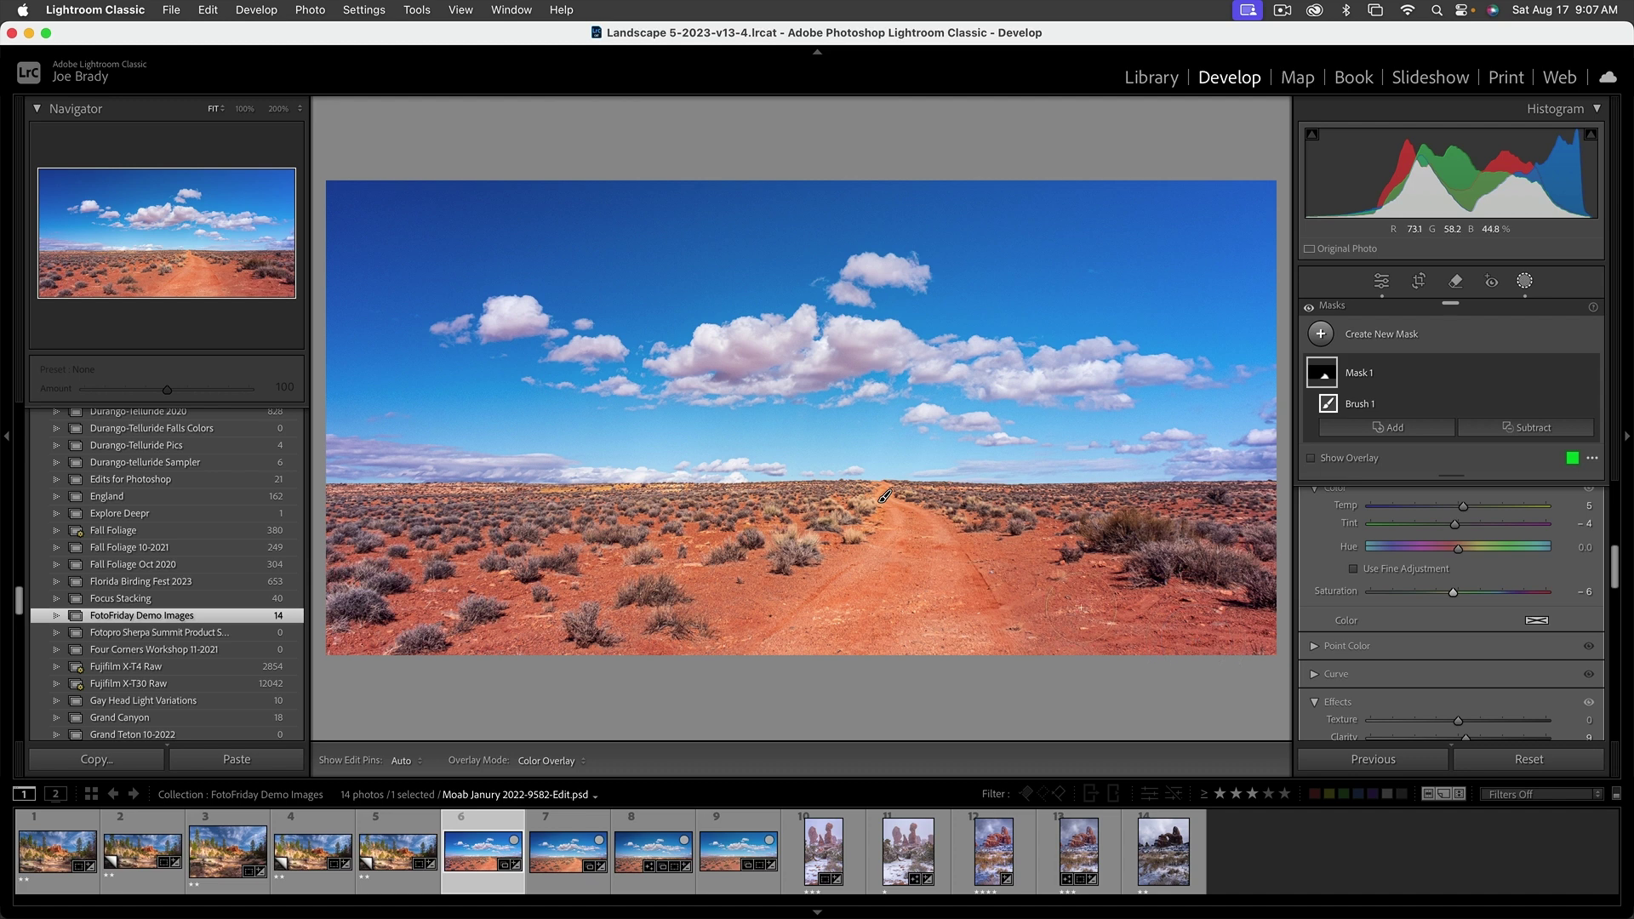
Step: Deselect the road mask and switch its effect off and on repeatedly to compare the road before and after
{"action": "scroll", "coordinate": [1436, 542], "scroll_direction": "up", "scroll_amount": 3}
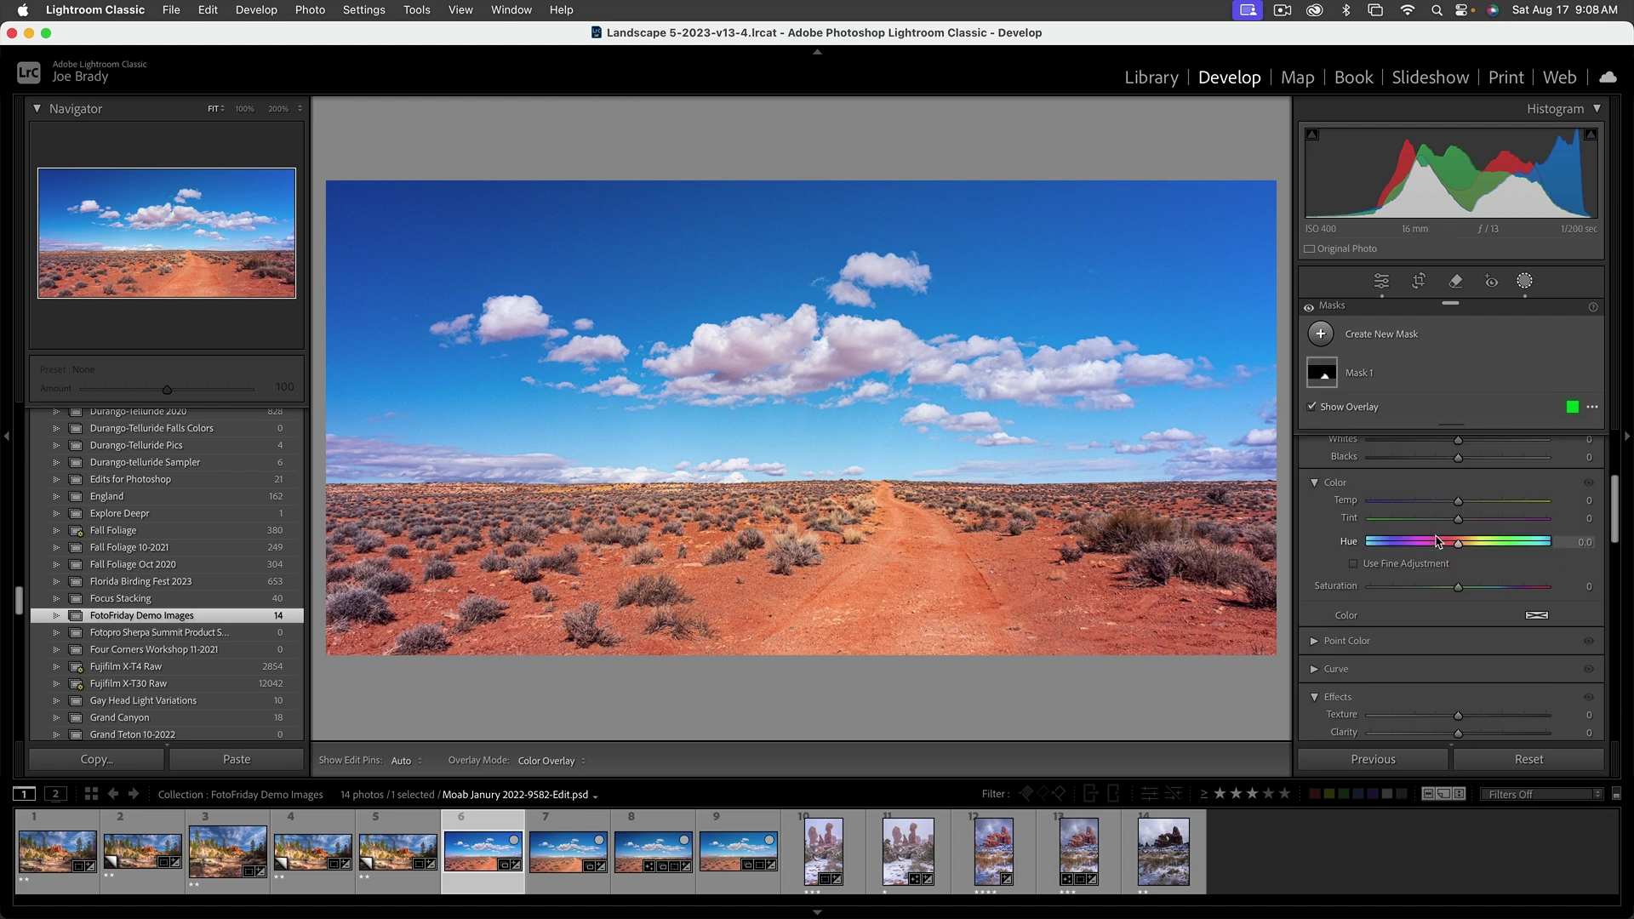
{"action": "left_click", "coordinate": [1525, 281]}
{"action": "left_click", "coordinate": [1533, 282]}
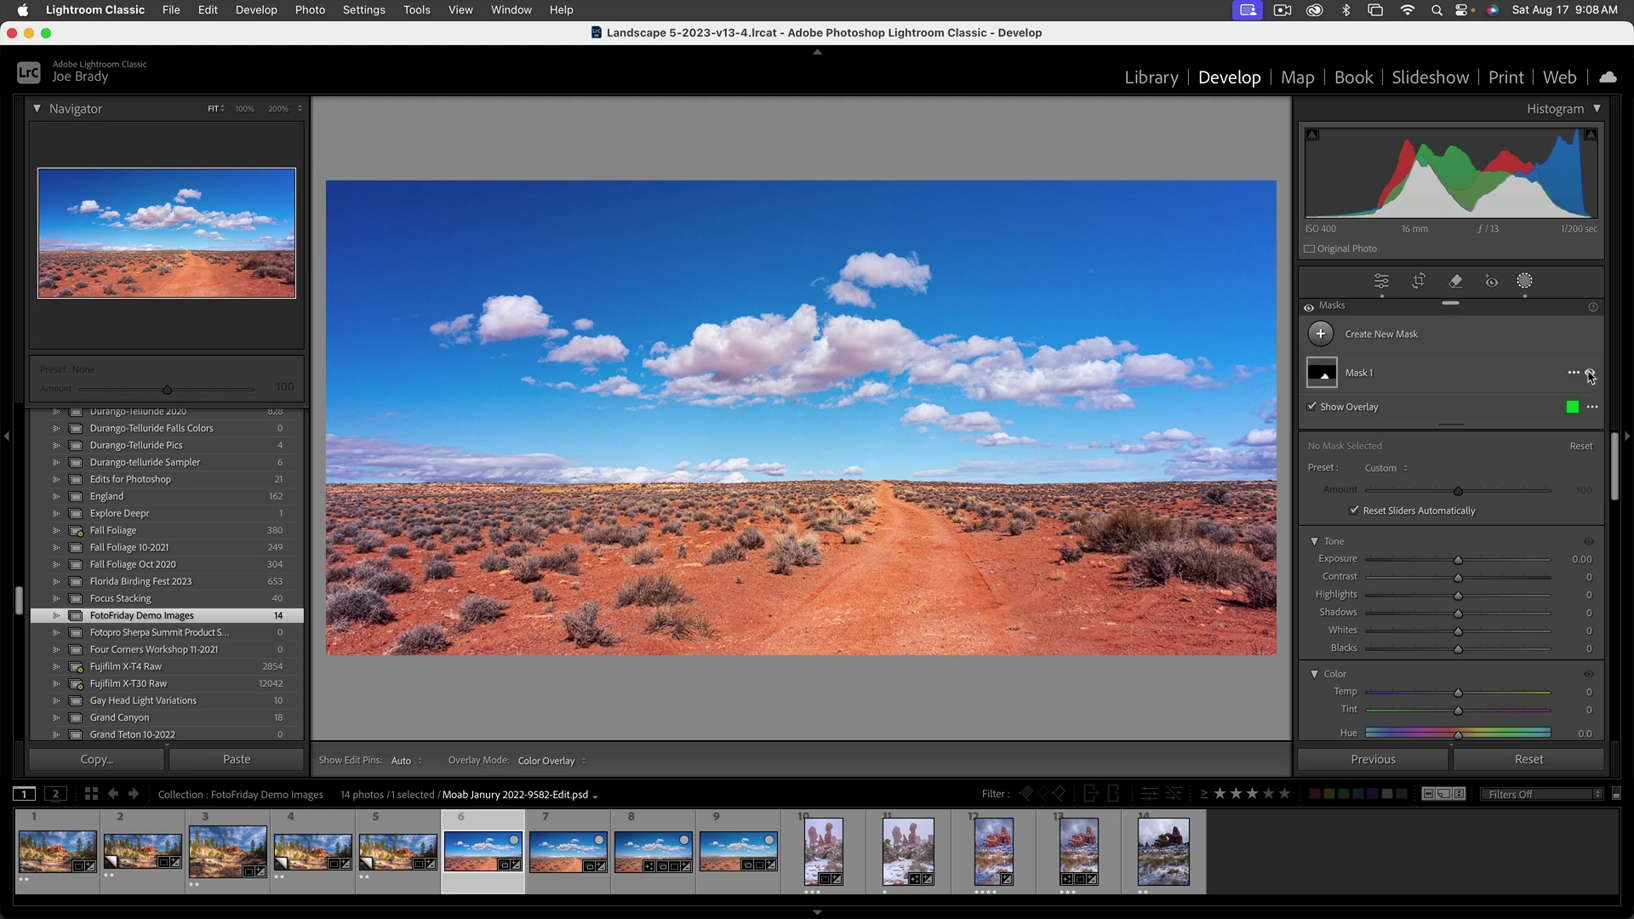
{"action": "left_click", "coordinate": [1590, 374]}
{"action": "left_click", "coordinate": [1590, 374]}
{"action": "left_click", "coordinate": [1590, 374]}
{"action": "left_click", "coordinate": [1590, 374]}
{"action": "left_click", "coordinate": [1590, 374]}
{"action": "left_click", "coordinate": [1590, 373]}
{"action": "left_click", "coordinate": [1590, 374]}
{"action": "left_click", "coordinate": [1590, 374]}
{"action": "left_click", "coordinate": [1590, 373]}
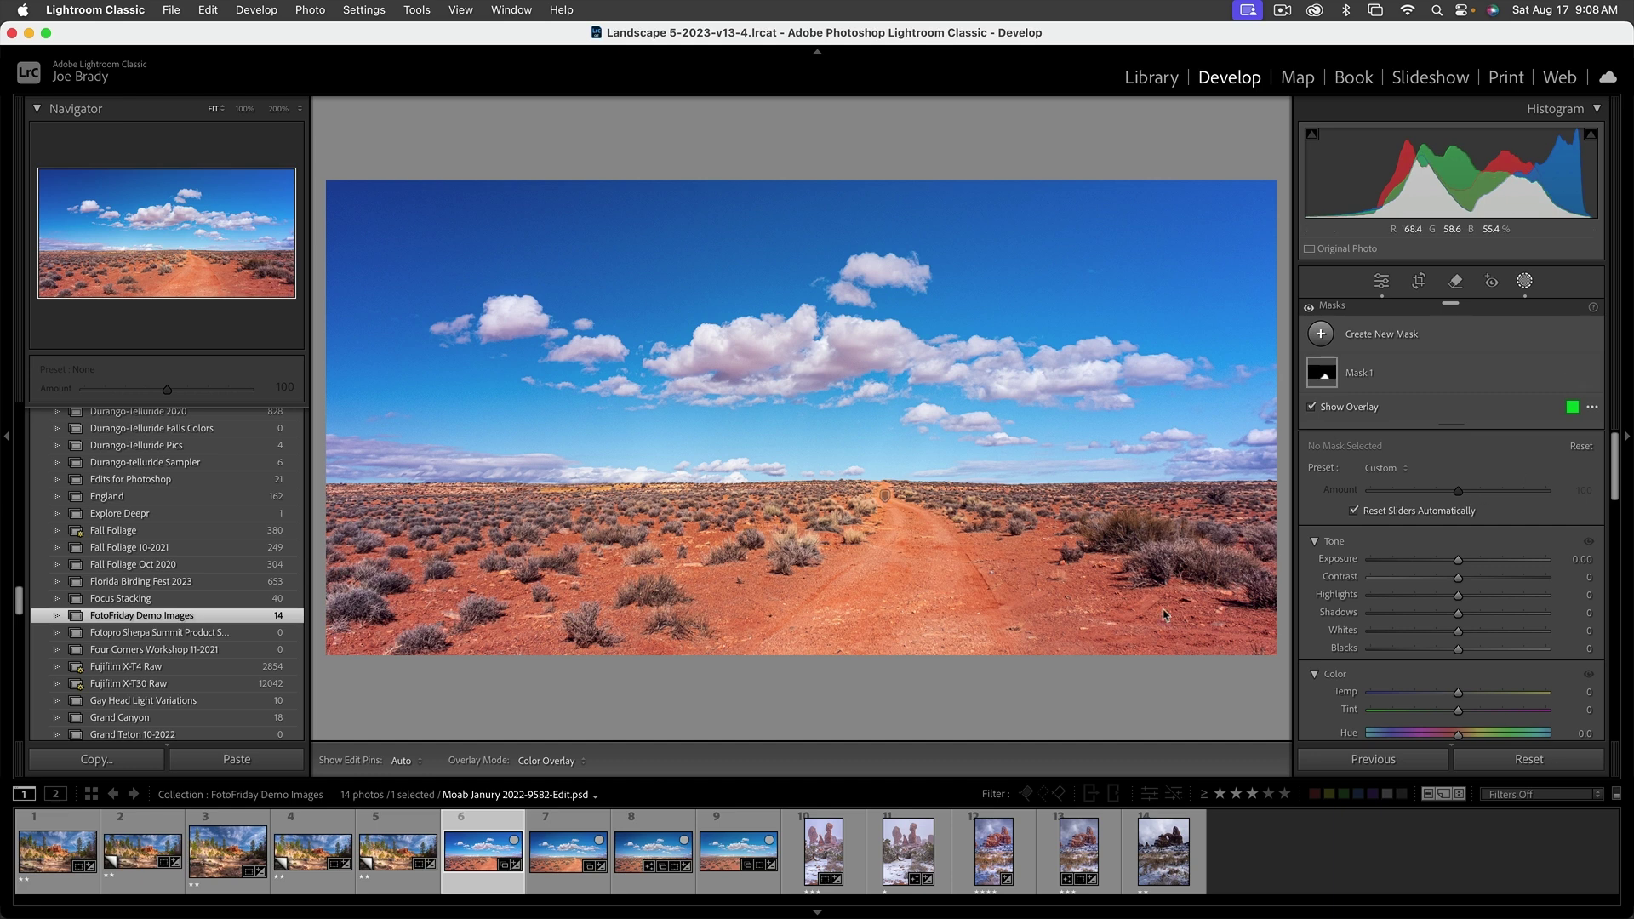
Step: Leave masking and add a Highlight Priority post-crop vignette with the Amount set to -12
{"action": "key", "text": "shift+w"}
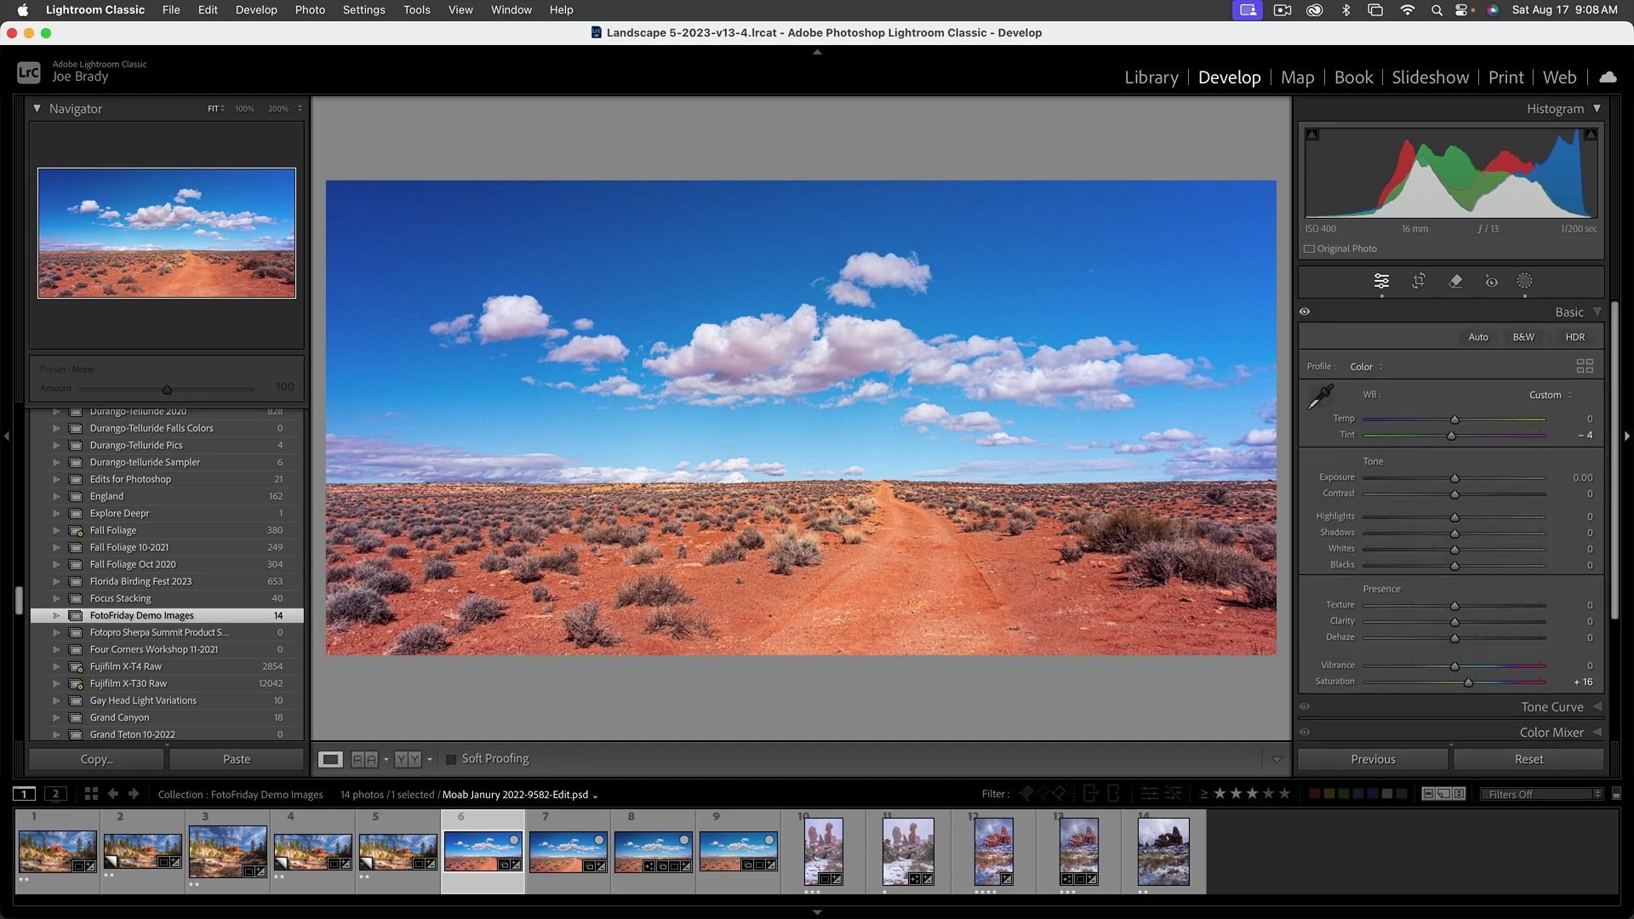
{"action": "scroll", "coordinate": [1612, 729], "scroll_direction": "down", "scroll_amount": 5}
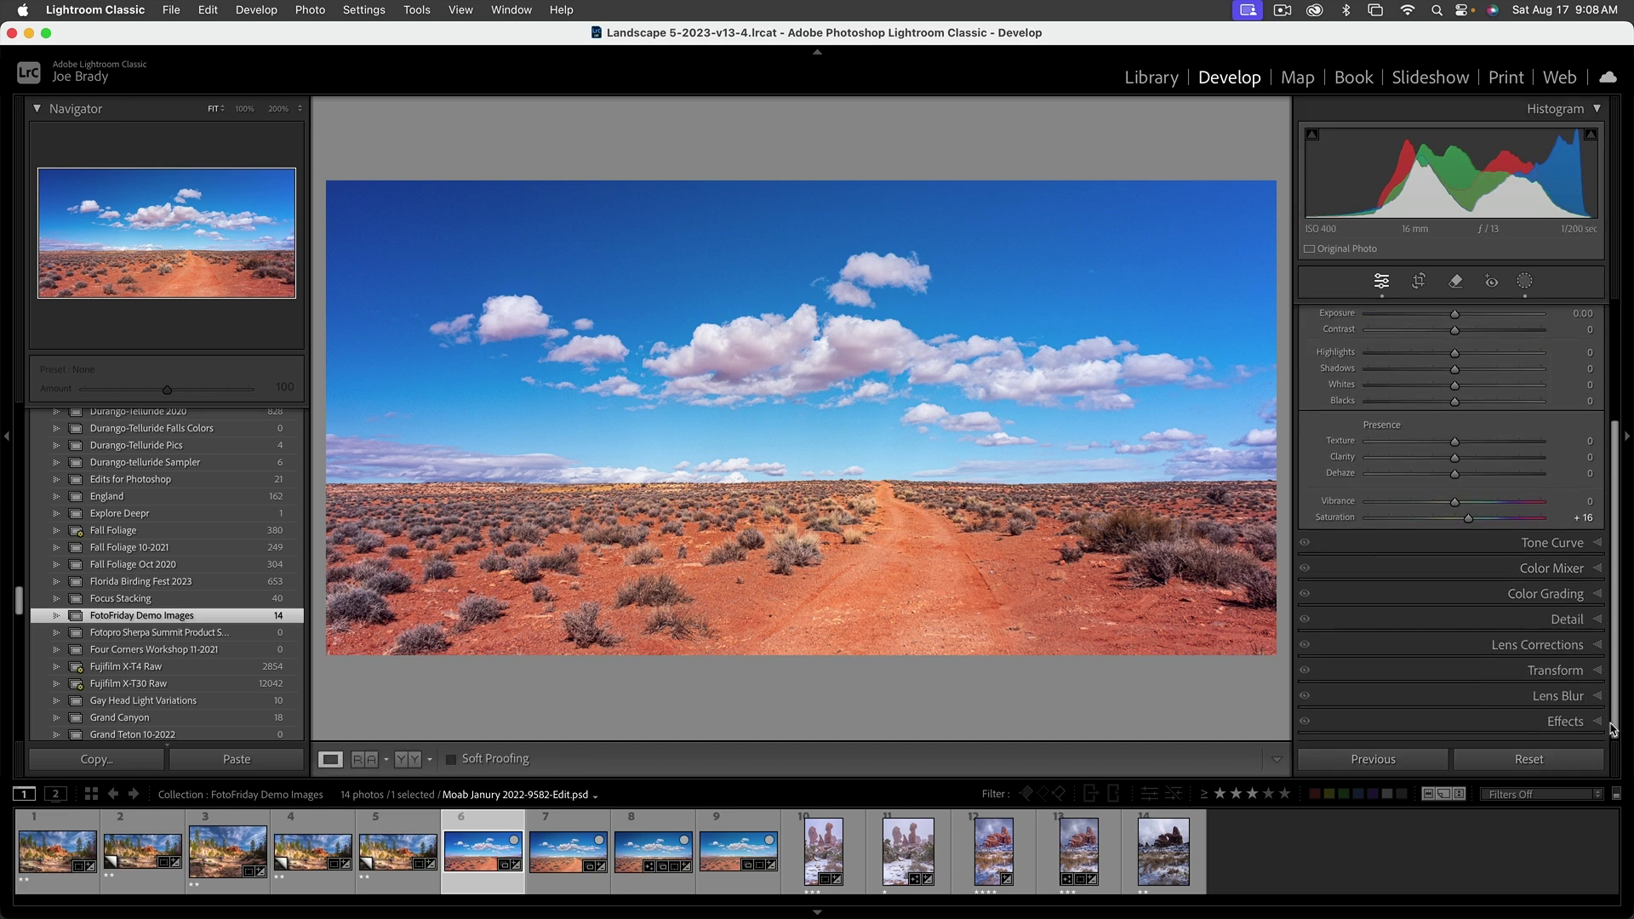
{"action": "left_click", "coordinate": [1566, 720]}
{"action": "left_click_drag", "start_coordinate": [1456, 576], "coordinate": [1446, 579]}
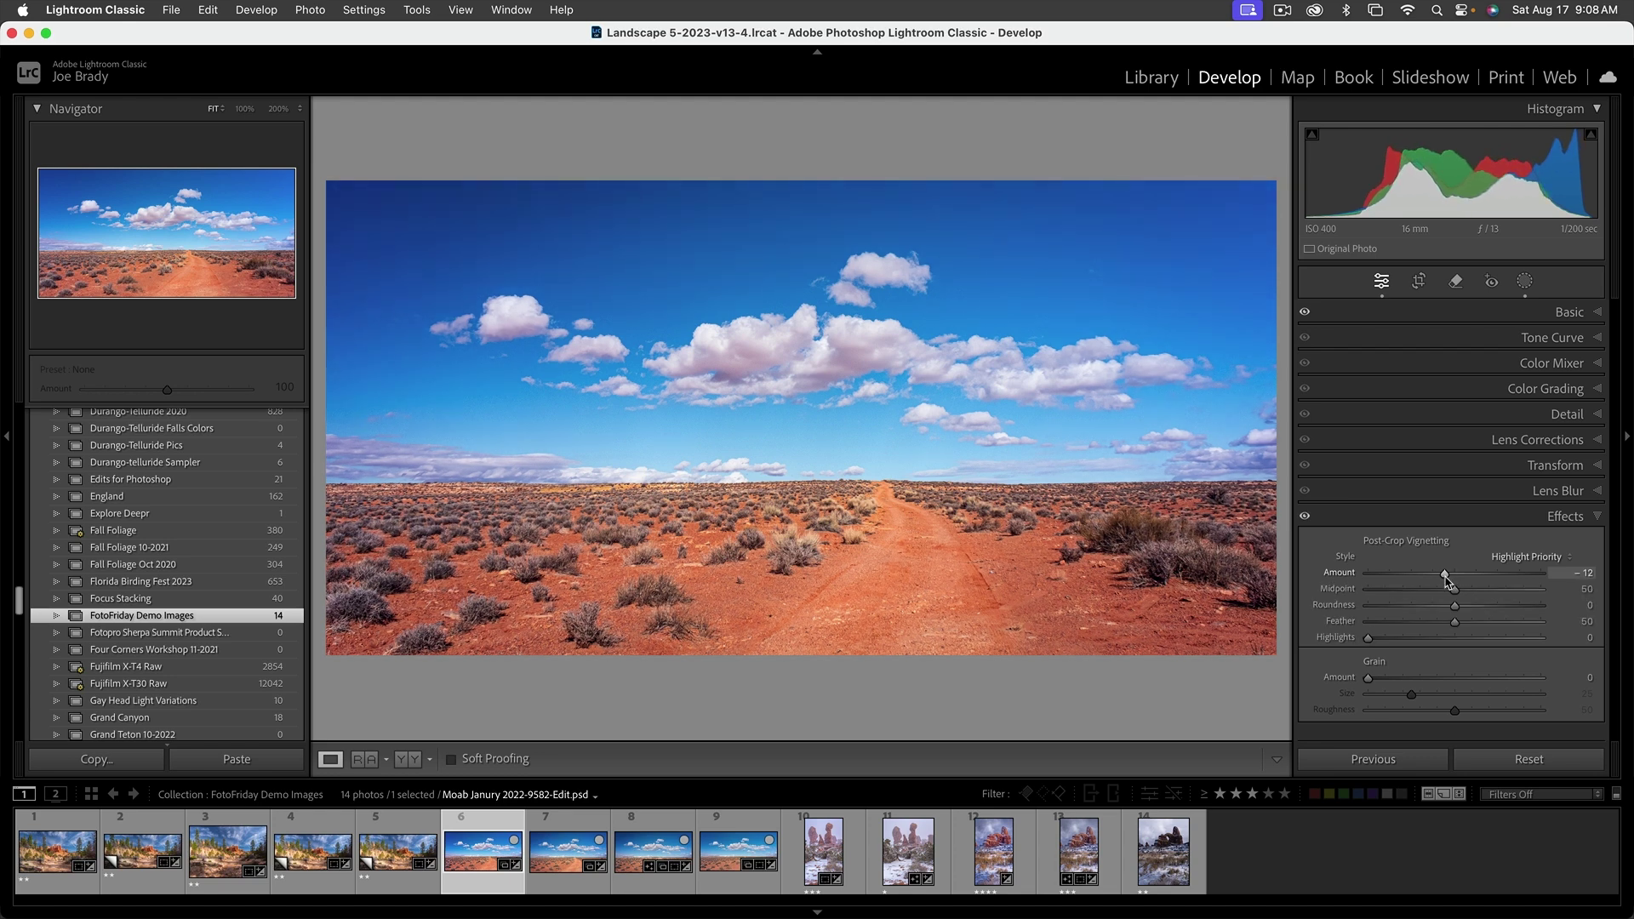
Step: View the desert photo full screen and compare the unedited original with the finished version
{"action": "left_click", "coordinate": [732, 869], "text": "super"}
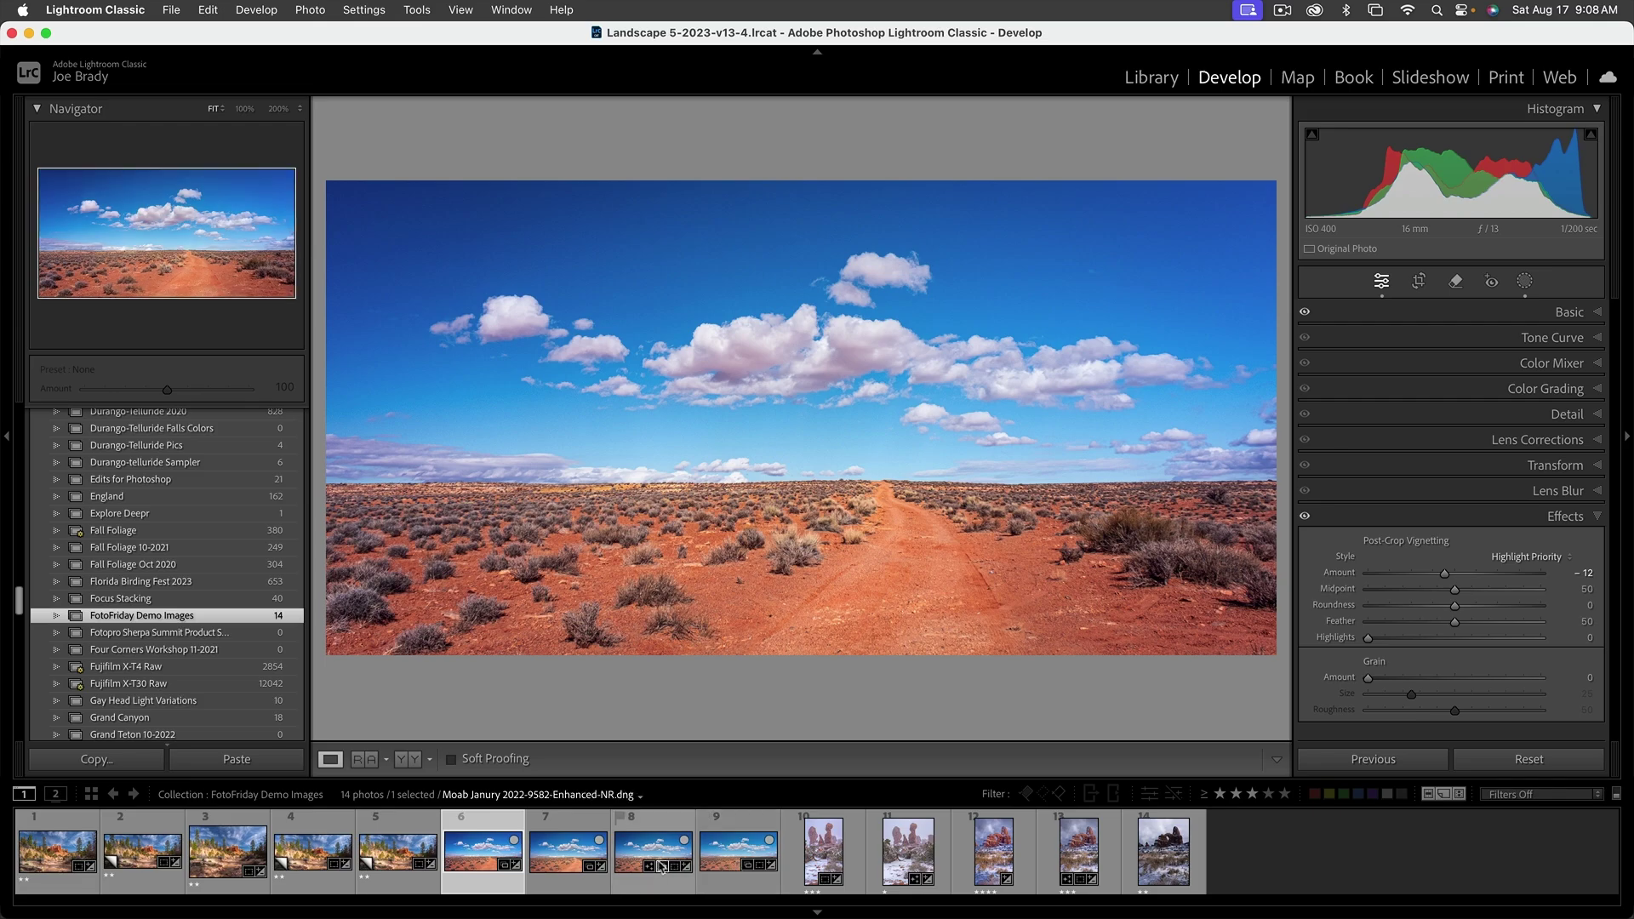
{"action": "key", "text": "f"}
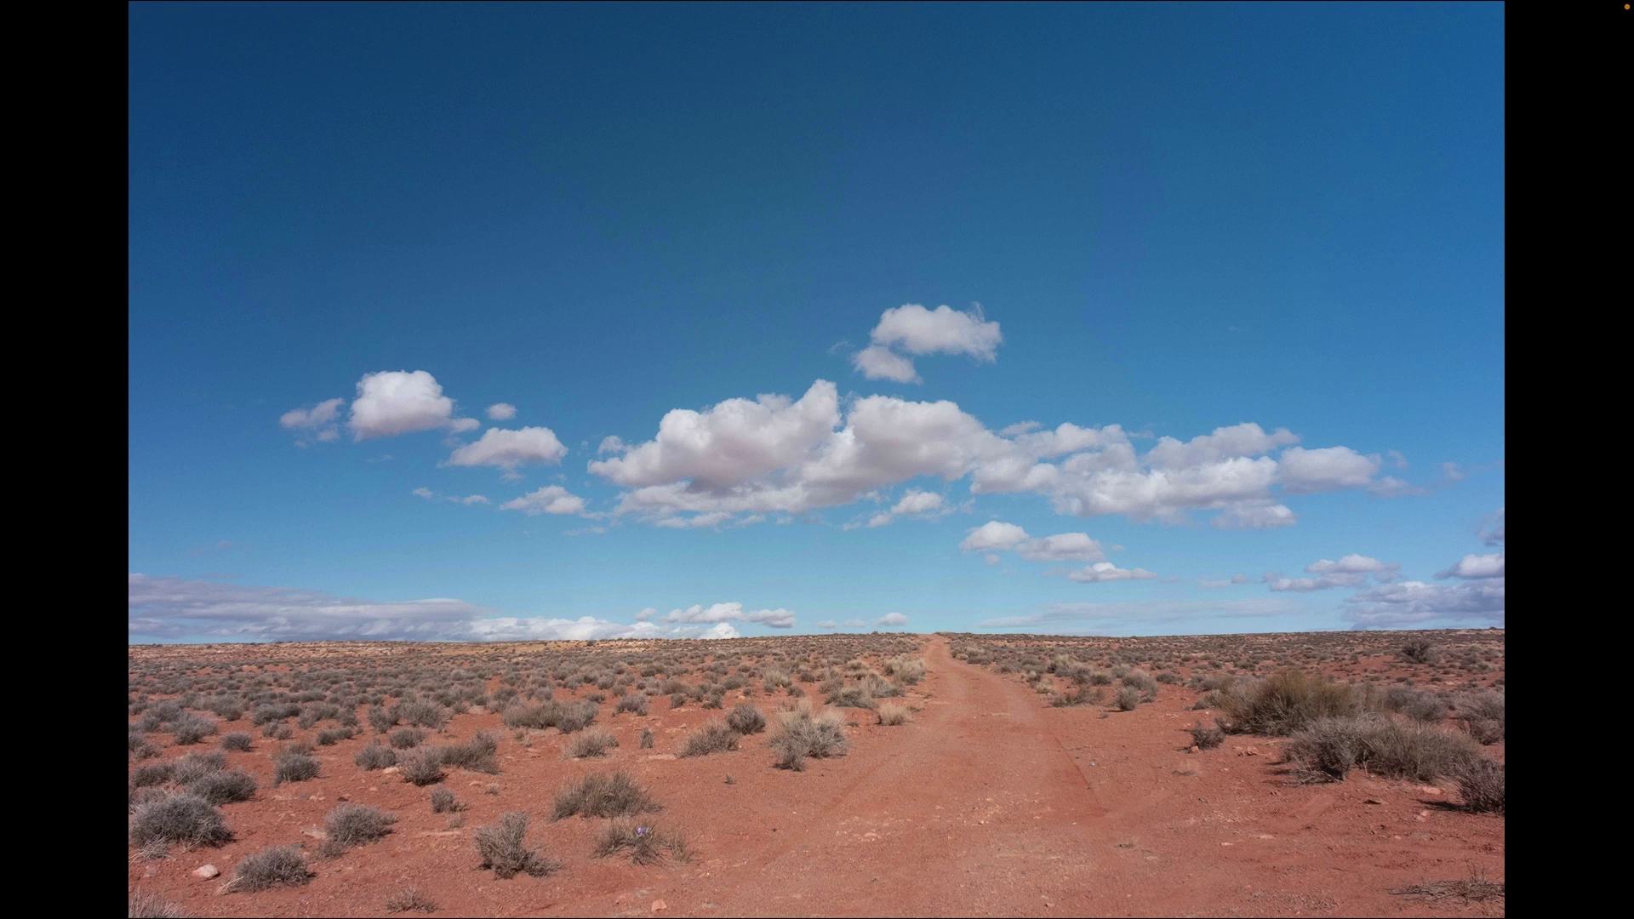
{"action": "key", "text": "backslash"}
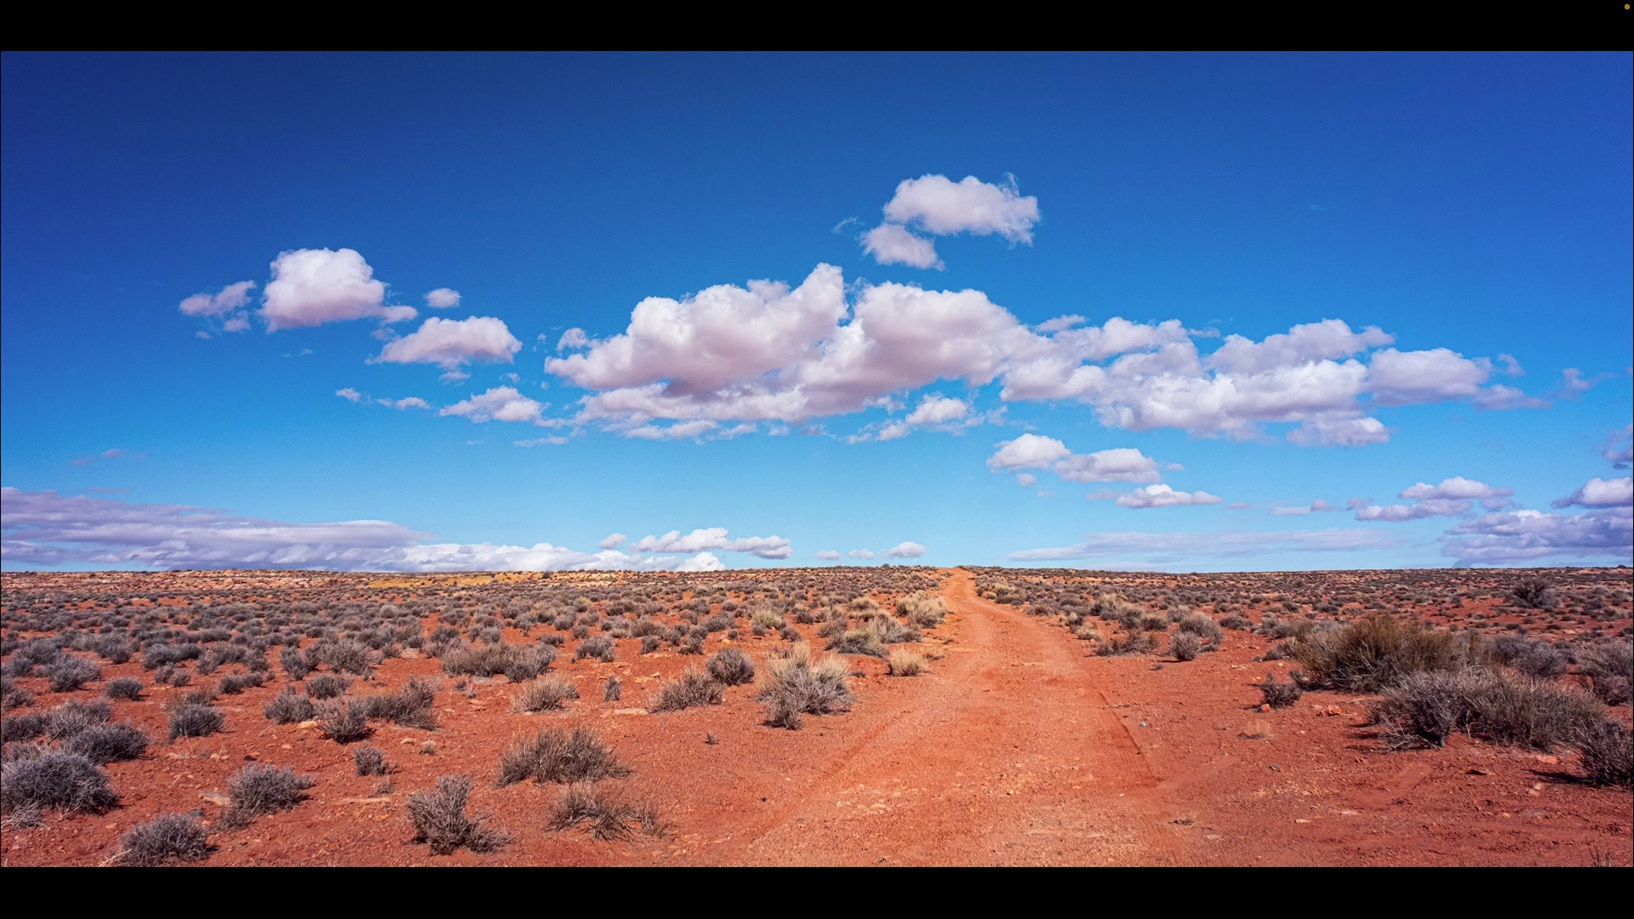